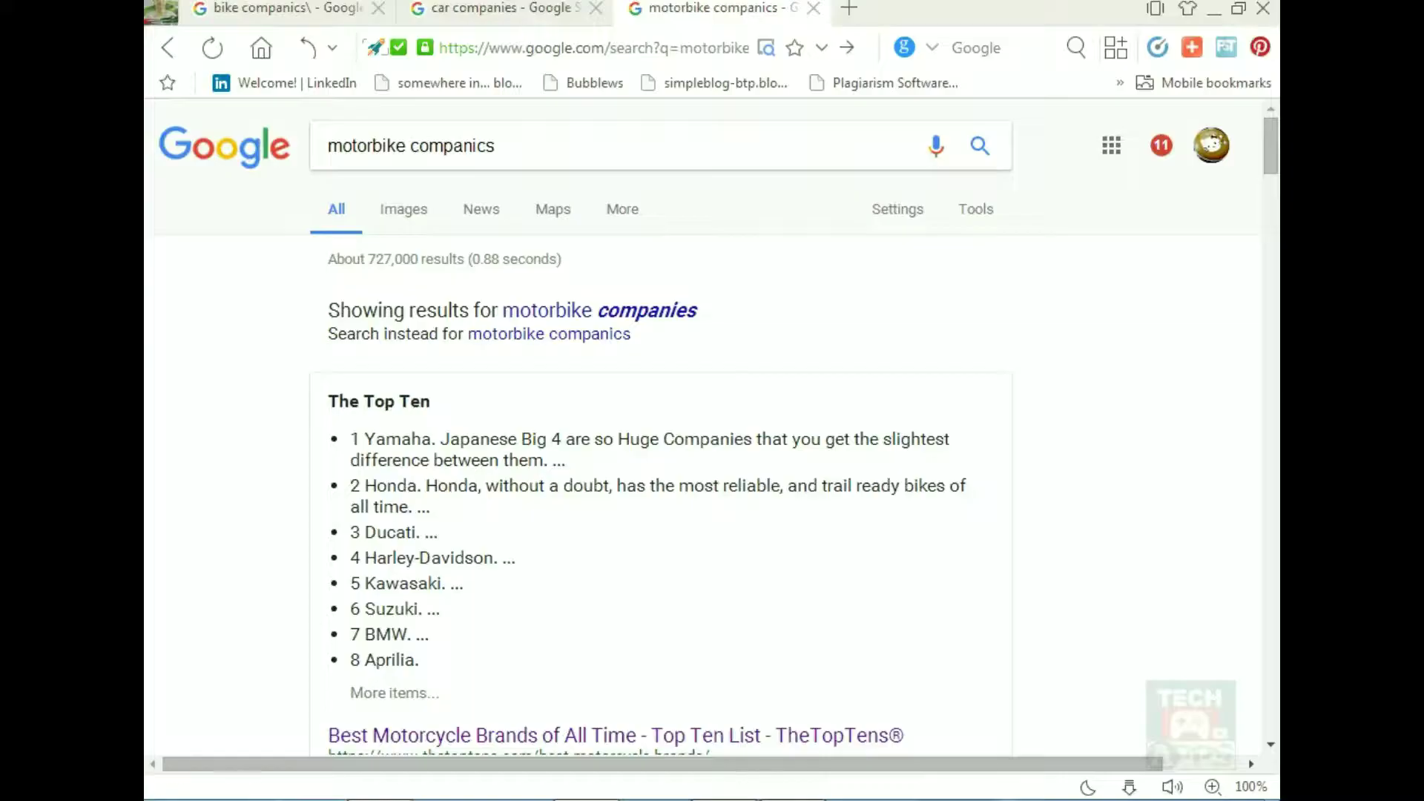
Look through the open Google search results for motorbike, car and bike companies.
scroll(660, 430, down, 3)
key(ctrl+shift+Tab)
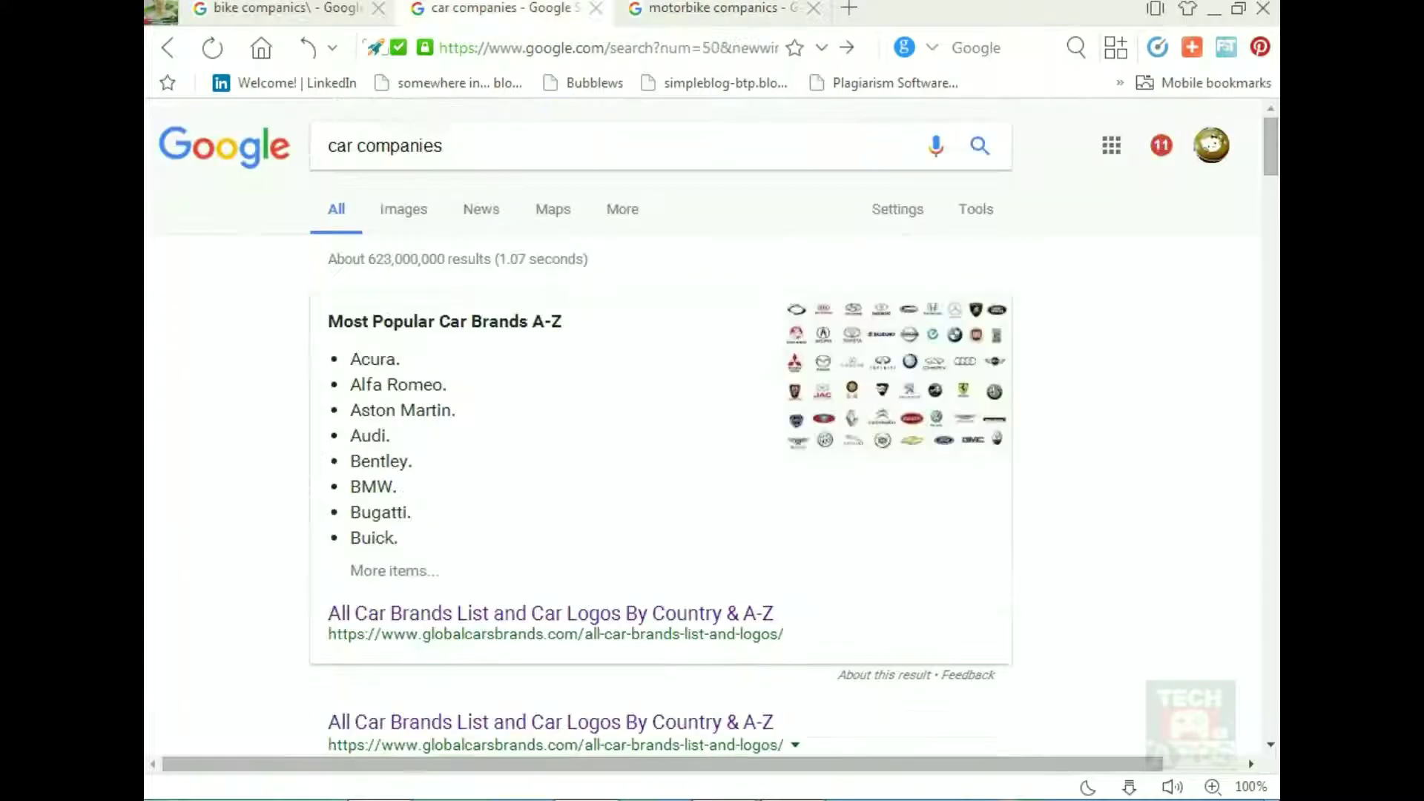
scroll(660, 430, down, 1)
key(ctrl+shift+Tab)
scroll(660, 430, down, 4)
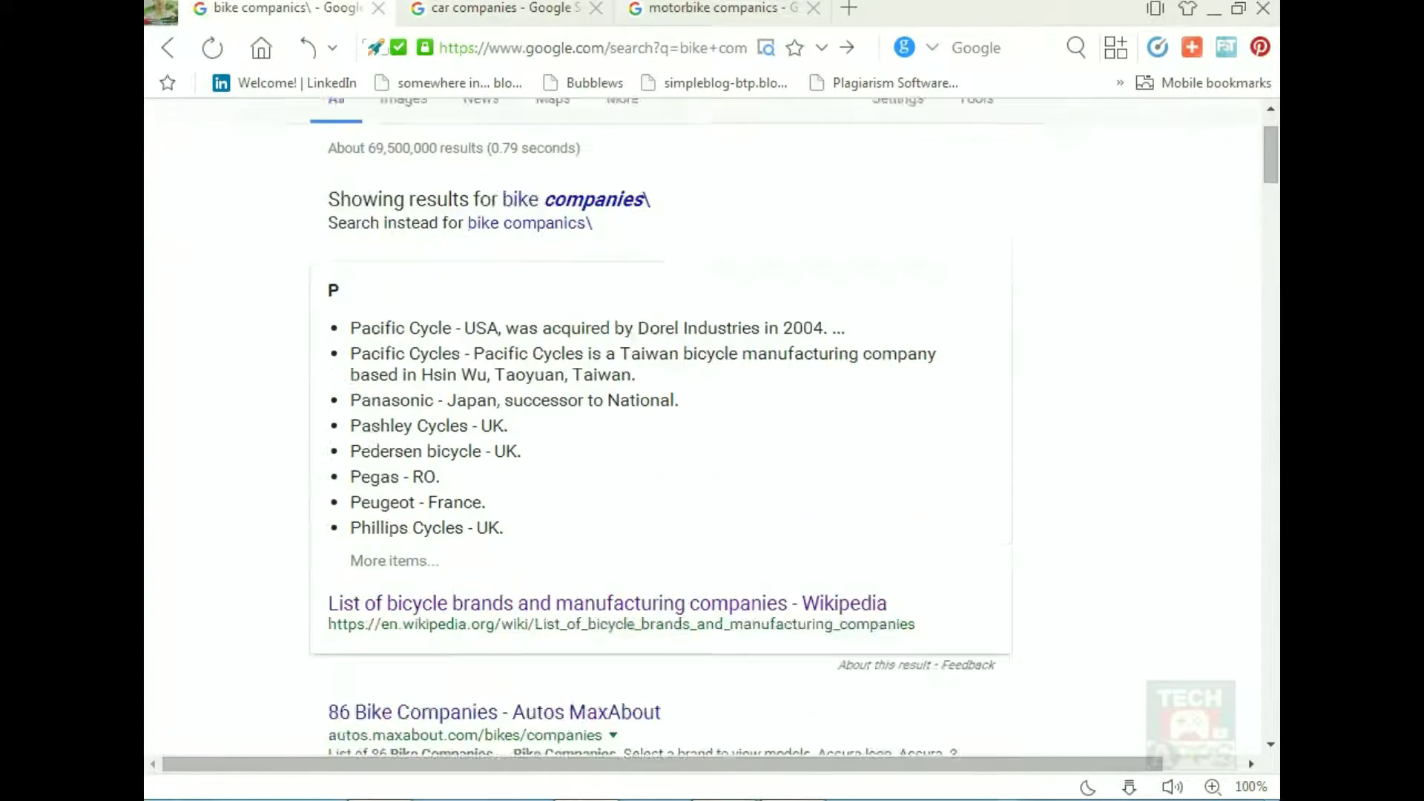
scroll(660, 431, up, 2)
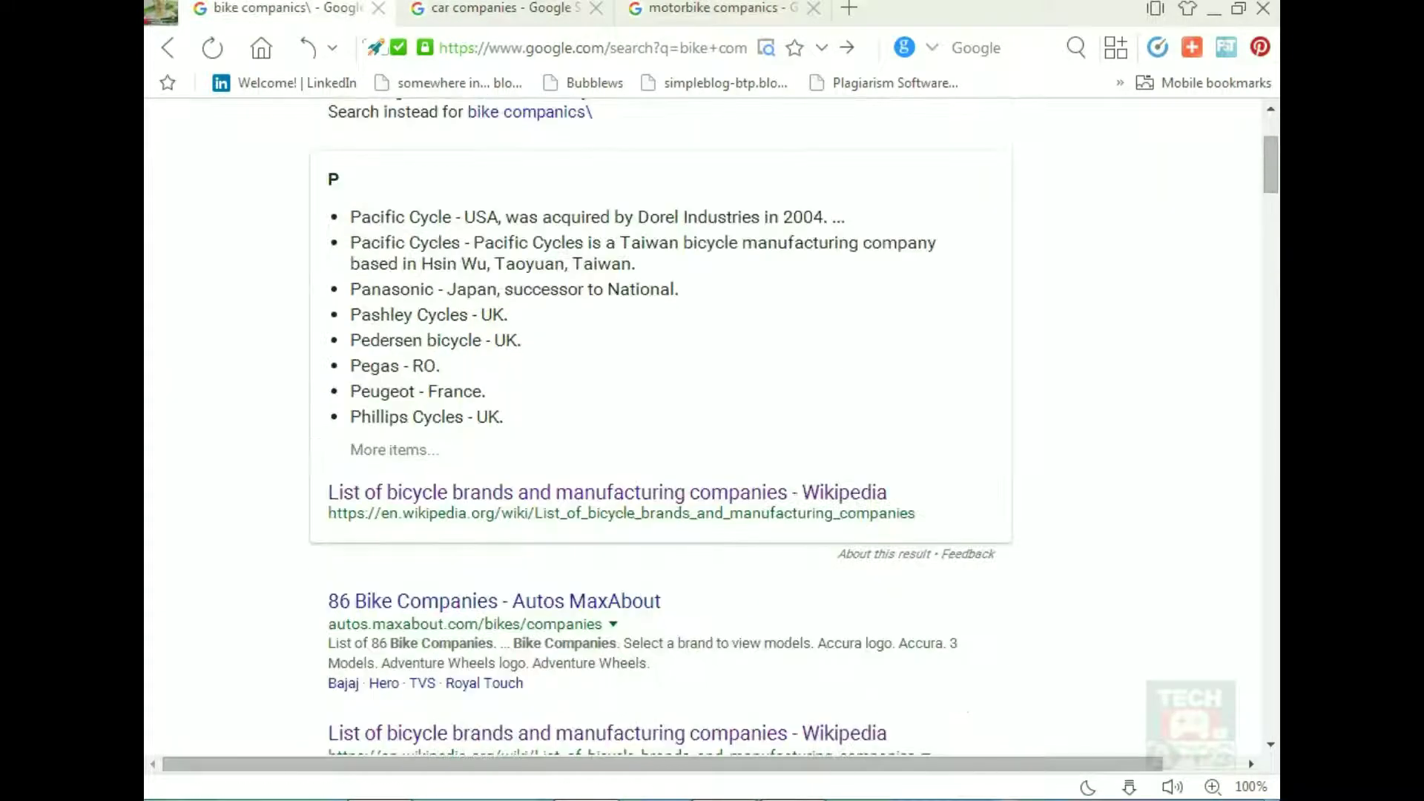
Look at the images in the bike, car and motorbike subfolders of the game folder.
click(1214, 8)
double_click(618, 270)
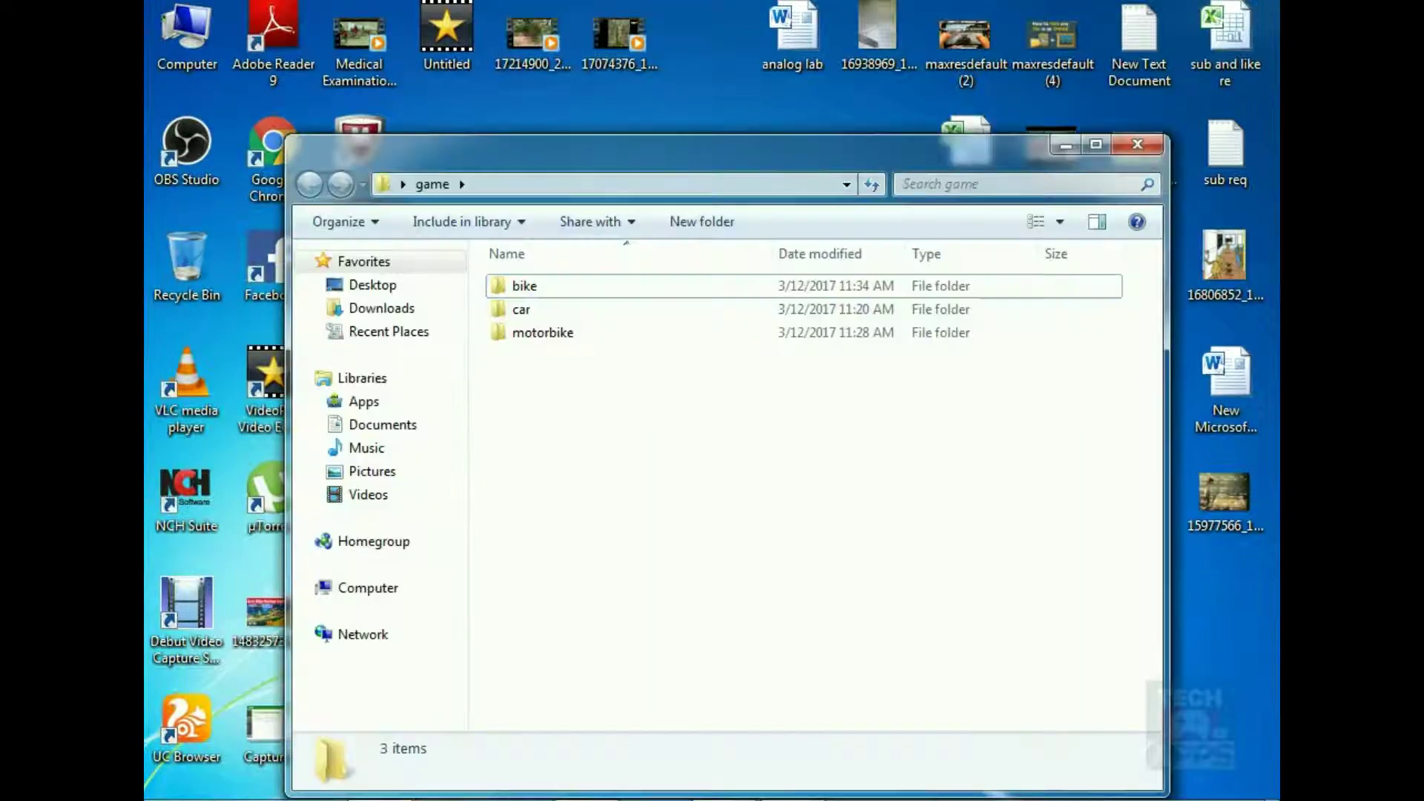
double_click(526, 286)
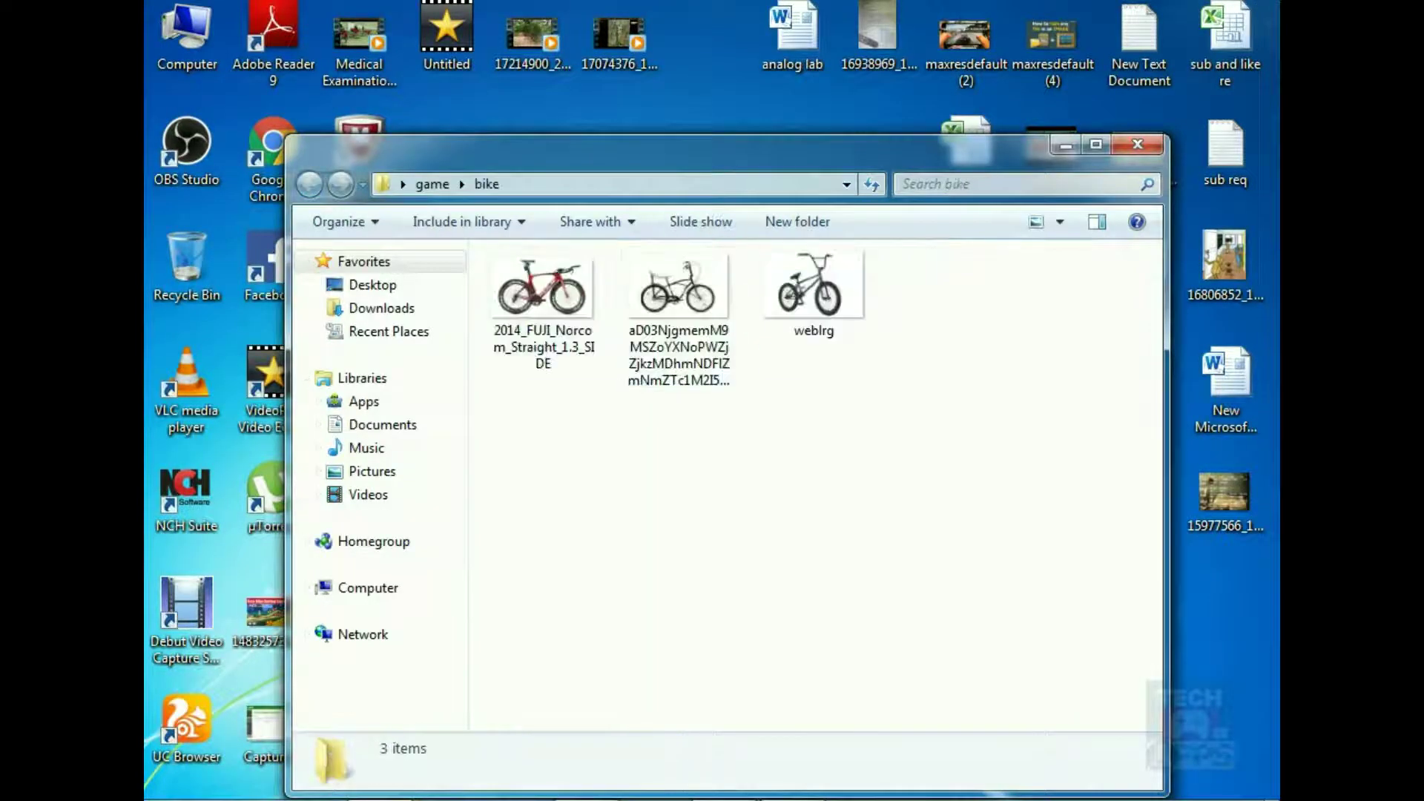
click(309, 184)
double_click(623, 308)
click(309, 184)
double_click(637, 332)
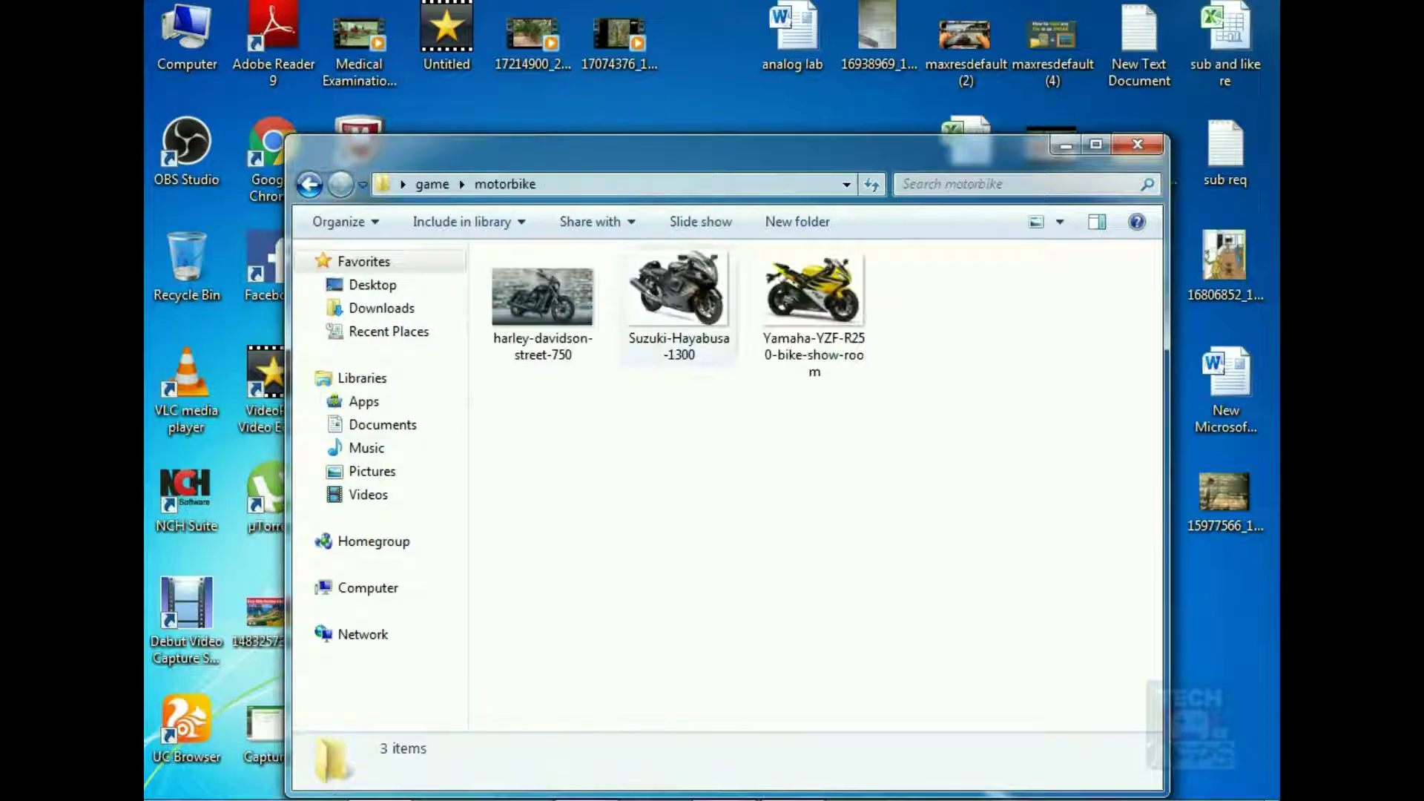
key(BackSpace)
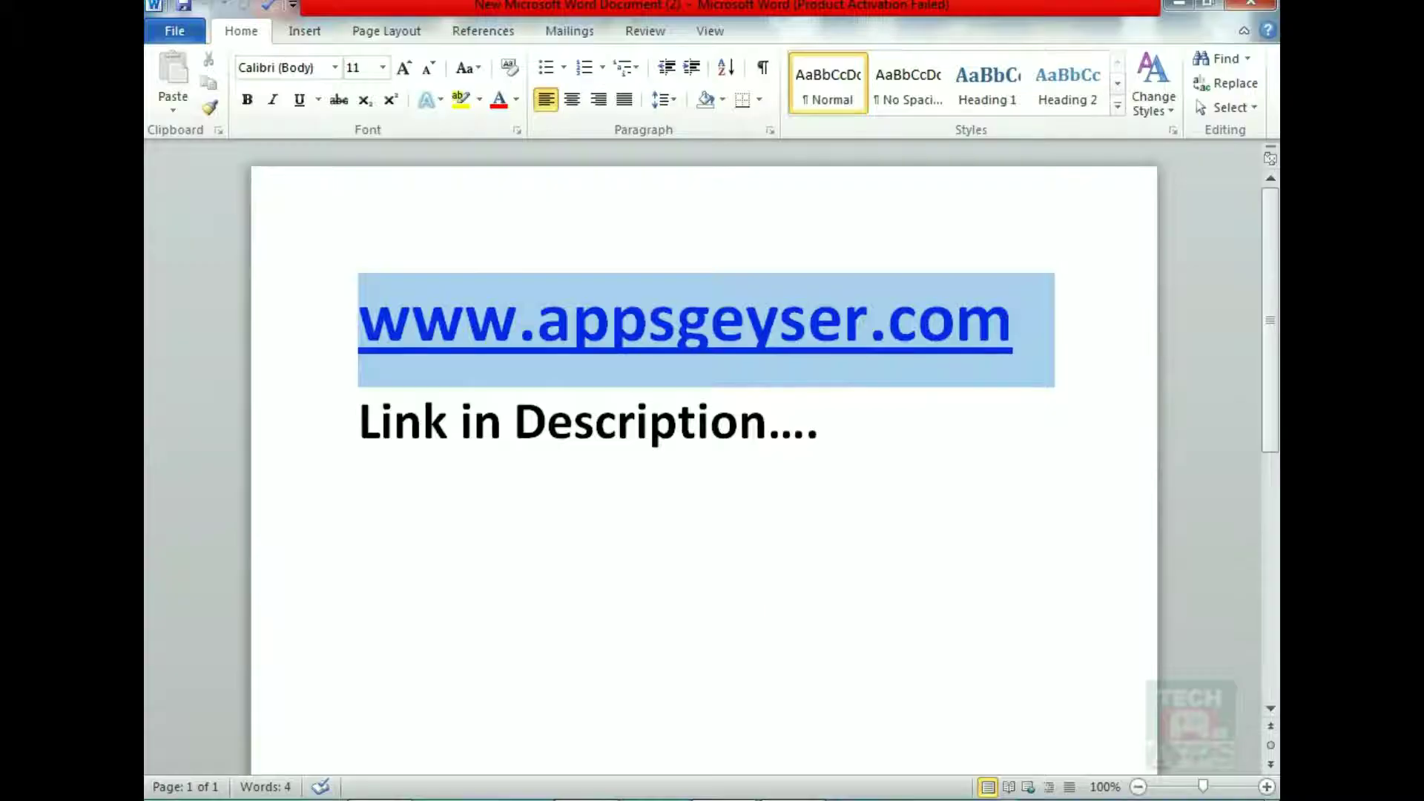
Start a new app on appsgeyser.com using the Scratch And Guess template.
key(Down)
key(shift+Home)
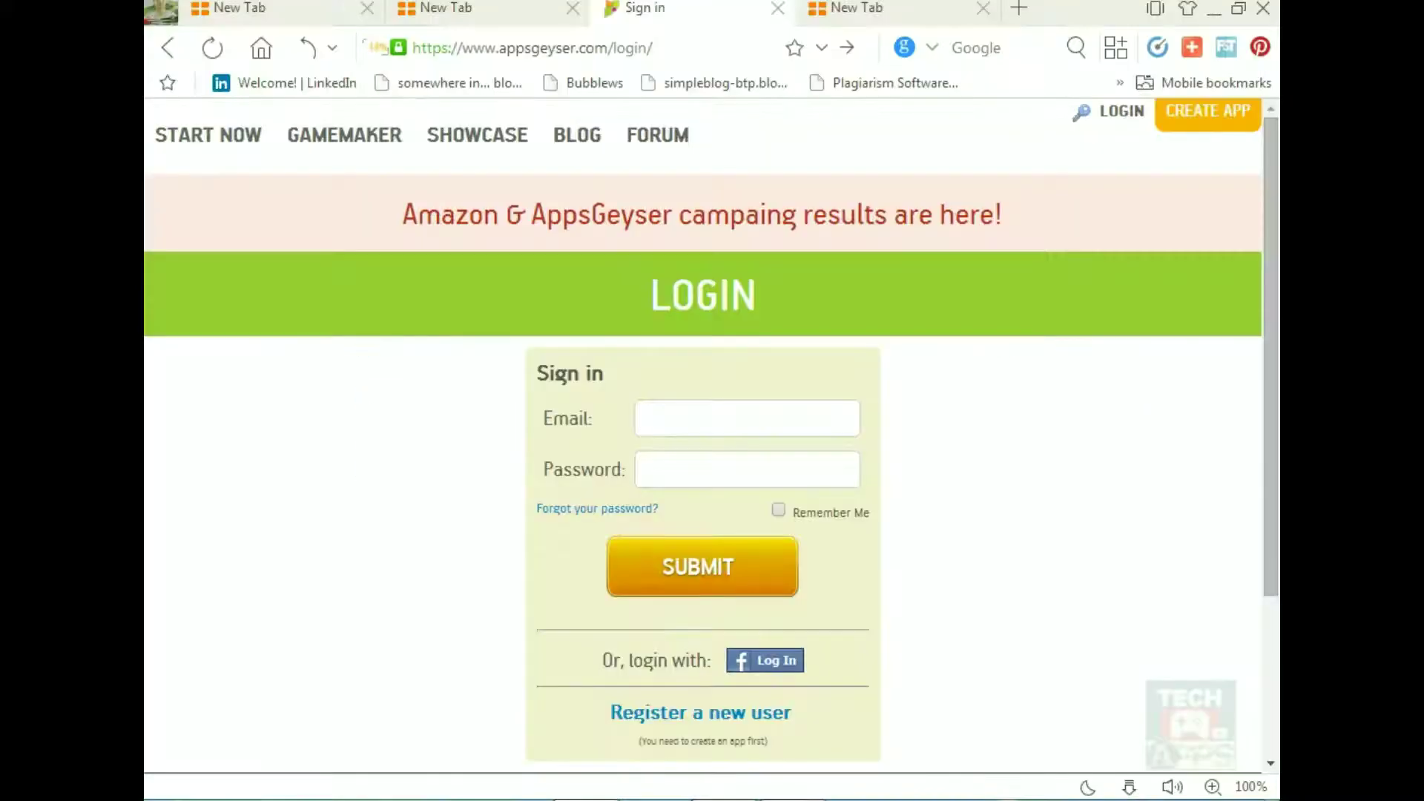
scroll(703, 371, down, 3)
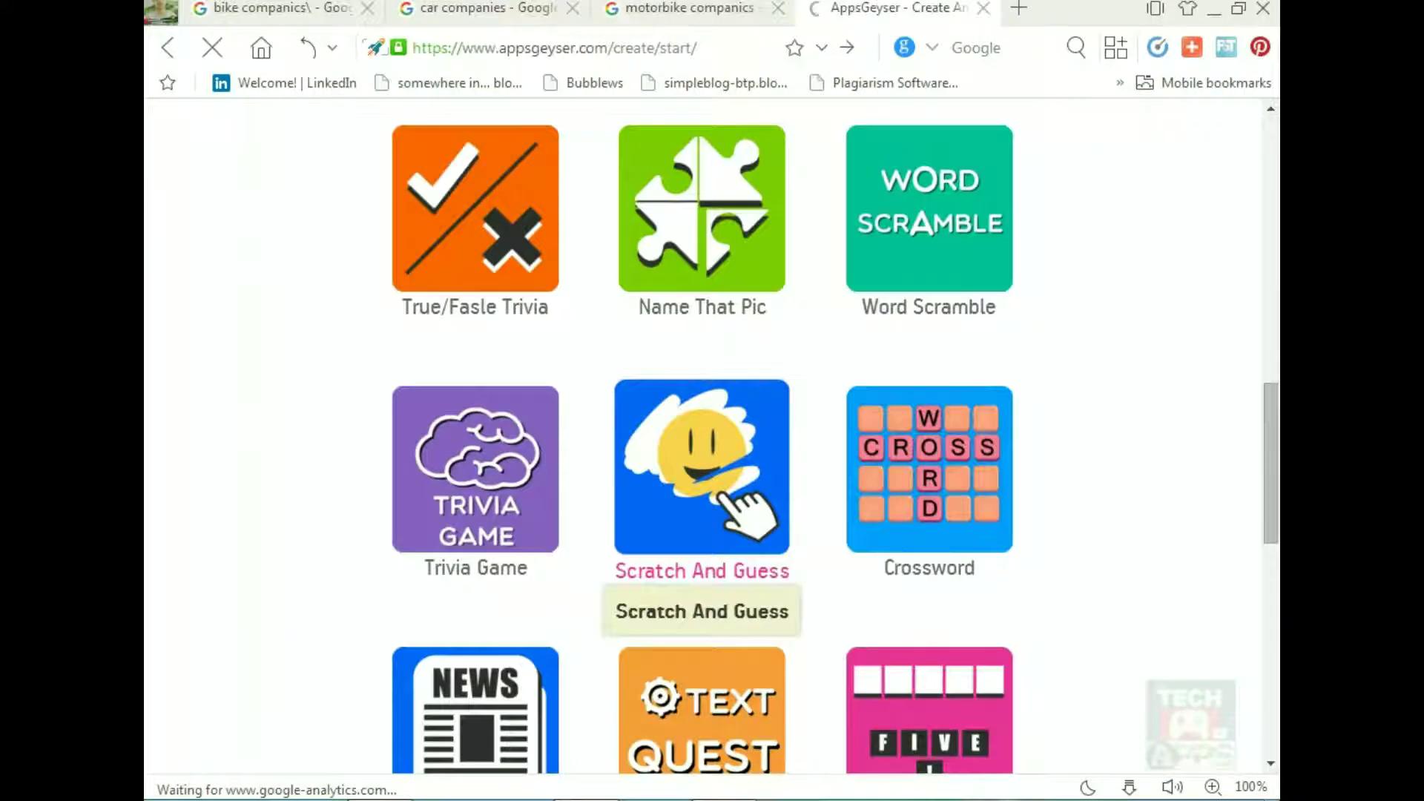
click(728, 502)
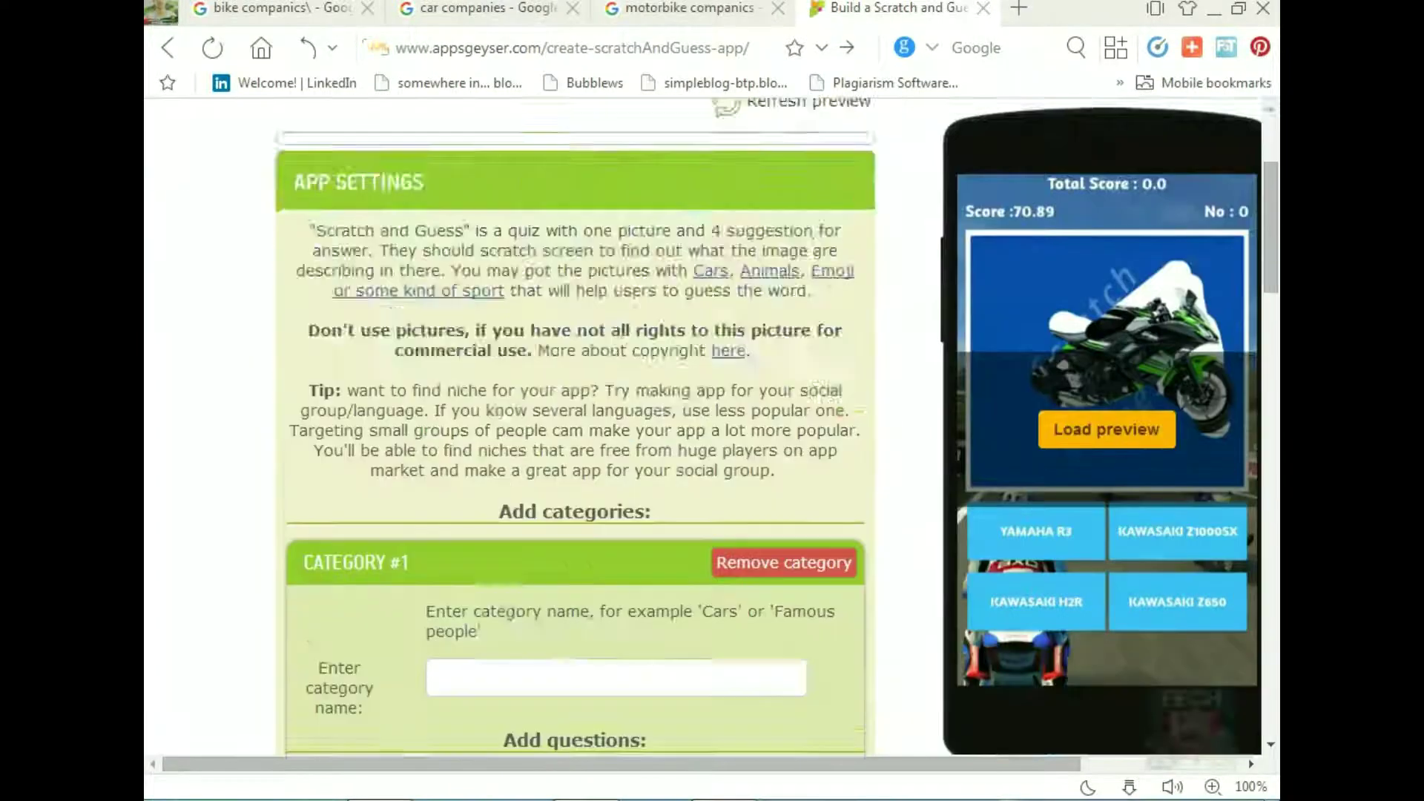
Name category #1 of the quiz "Game".
scroll(616, 427, down, 3)
click(616, 345)
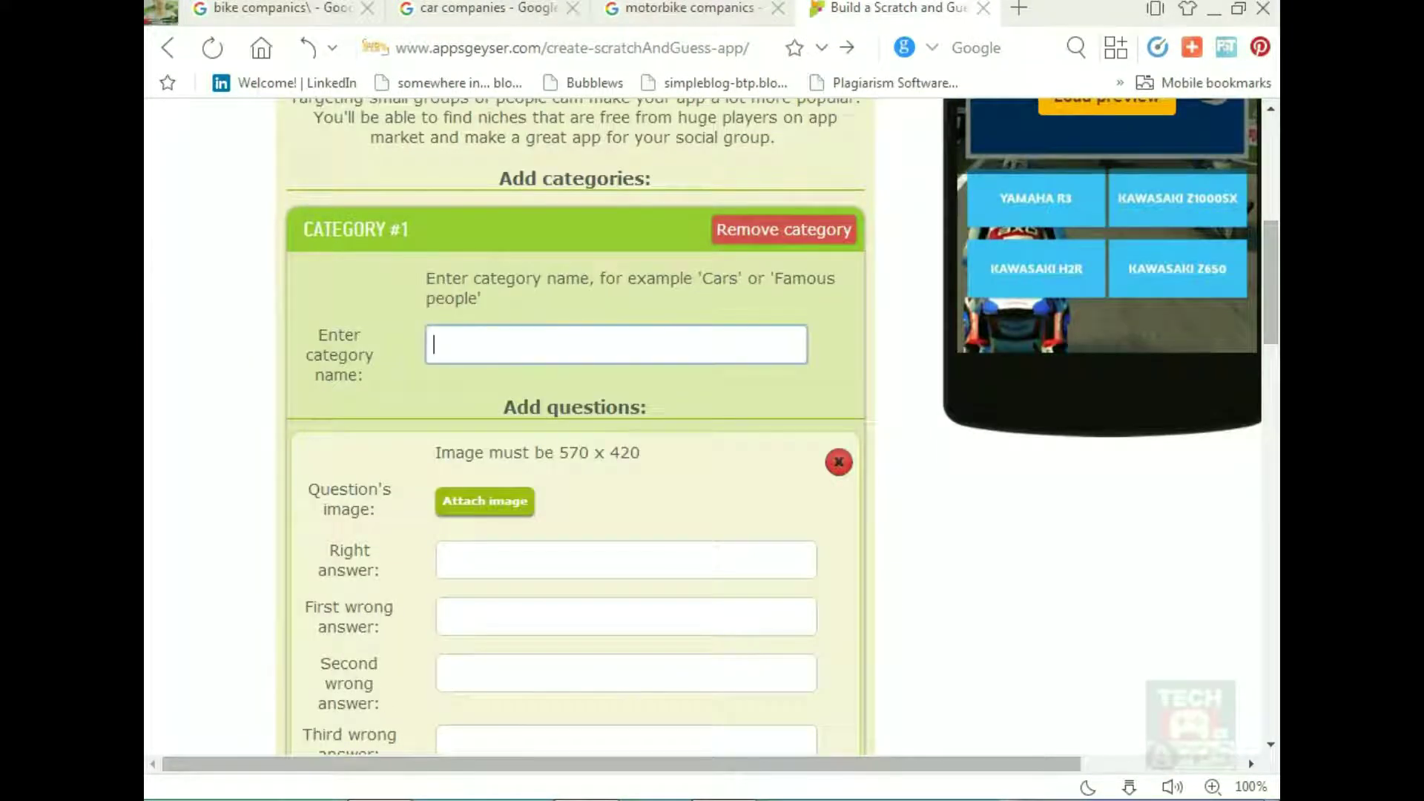
scroll(576, 427, down, 3)
scroll(576, 427, up, 2)
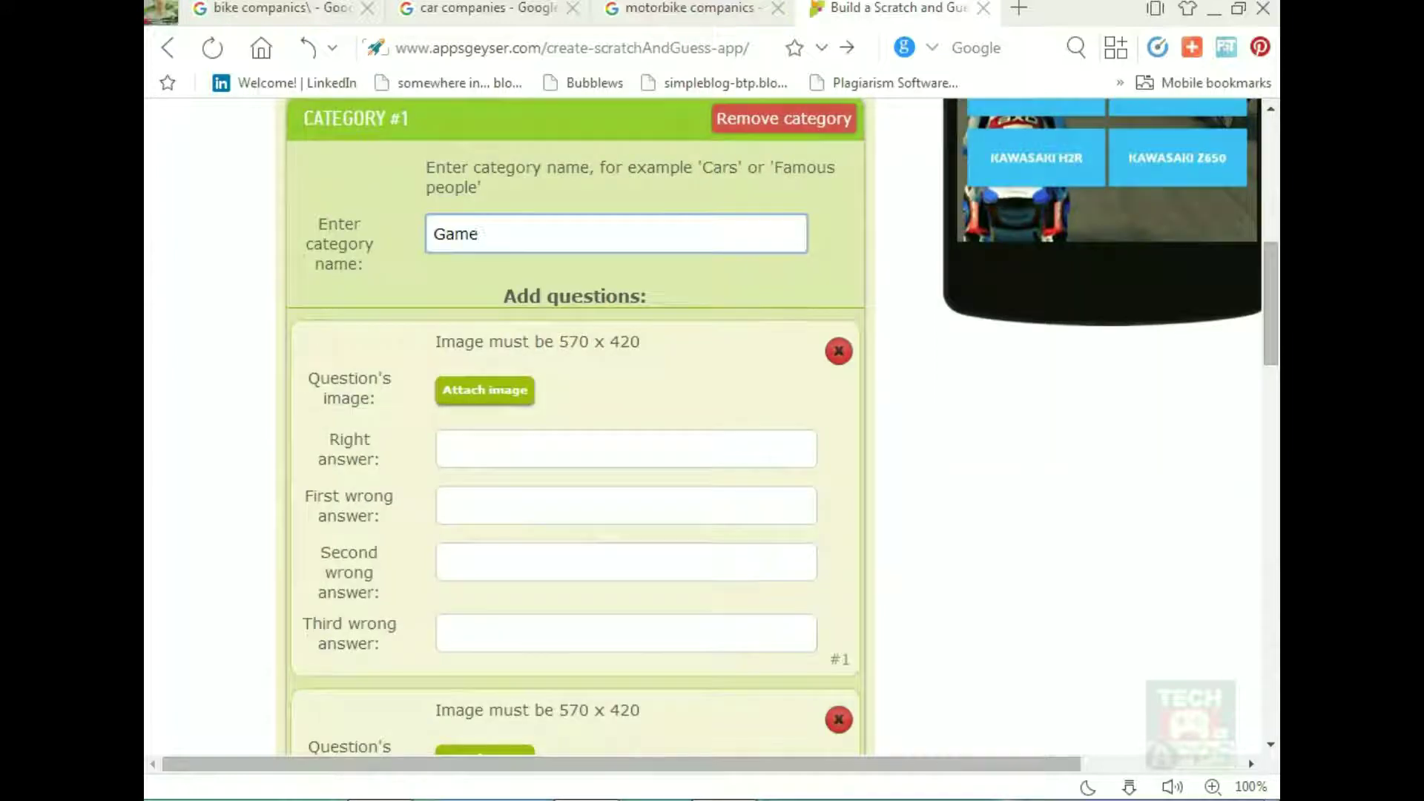
key(ctrl+a)
Attach porsche.jpg from the game folder's car subfolder as question #1's image, cropped around the white car.
click(485, 390)
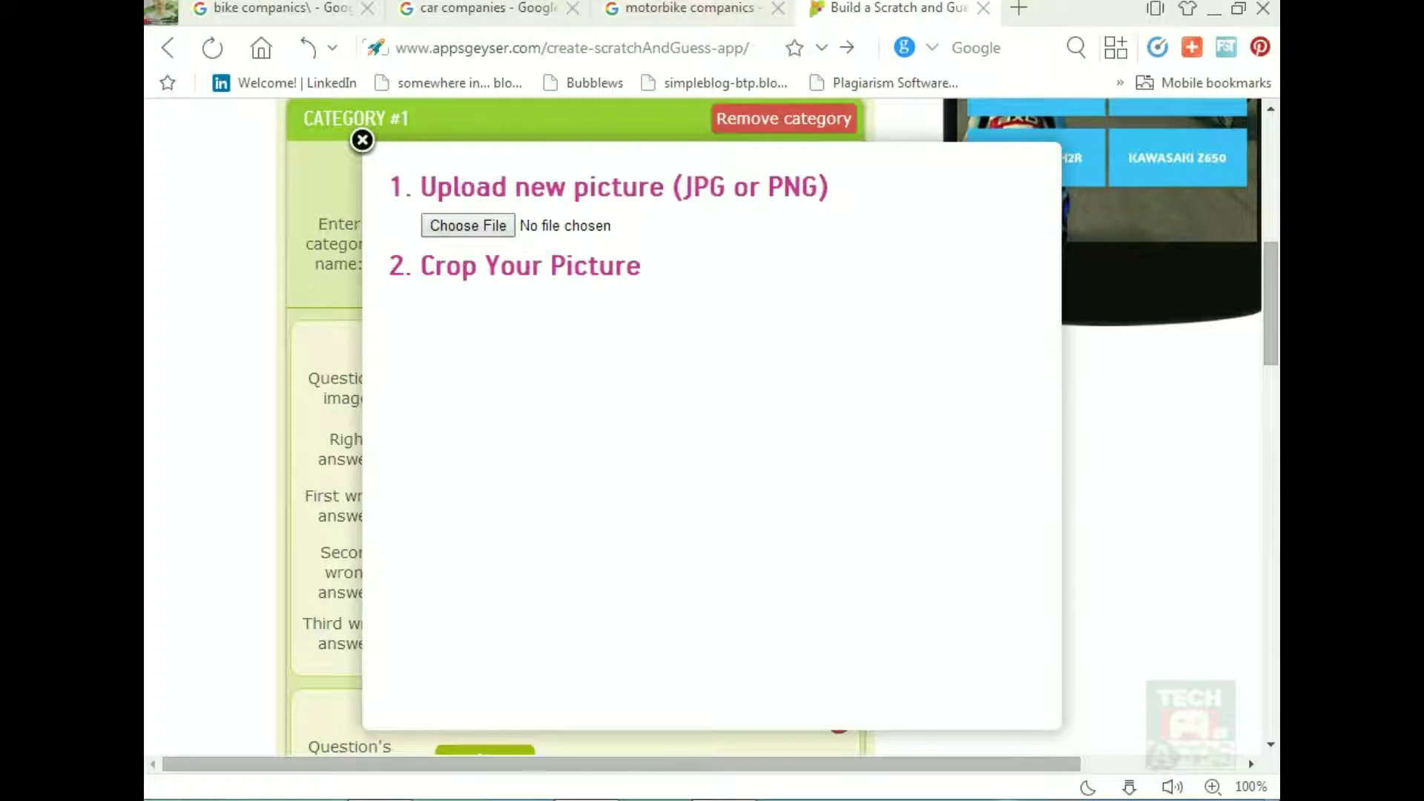
click(468, 225)
drag(1132, 261, 1132, 413)
scroll(746, 374, up, 2)
double_click(401, 373)
double_click(381, 162)
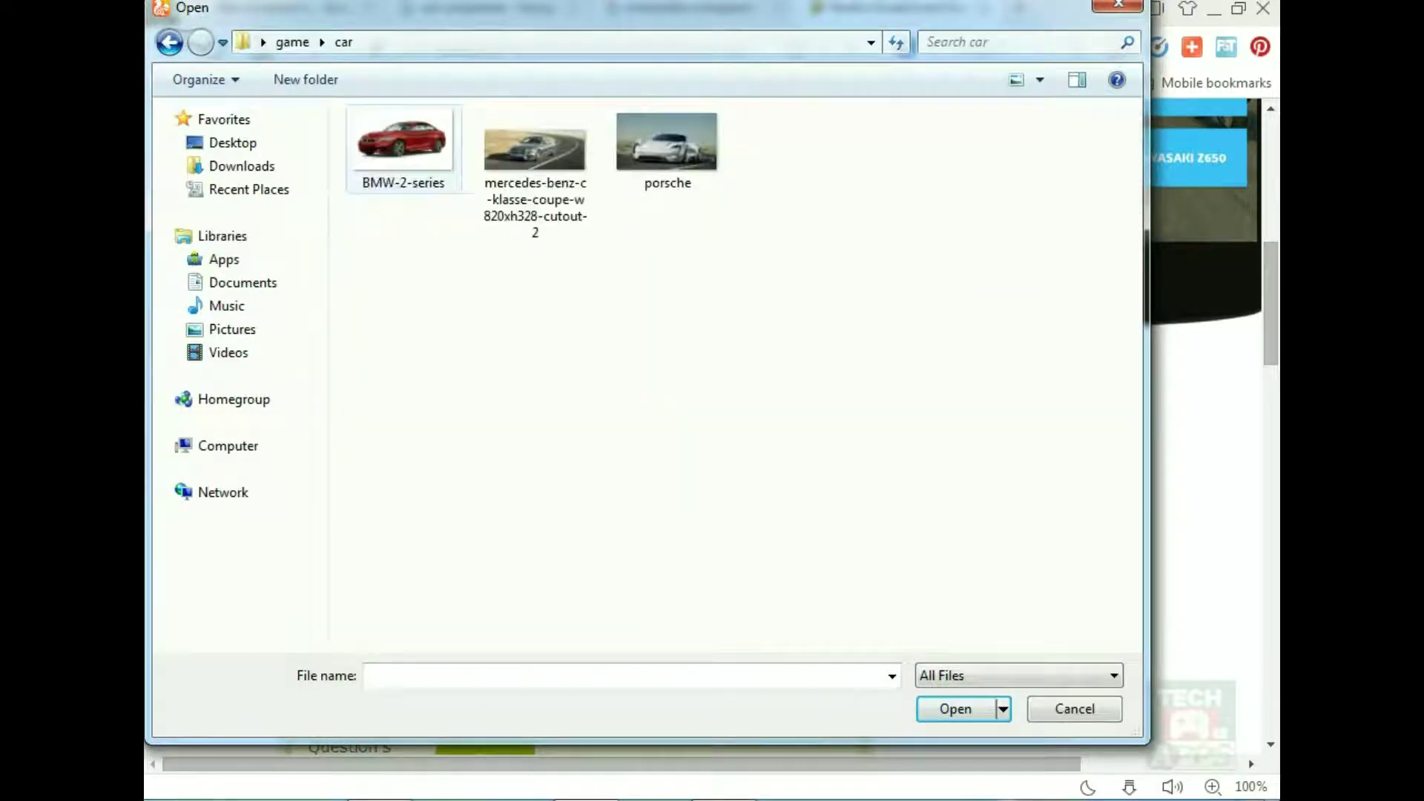
click(666, 152)
click(955, 710)
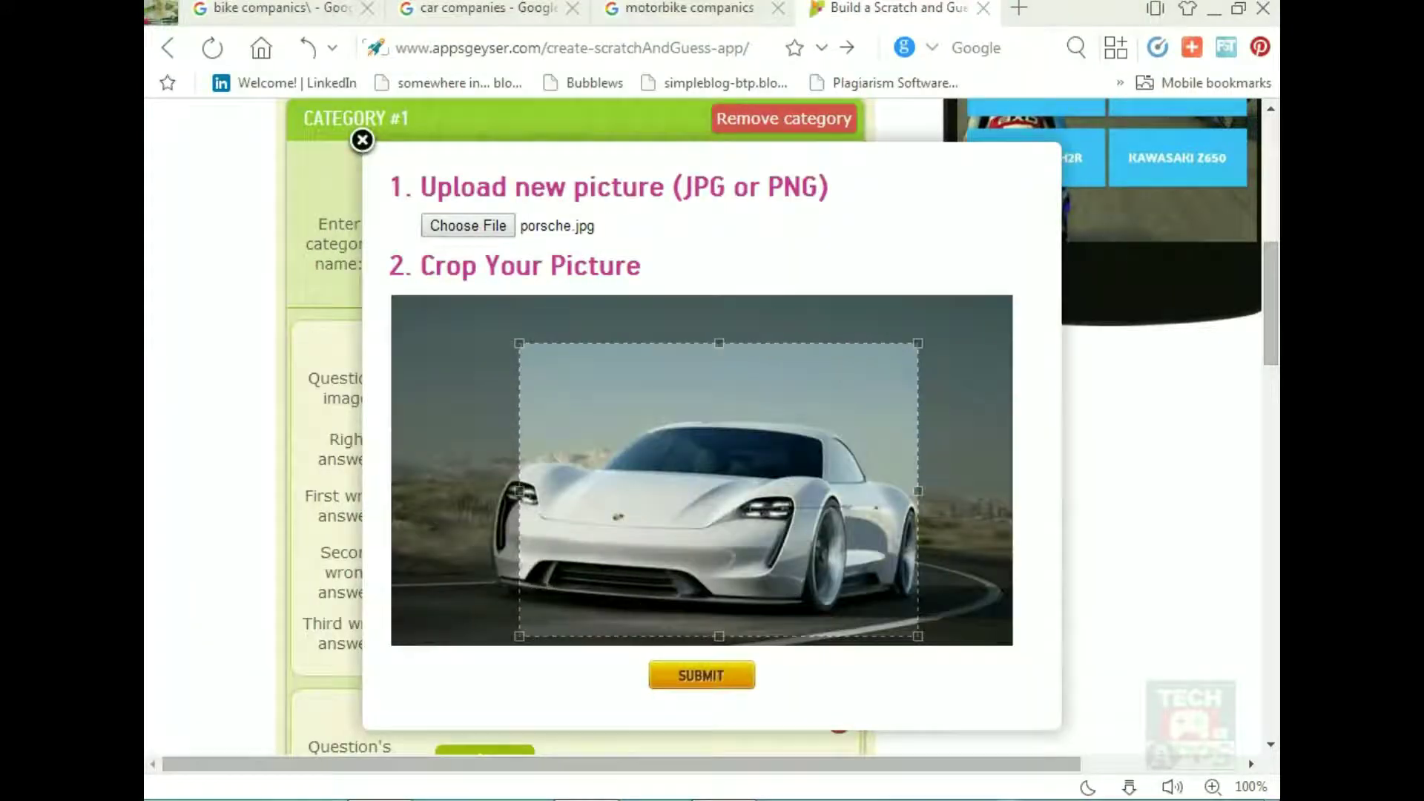
mouse_move(508, 342)
mouse_down()
mouse_move(475, 317)
mouse_move(487, 327)
mouse_up()
click(701, 675)
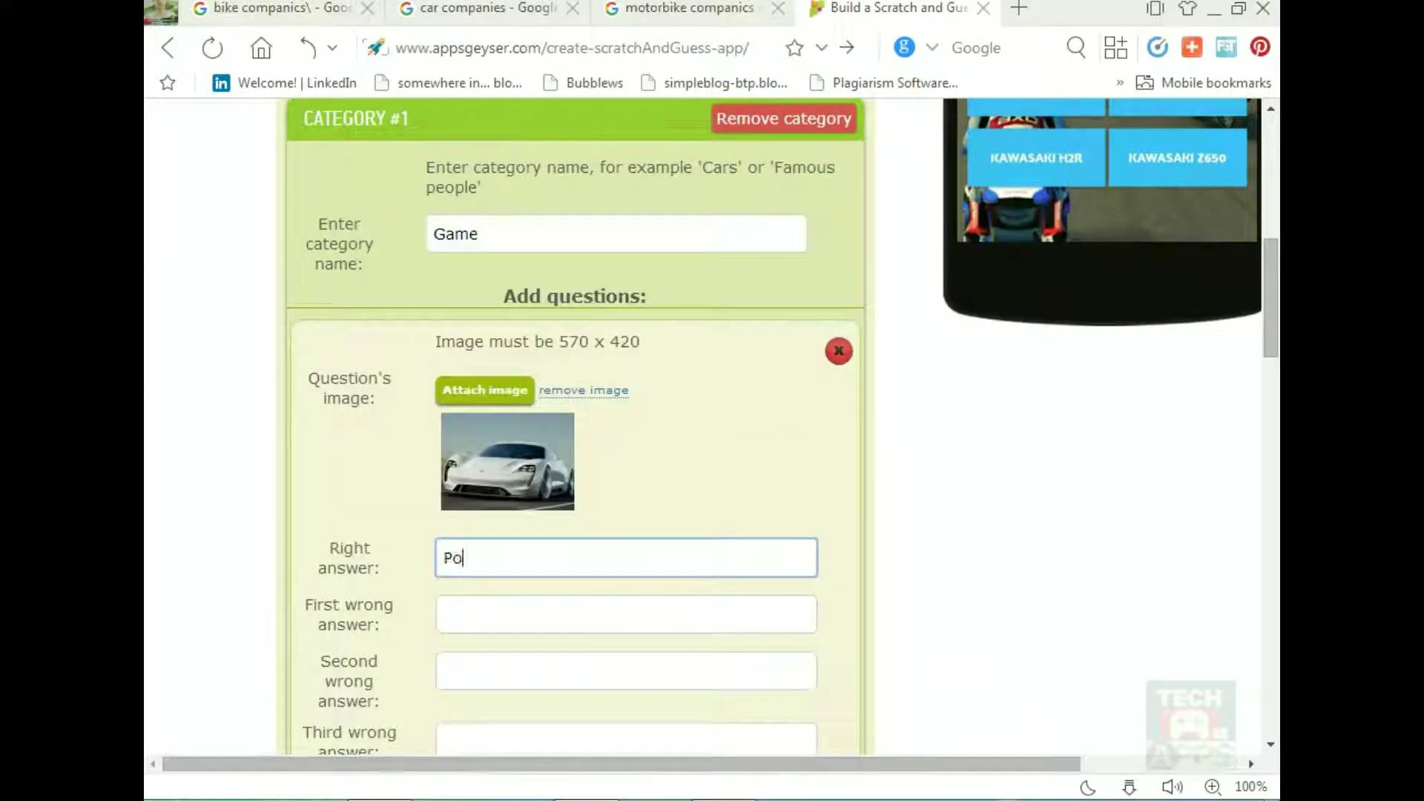
Enter "Porcshe" as question #1's right answer and copy "BMW" from the car companies search results as its first wrong answer.
scroll(579, 427, down, 3)
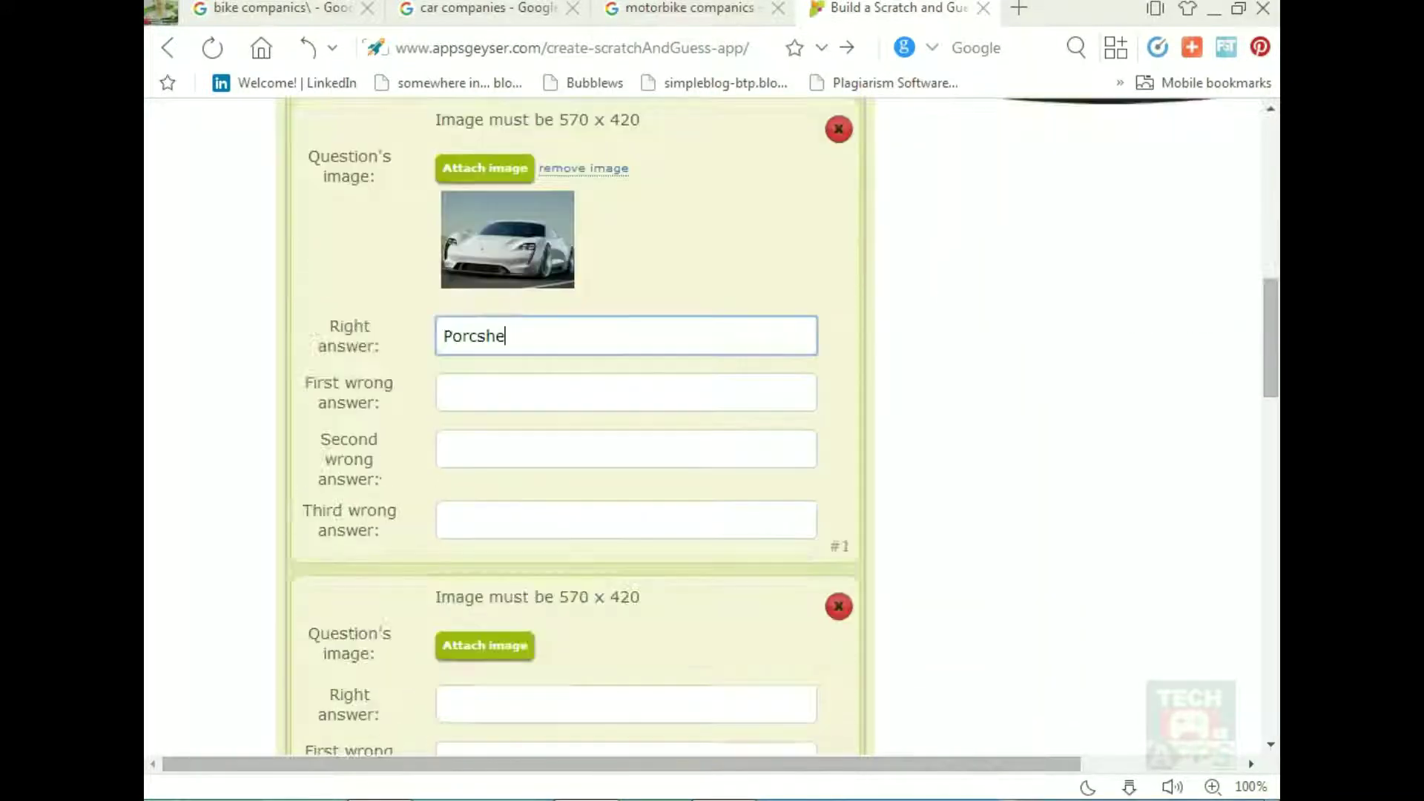
key(Tab)
click(487, 9)
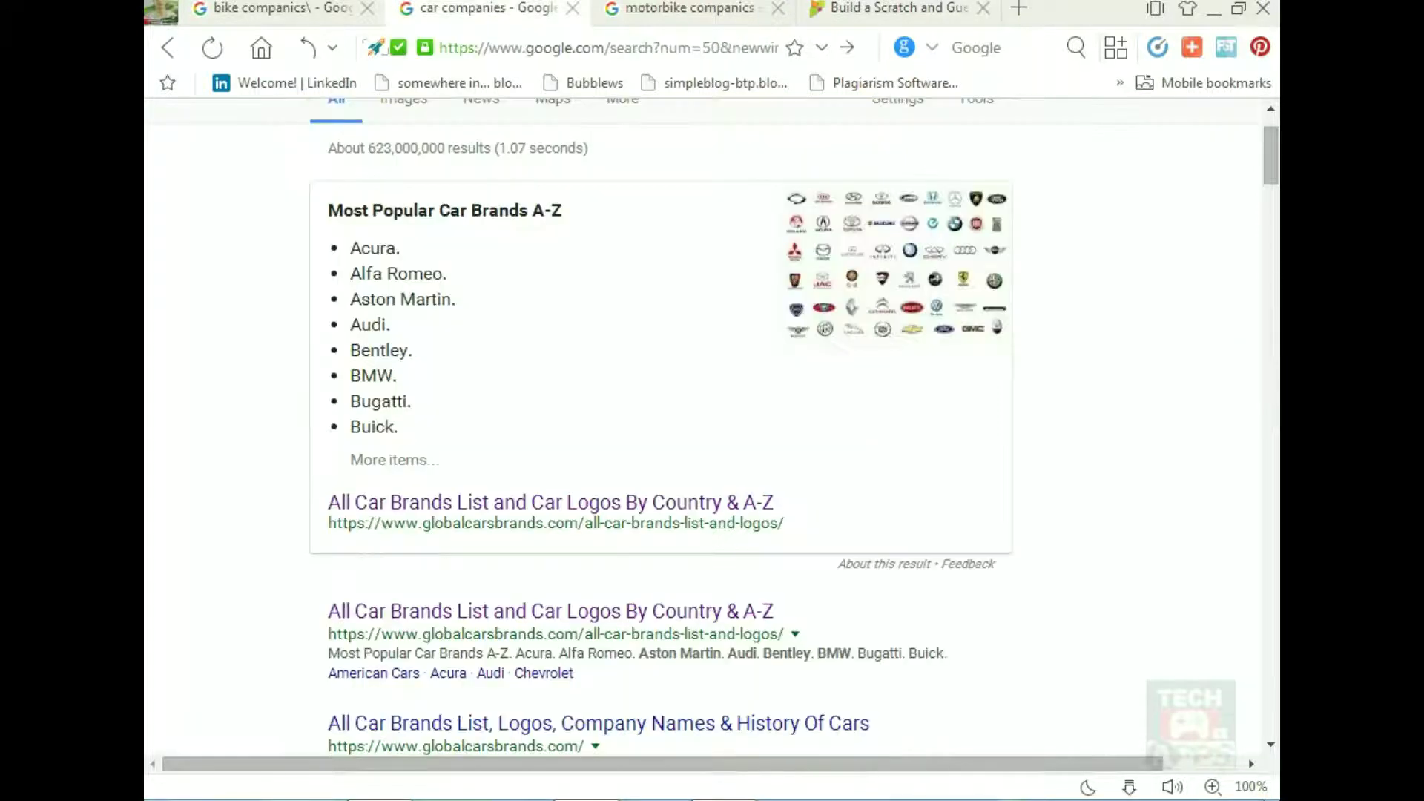
drag(399, 375, 350, 376)
key(ctrl+c)
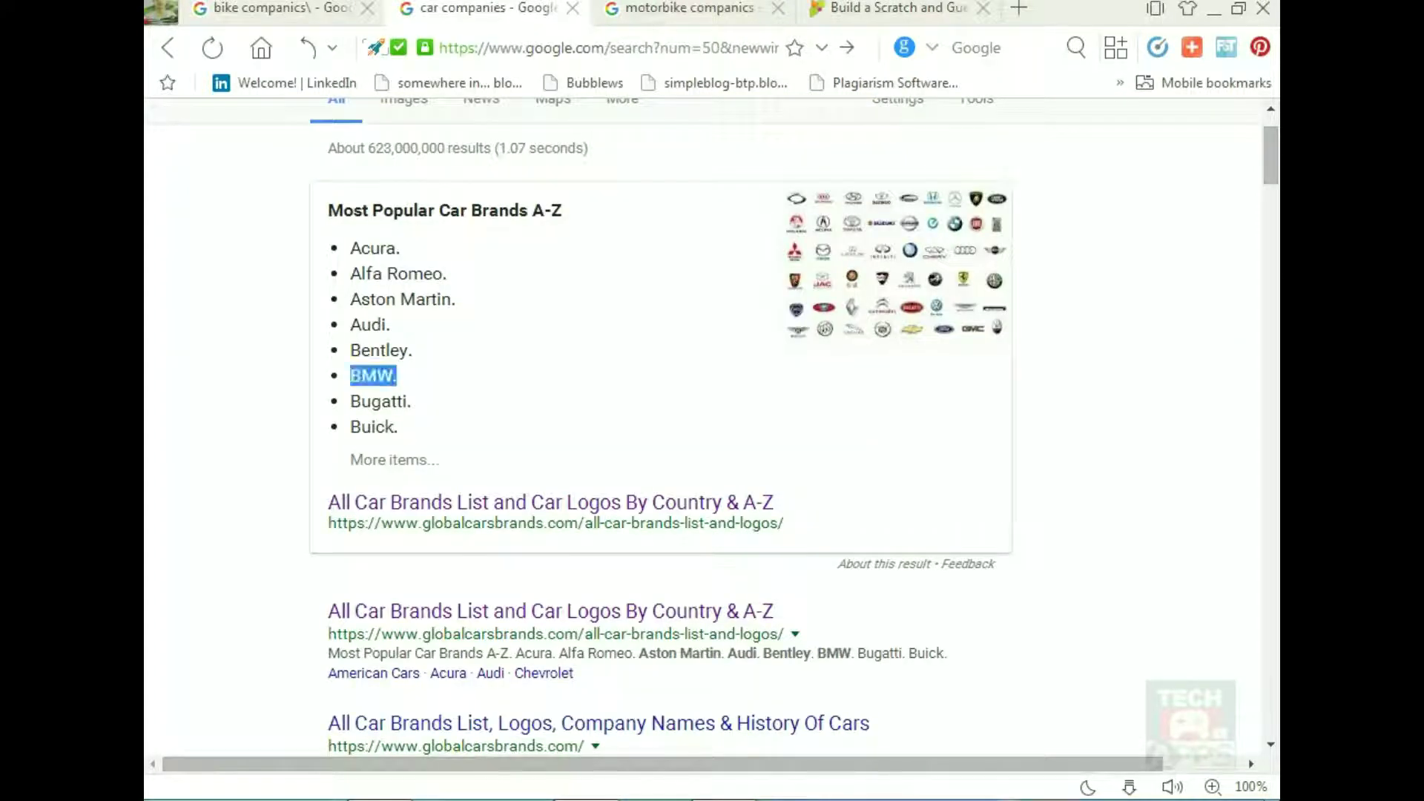
key(ctrl+4)
key(ctrl+v)
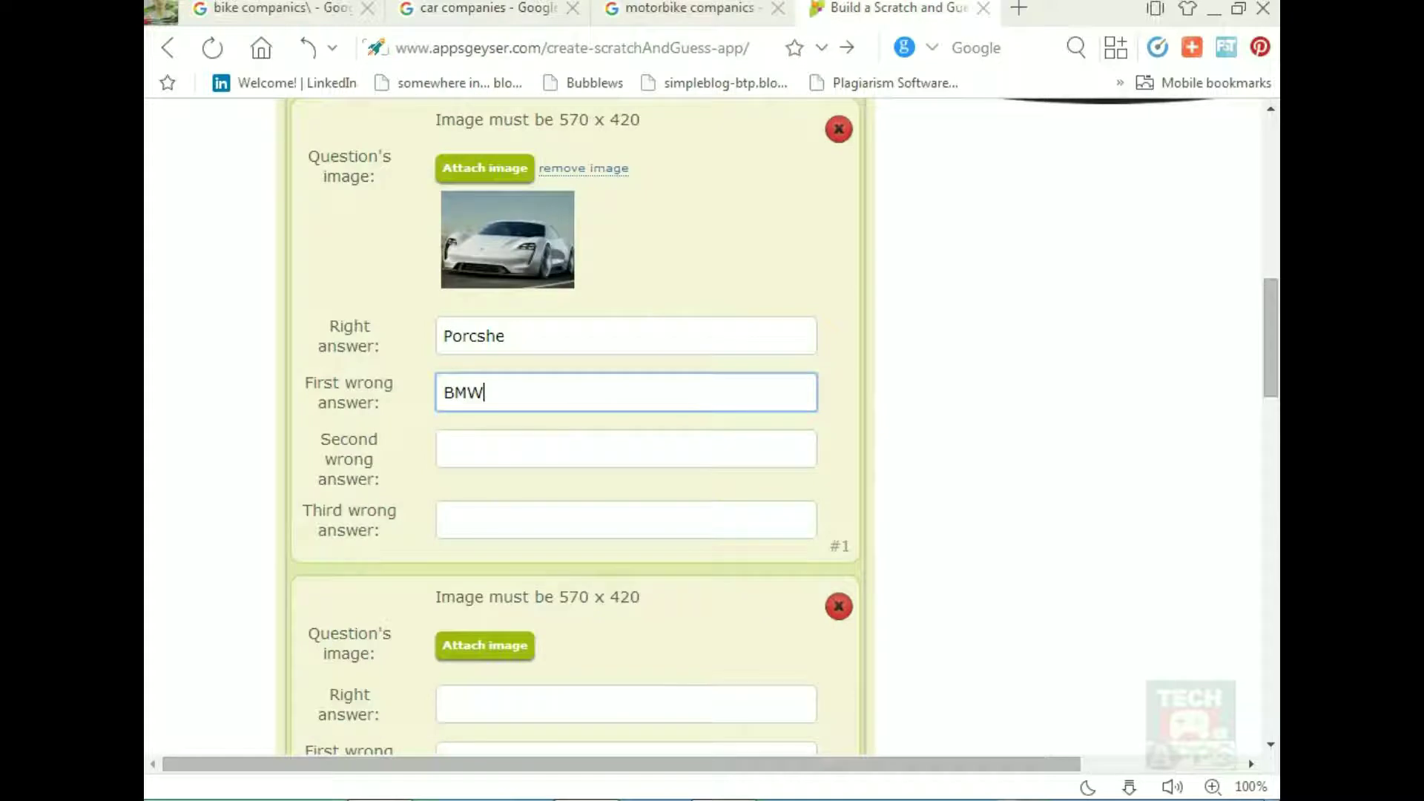
Fill question #1's second and third wrong answers with "Audi" and "Acura" copied from the car companies search results.
key(ctrl+2)
click(395, 374)
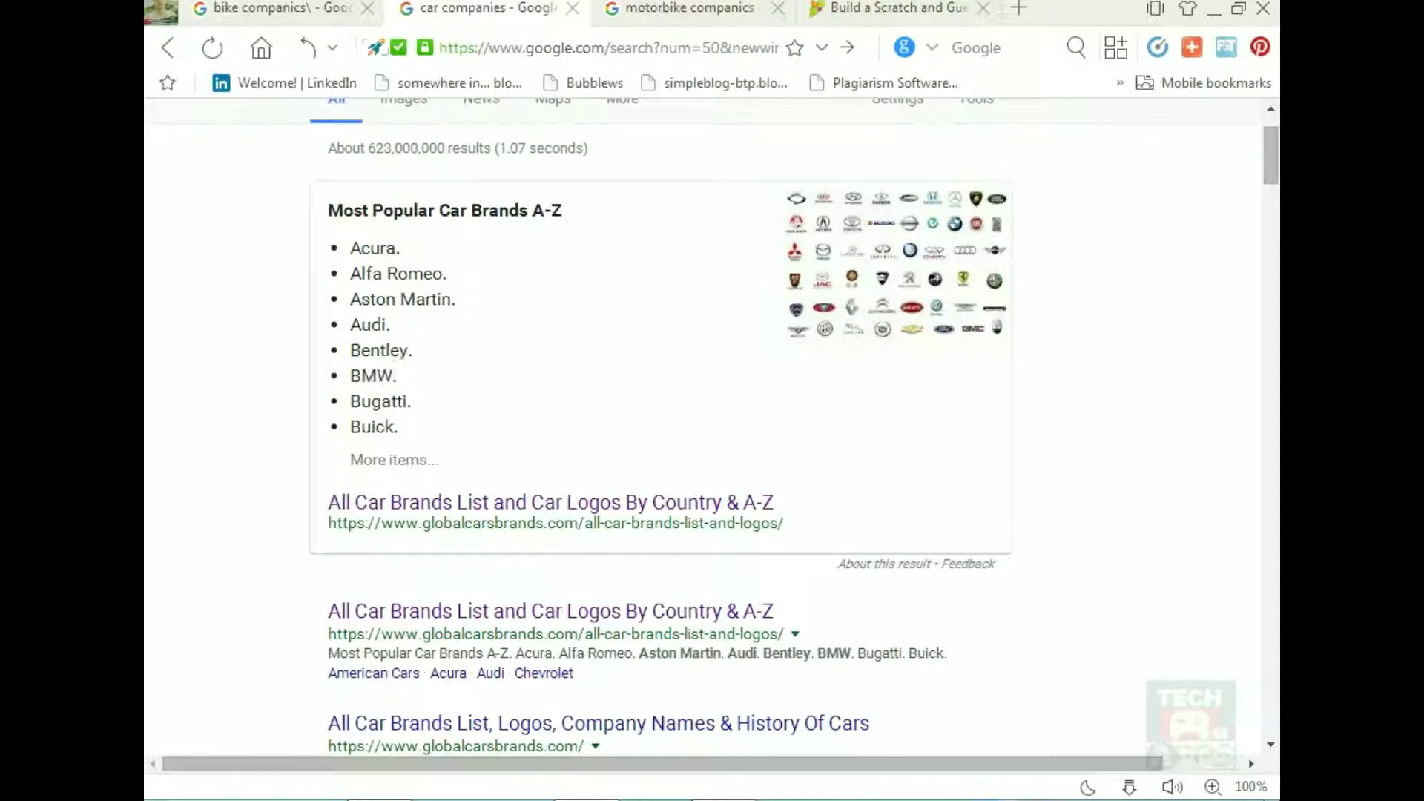
mouse_move(380, 324)
mouse_down()
mouse_move(387, 350)
mouse_move(385, 324)
mouse_up()
key(ctrl+c)
key(ctrl+4)
key(Tab)
key(ctrl+v)
key(ctrl+2)
key(ctrl+4)
key(Tab)
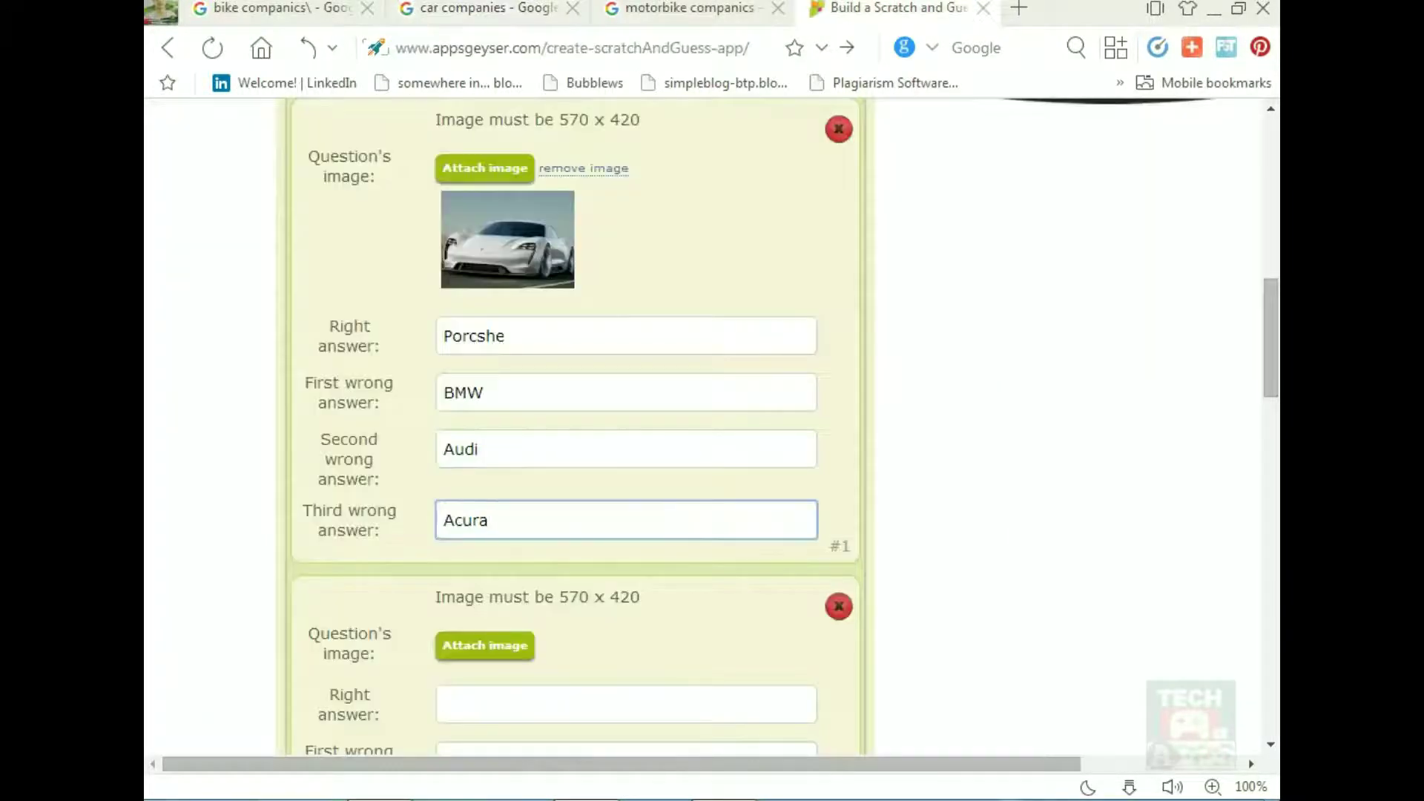
click(505, 336)
Attach the mercedes-benz picture from the car folder to question #2, cropped around the grey car.
scroll(575, 427, down, 3)
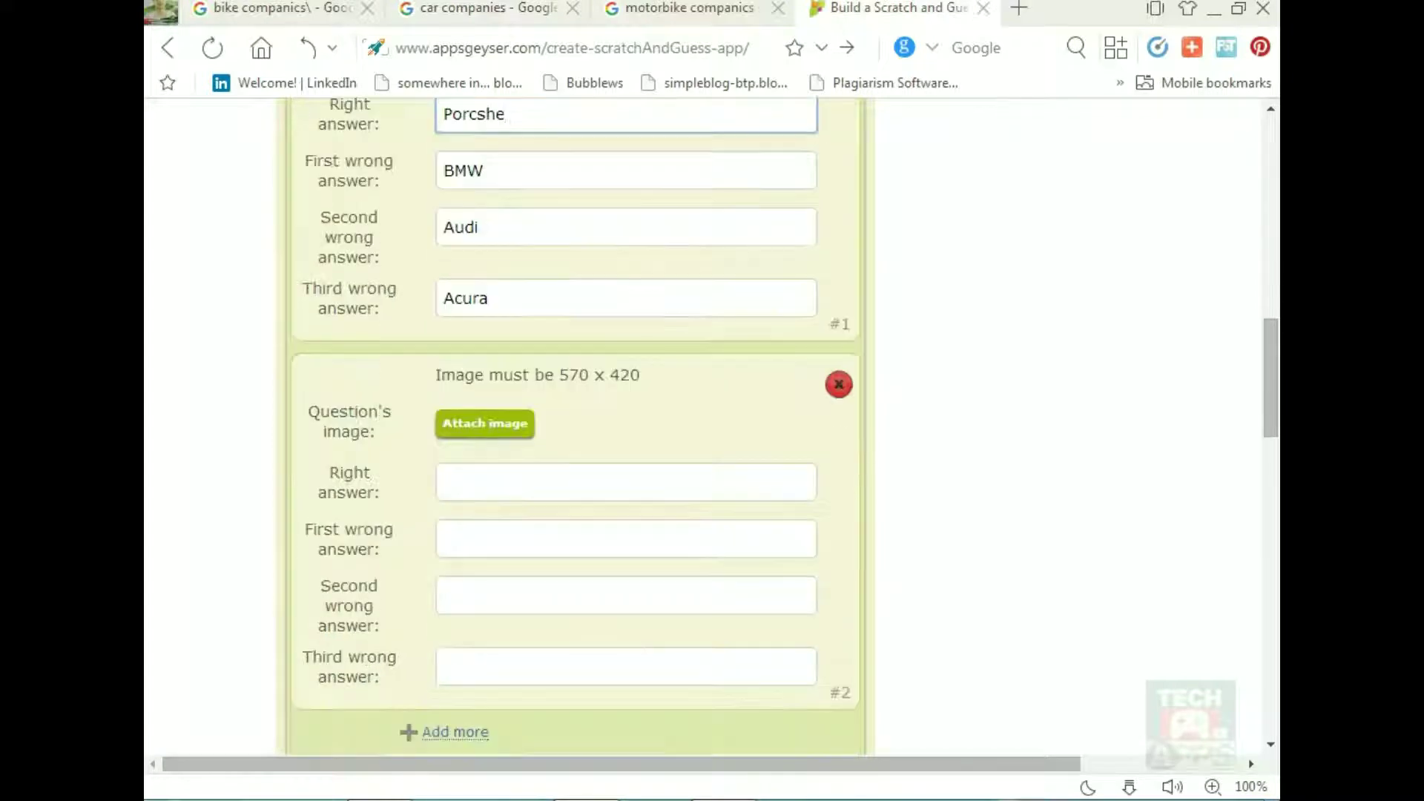
click(485, 424)
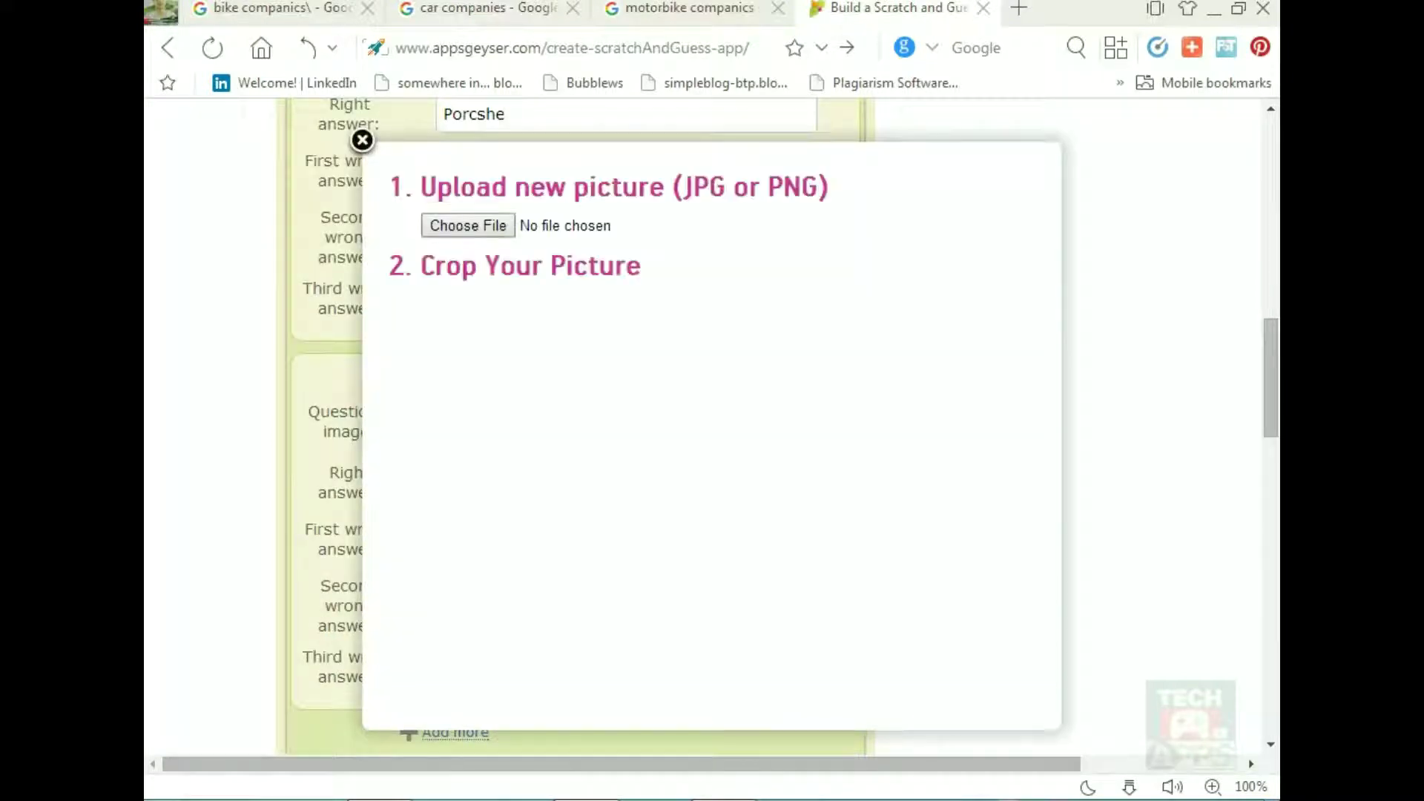
click(467, 222)
click(536, 149)
click(955, 709)
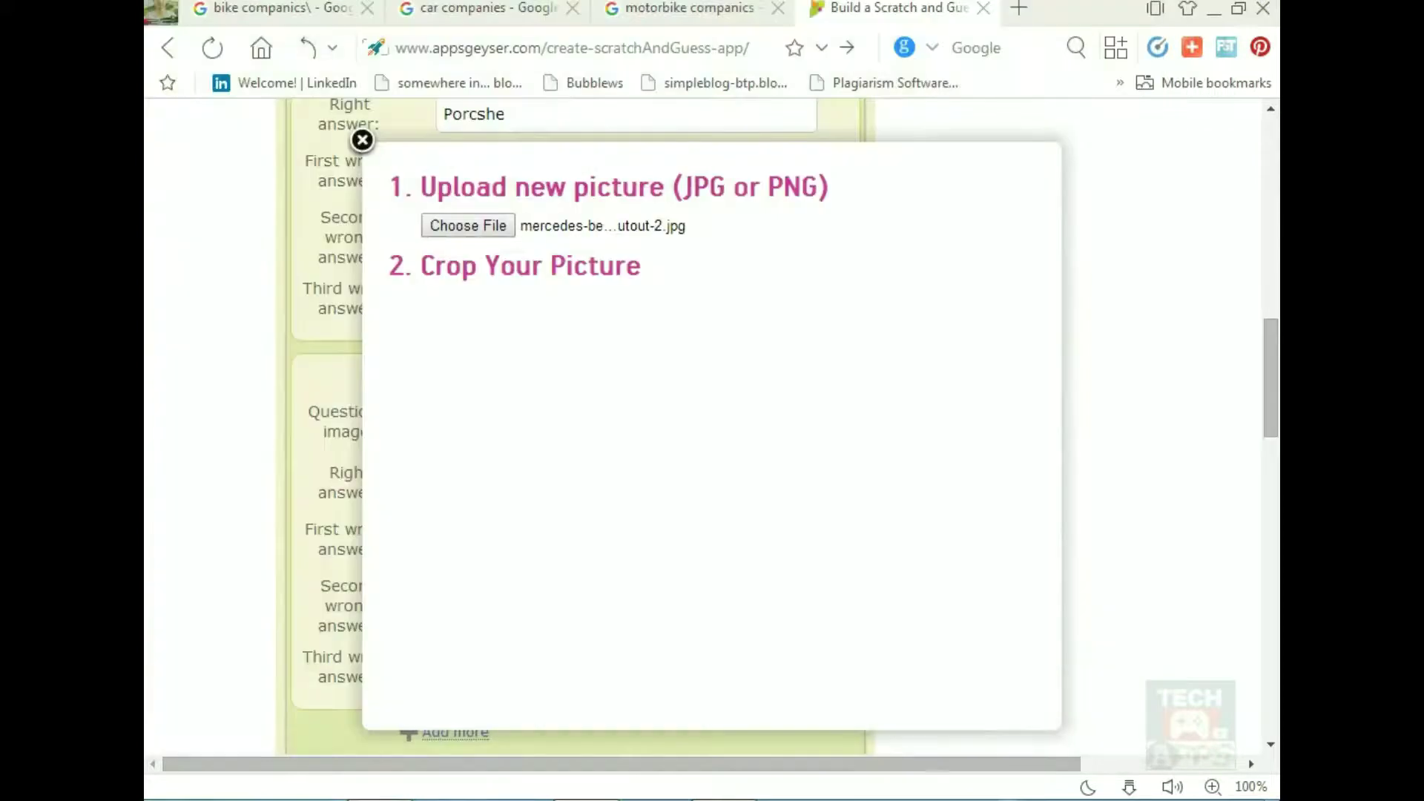
drag(560, 419, 692, 419)
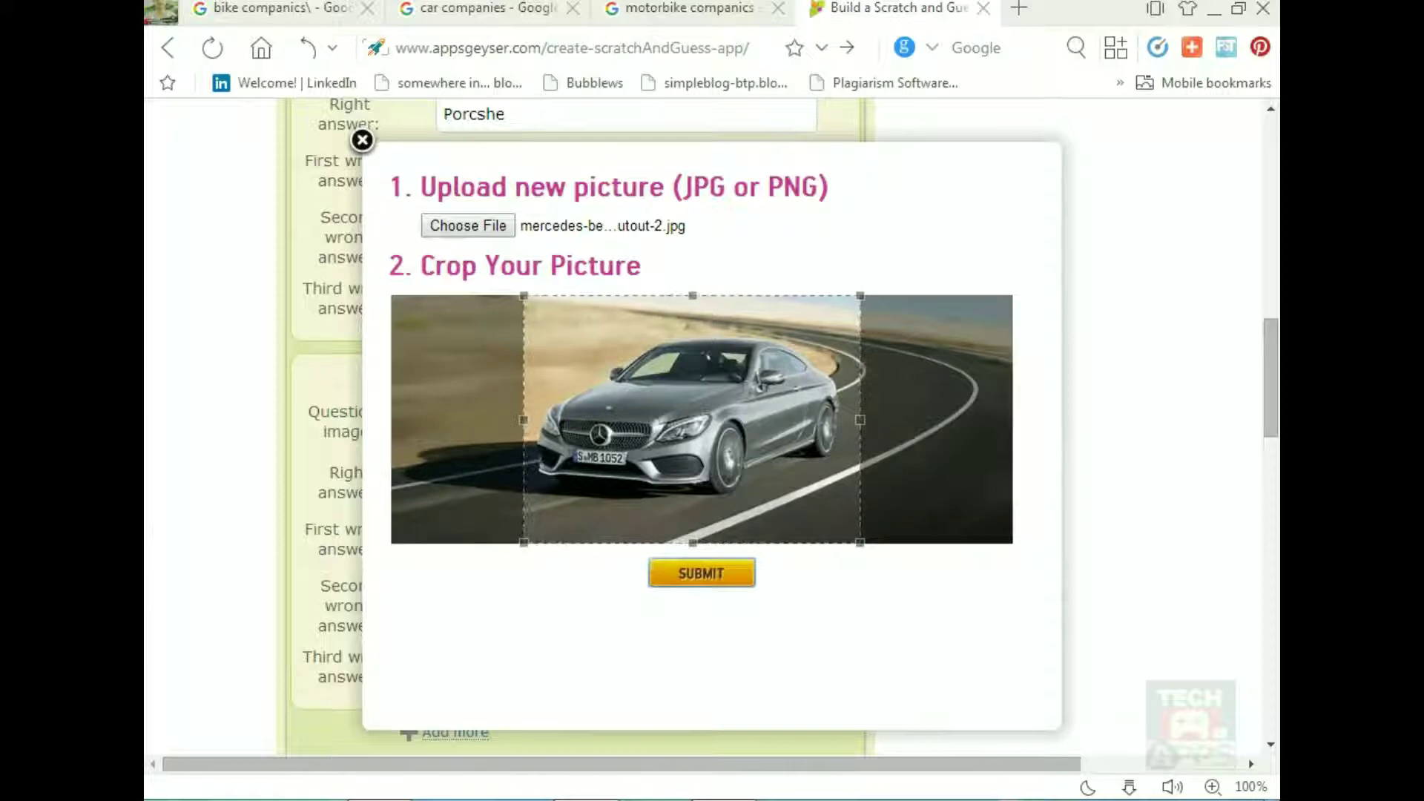
scroll(701, 426, down, 1)
scroll(575, 426, up, 3)
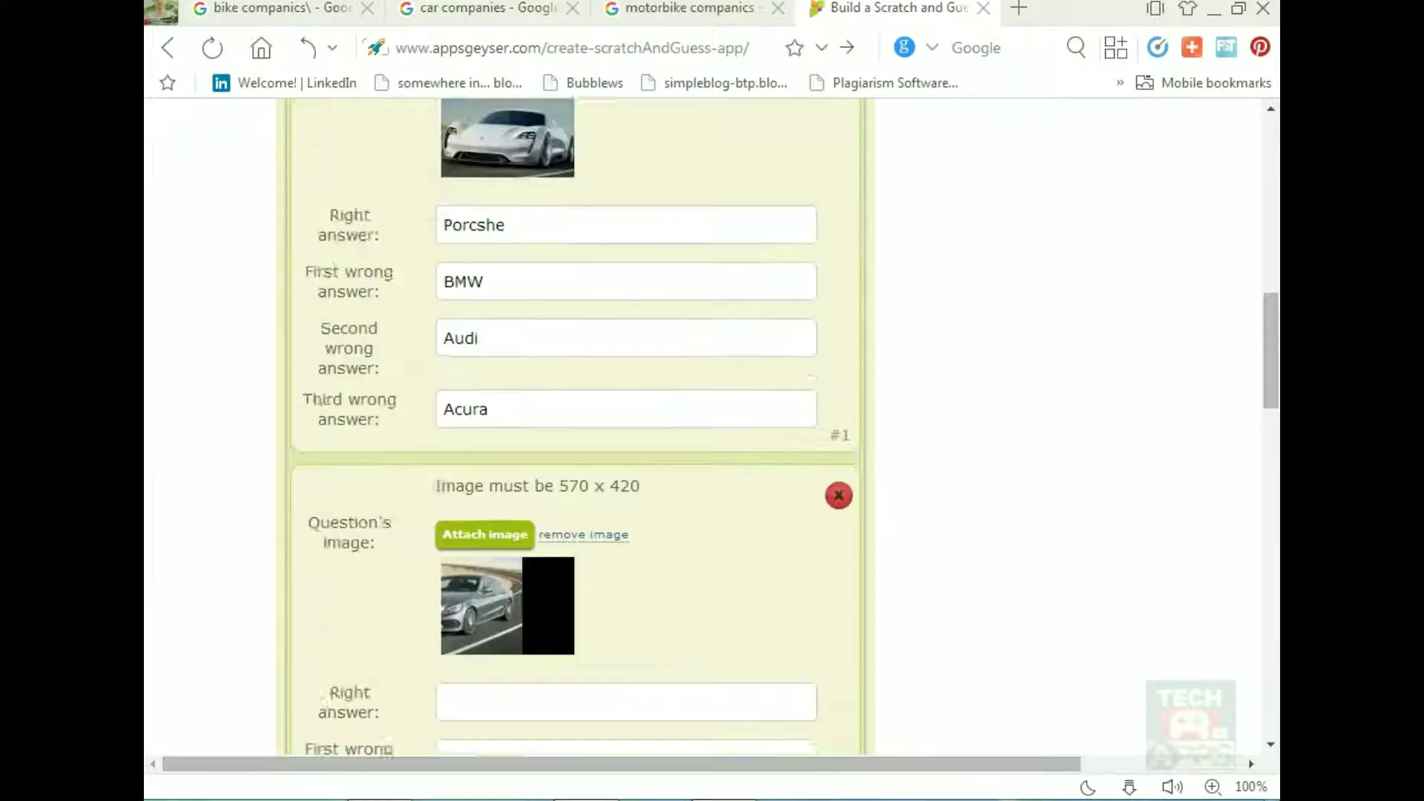
scroll(576, 426, down, 1)
Remove question #2's image and attach the mercedes-benz picture again, cropped around the car.
click(583, 424)
click(485, 425)
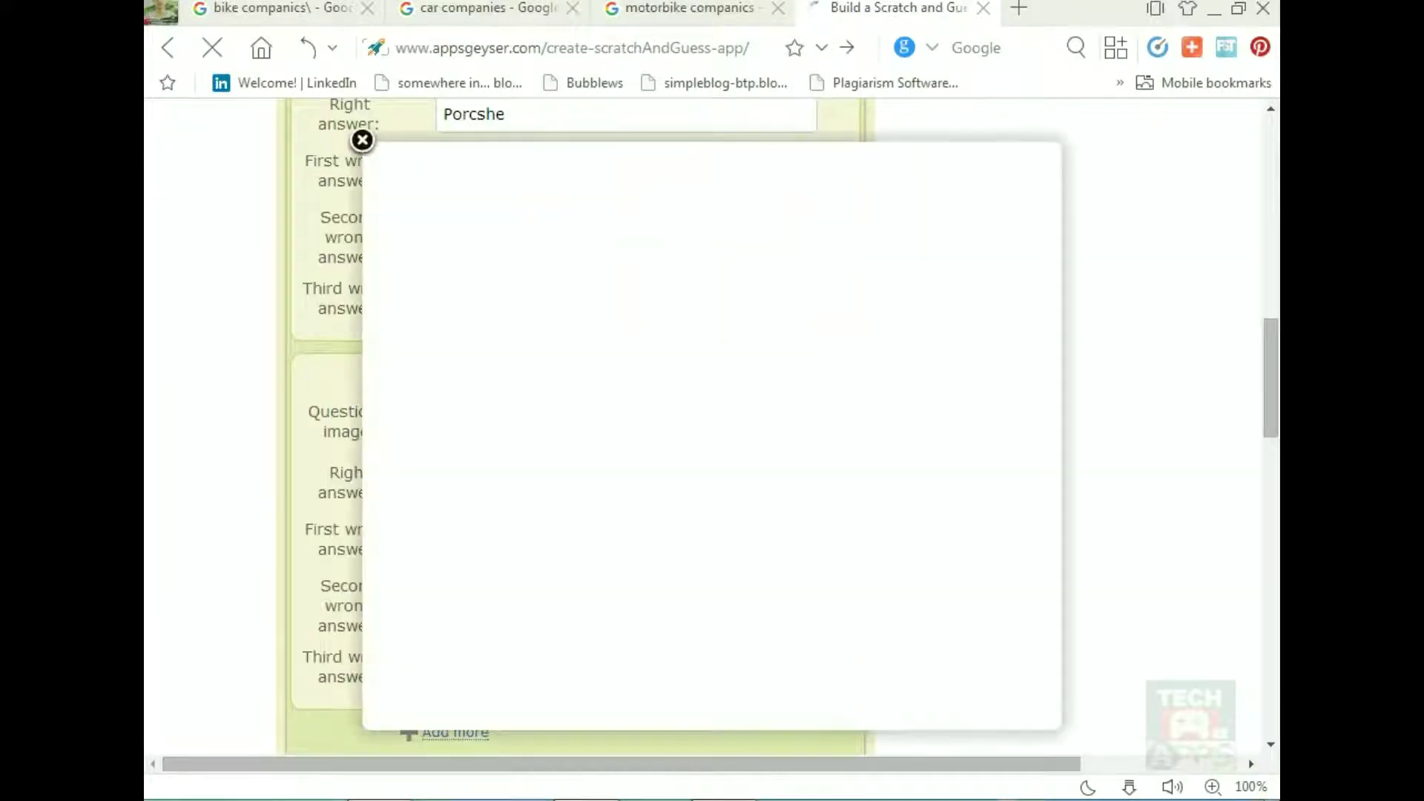
click(467, 225)
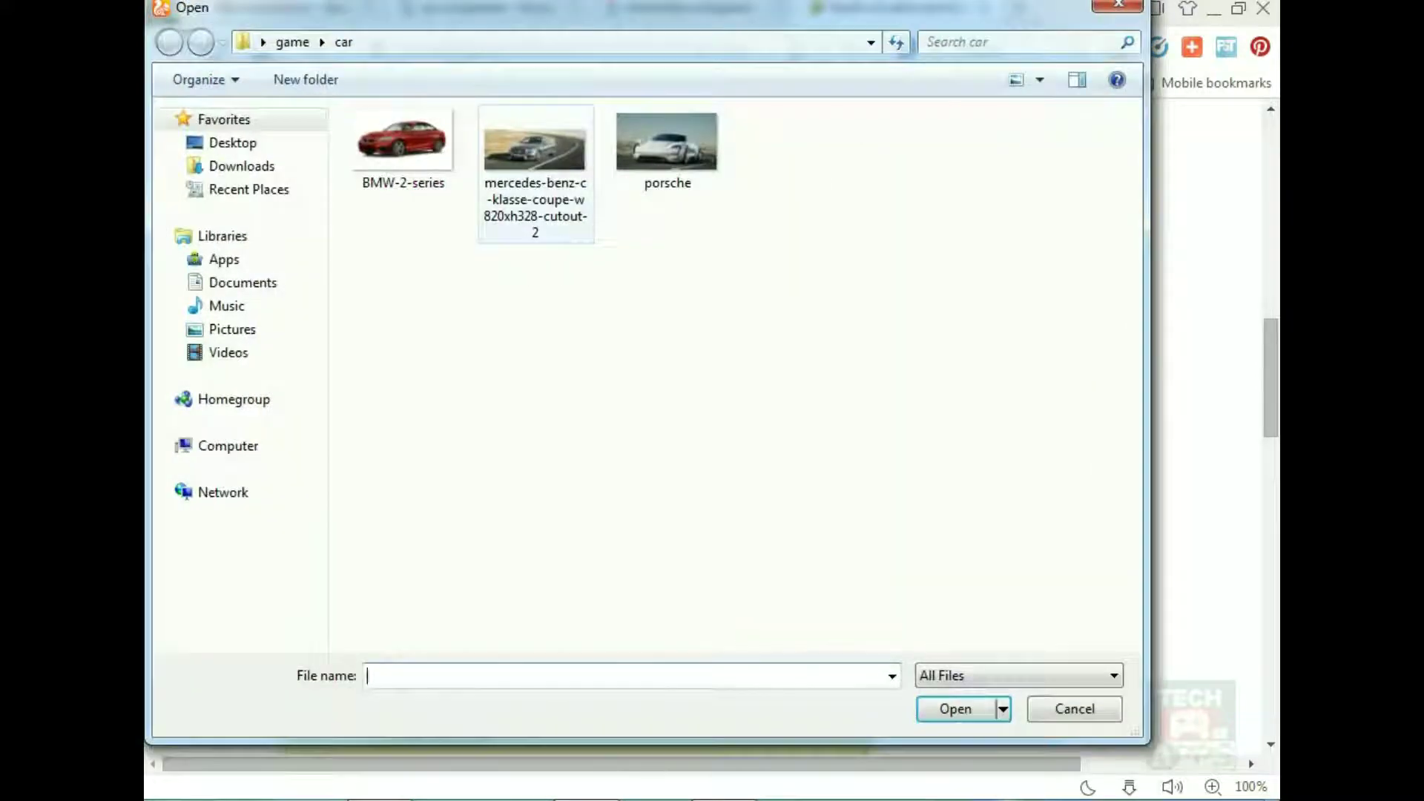
double_click(534, 223)
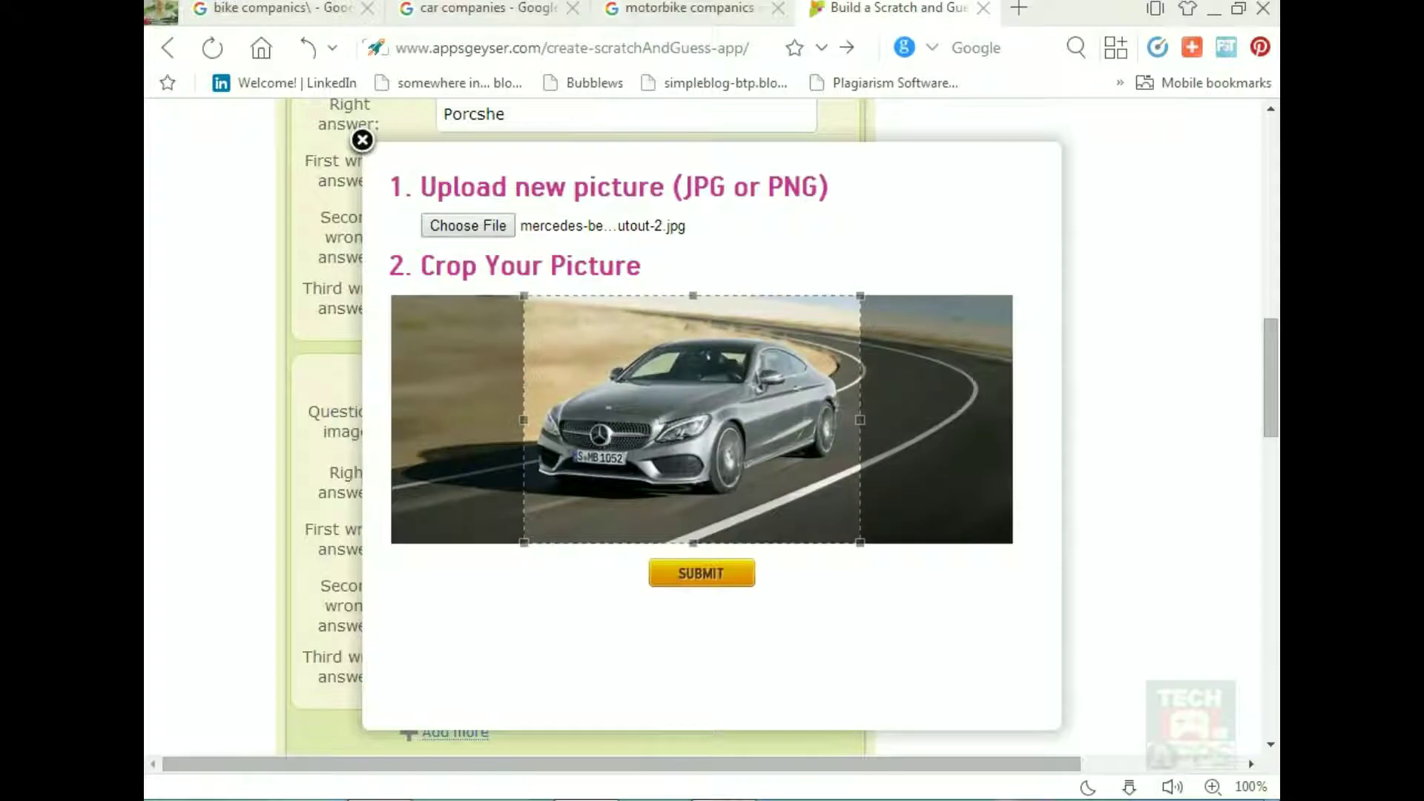
click(701, 573)
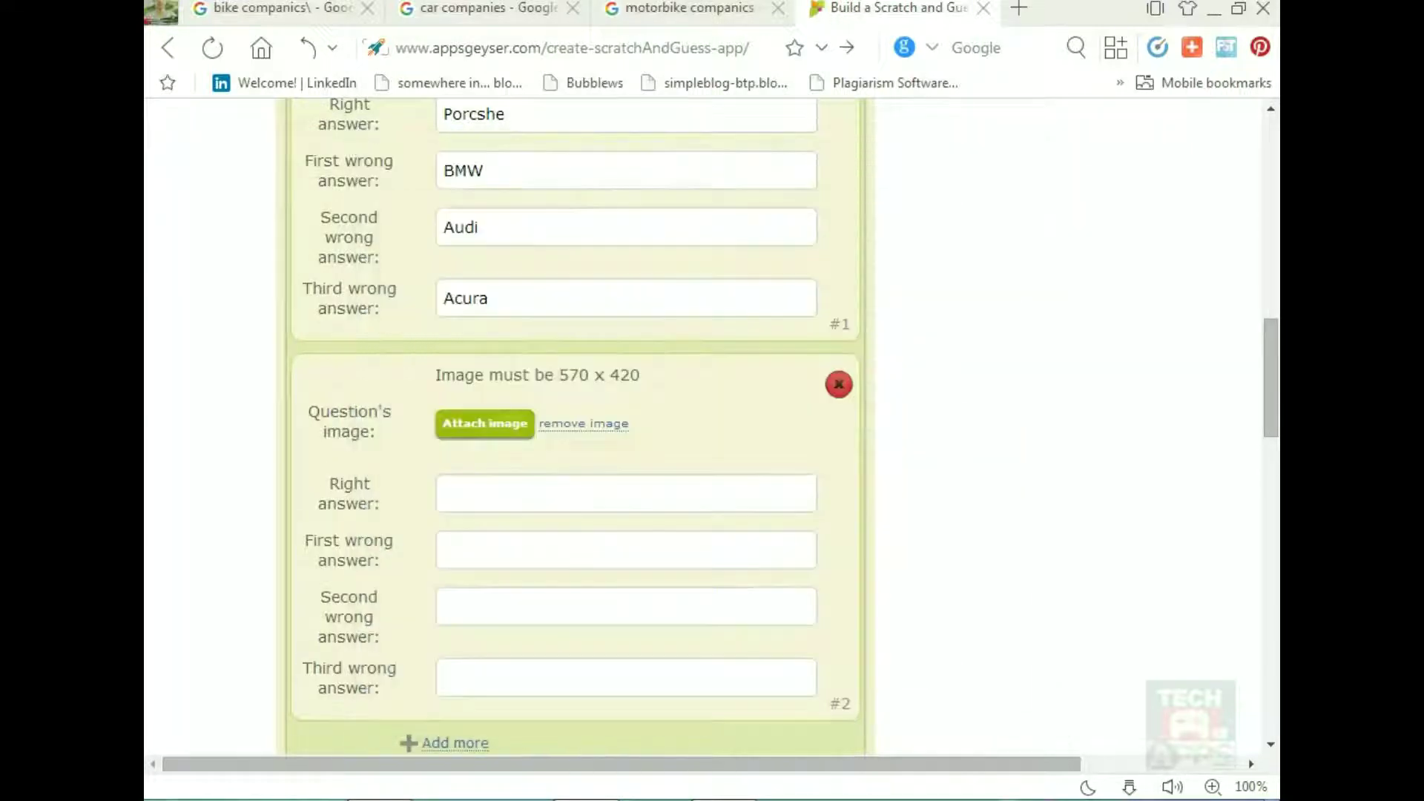
Open the globalcarsbrands.com "All Car Brands List" page from the car companies search results and close the results page.
scroll(626, 480, down, 1)
click(625, 480)
click(486, 8)
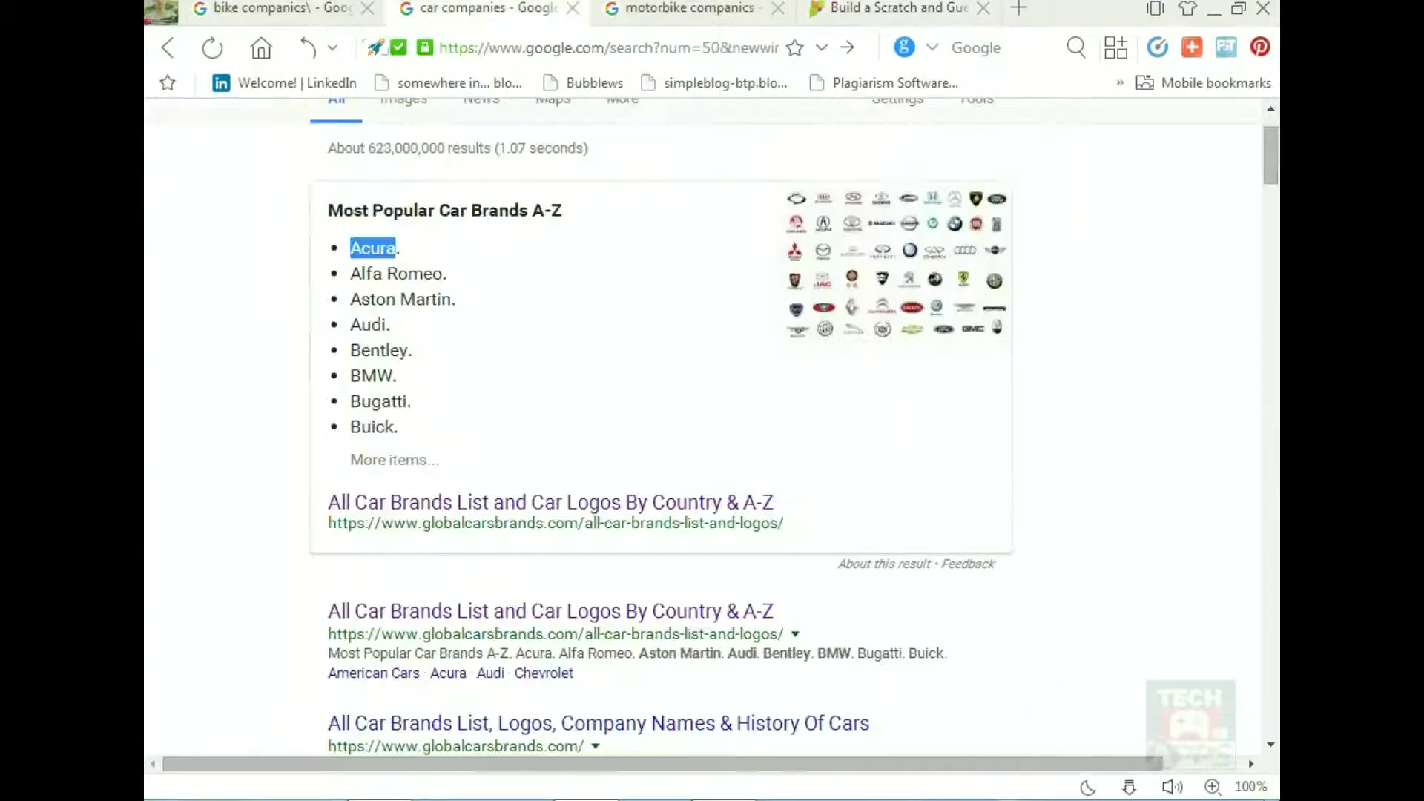
click(474, 499)
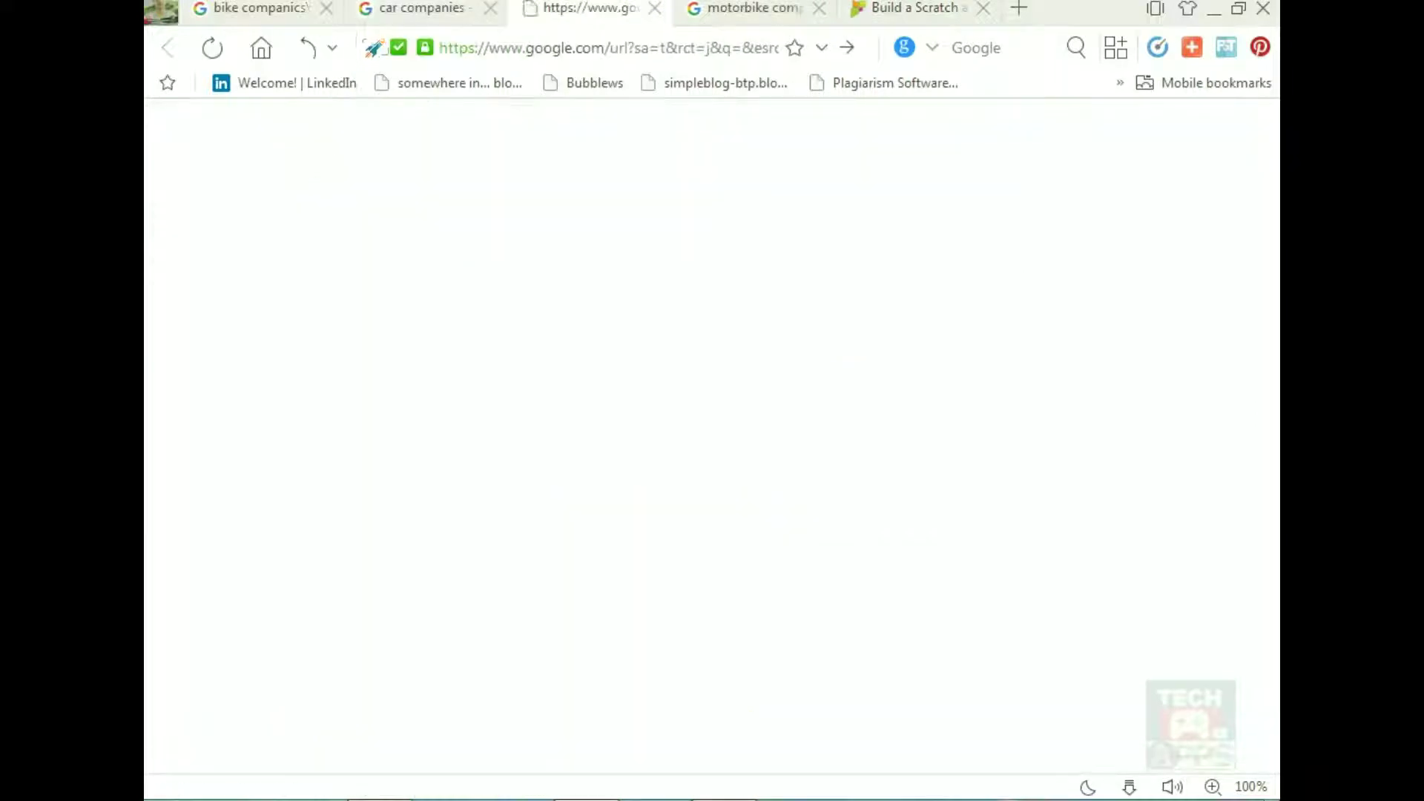
click(490, 7)
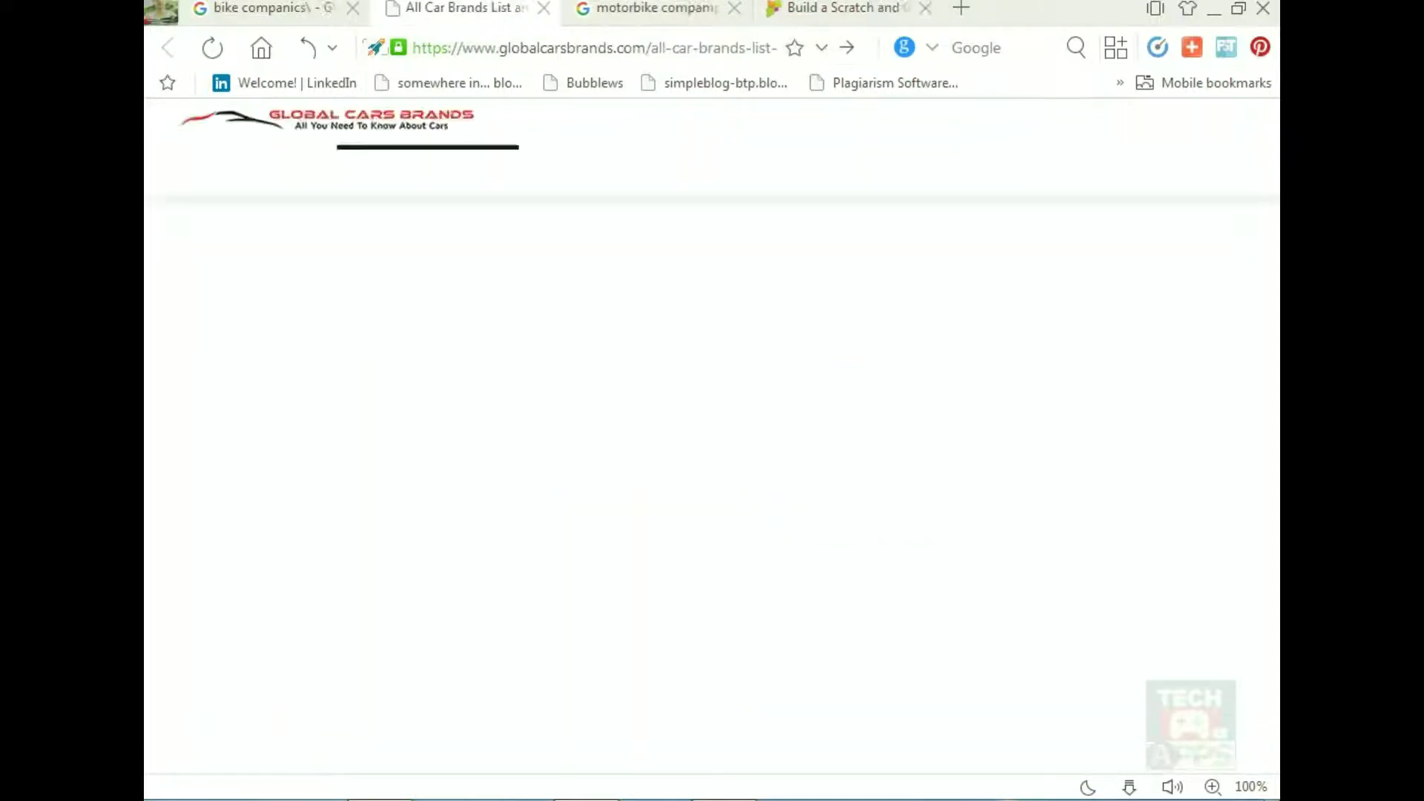
Copy "Mercedes-Benz" from the car brands list into question #2's right answer.
scroll(542, 475, down, 3)
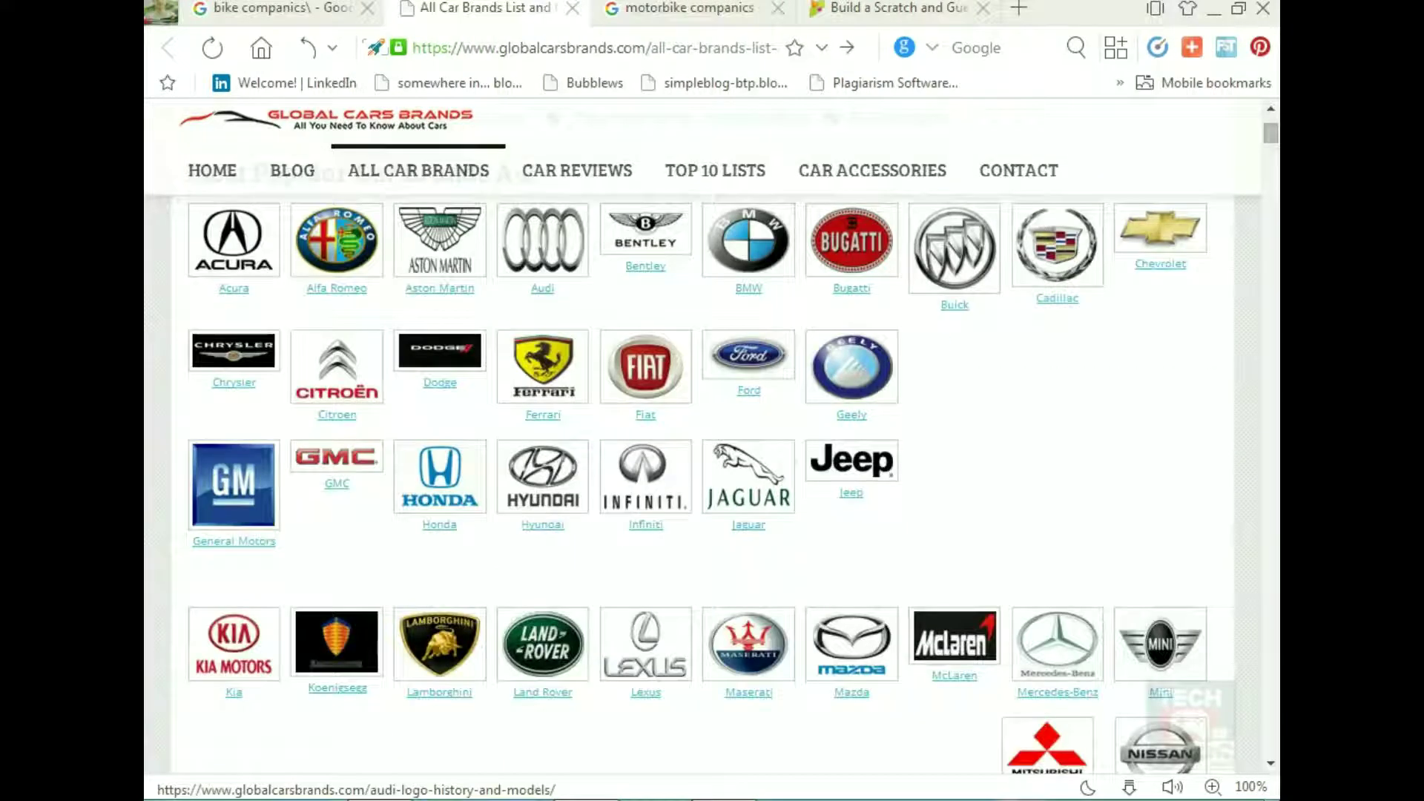
scroll(542, 475, down, 3)
scroll(697, 482, down, 2)
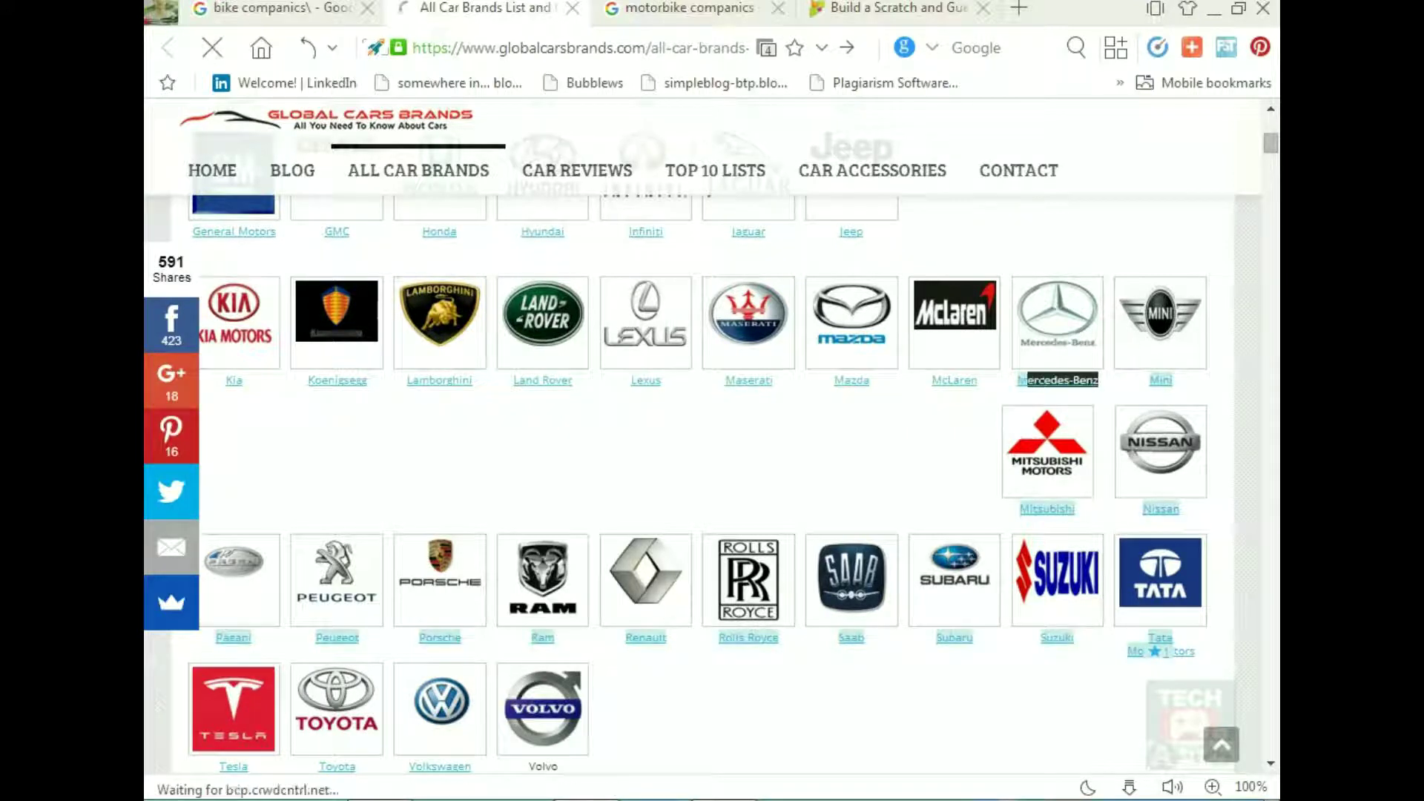
key(ctrl+Tab)
key(ctrl+Tab)
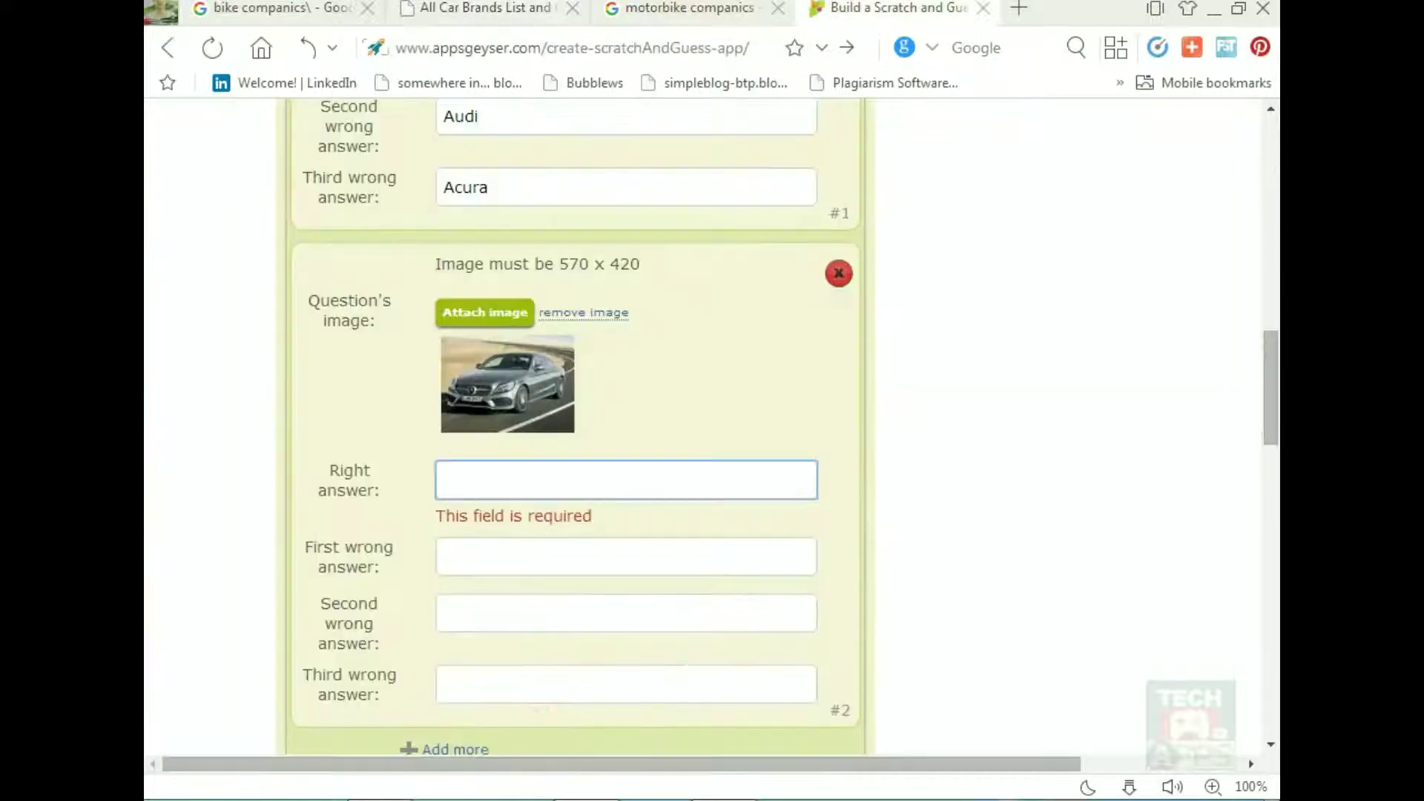
text(Mercedes-Benz)
key(Tab)
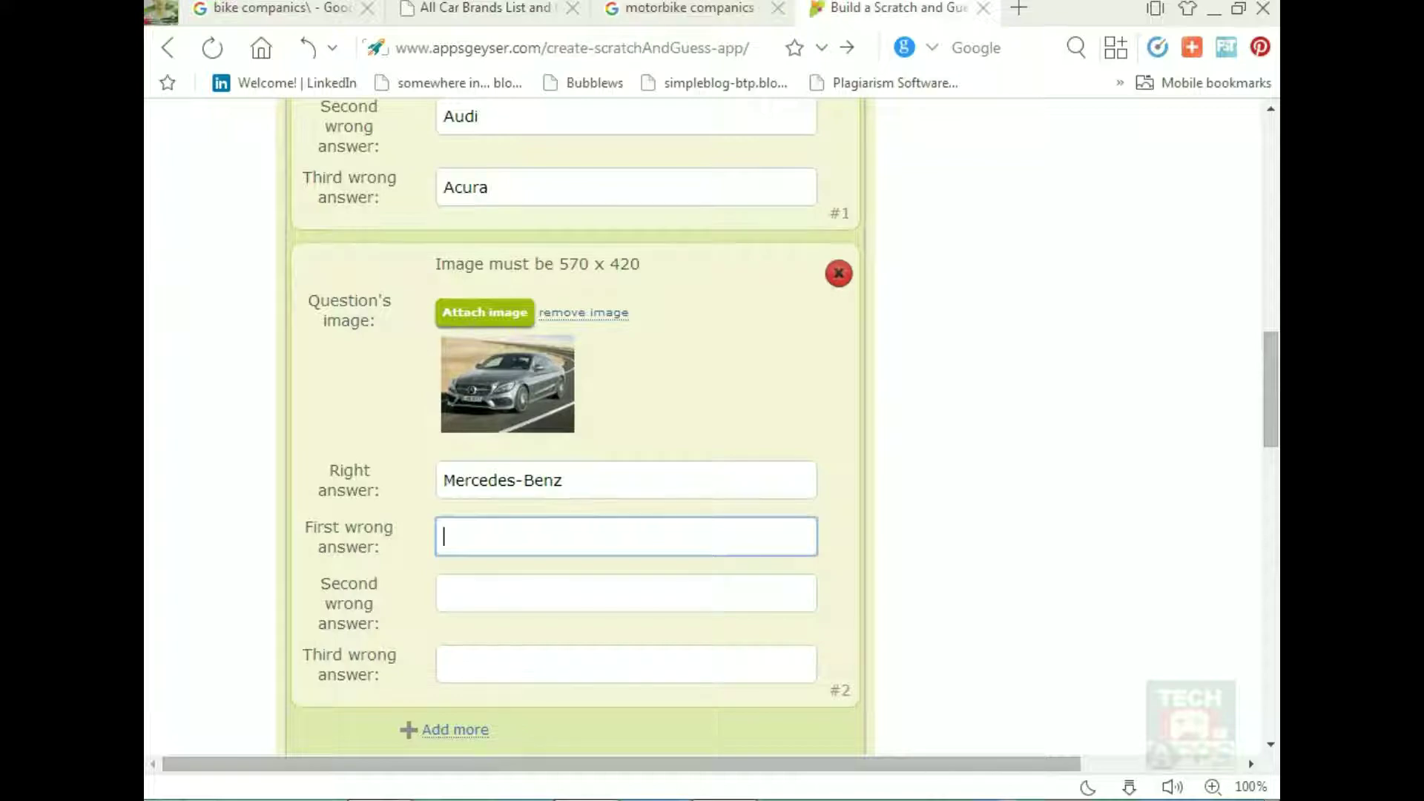
Copy "Lexus" from the car brands list into question #2's first wrong answer.
key(ctrl+shift+Tab)
key(ctrl+shift+Tab)
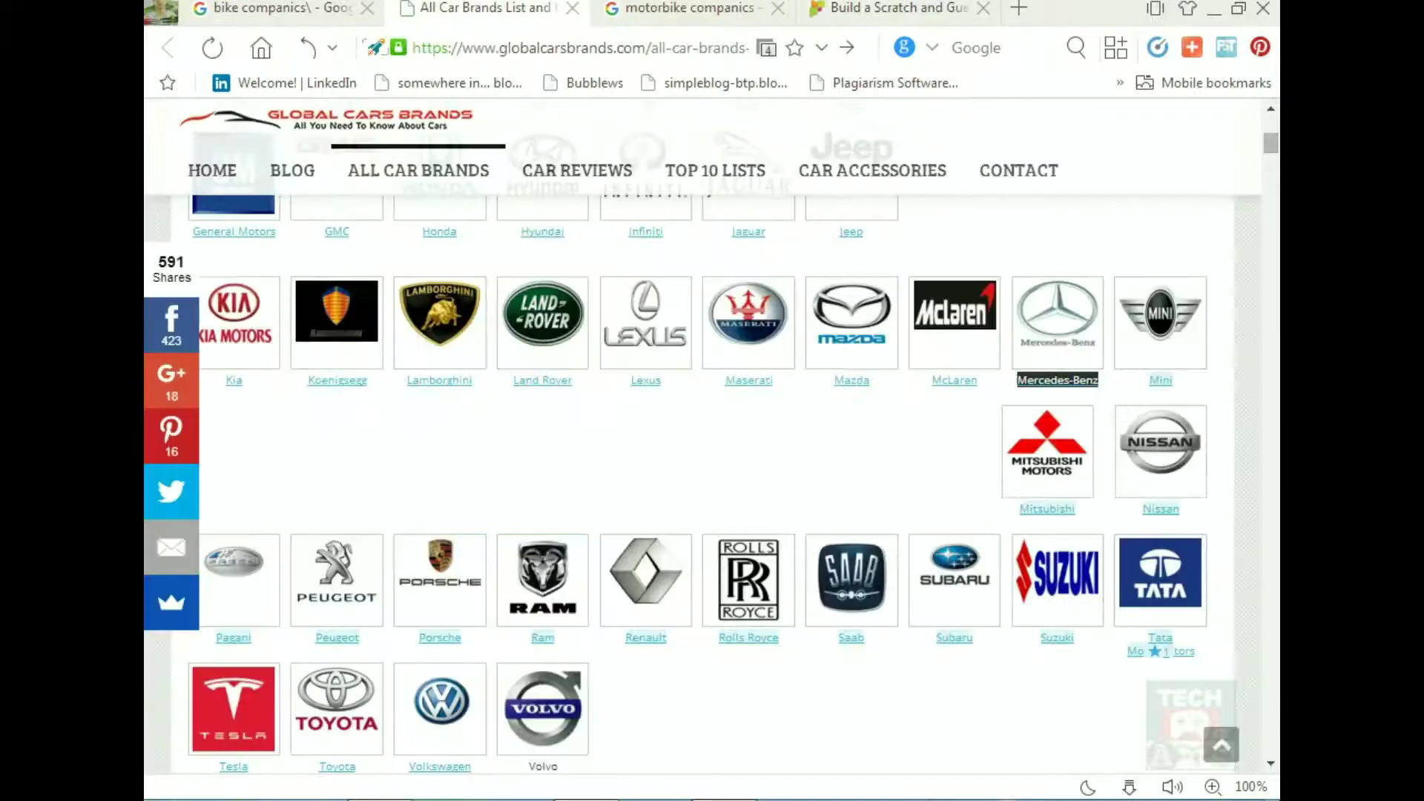
double_click(632, 379)
key(ctrl+c)
key(ctrl+Tab)
key(ctrl+Tab)
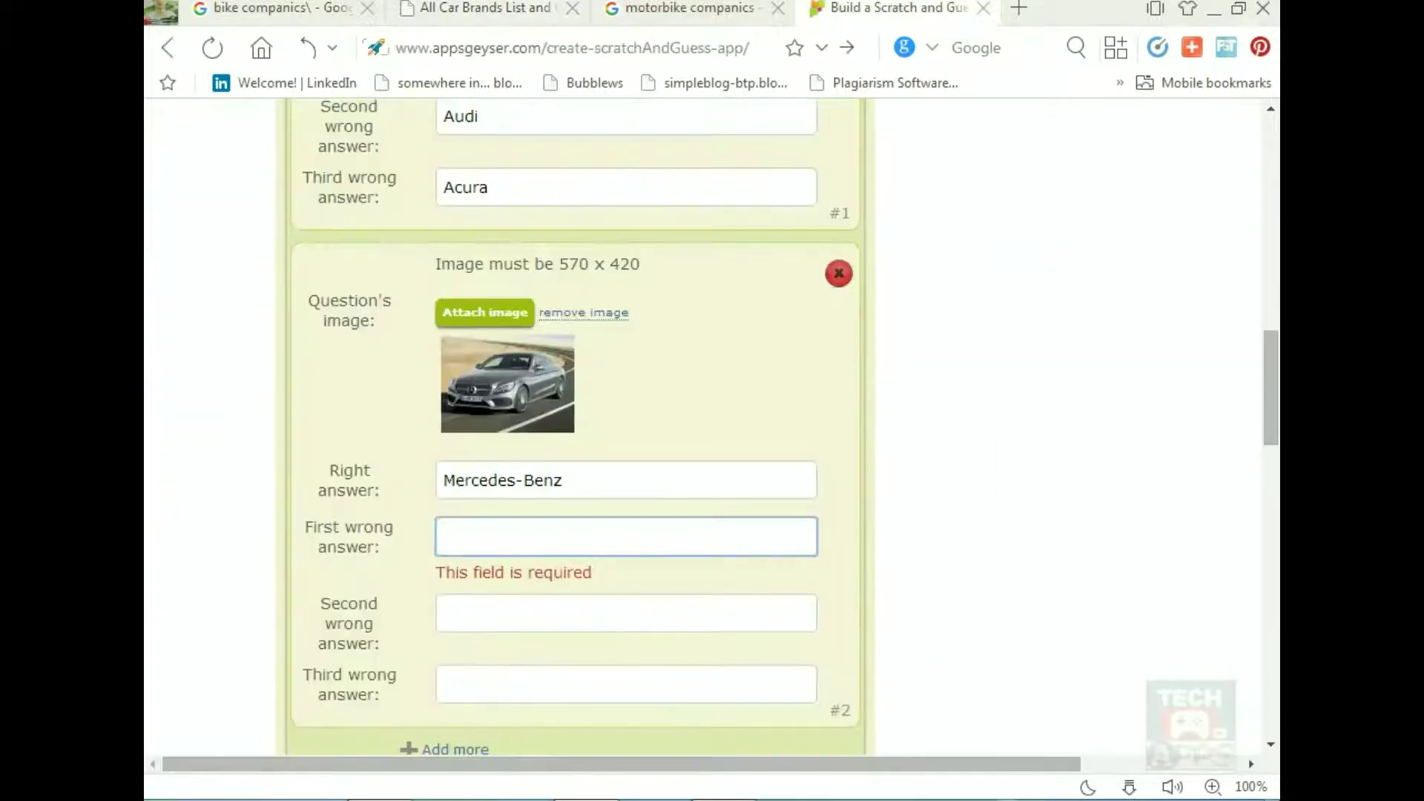
key(ctrl+v)
Copy "GMC" from the car brands list into question #2's second wrong answer.
key(ctrl+shift+Tab)
key(ctrl+shift+Tab)
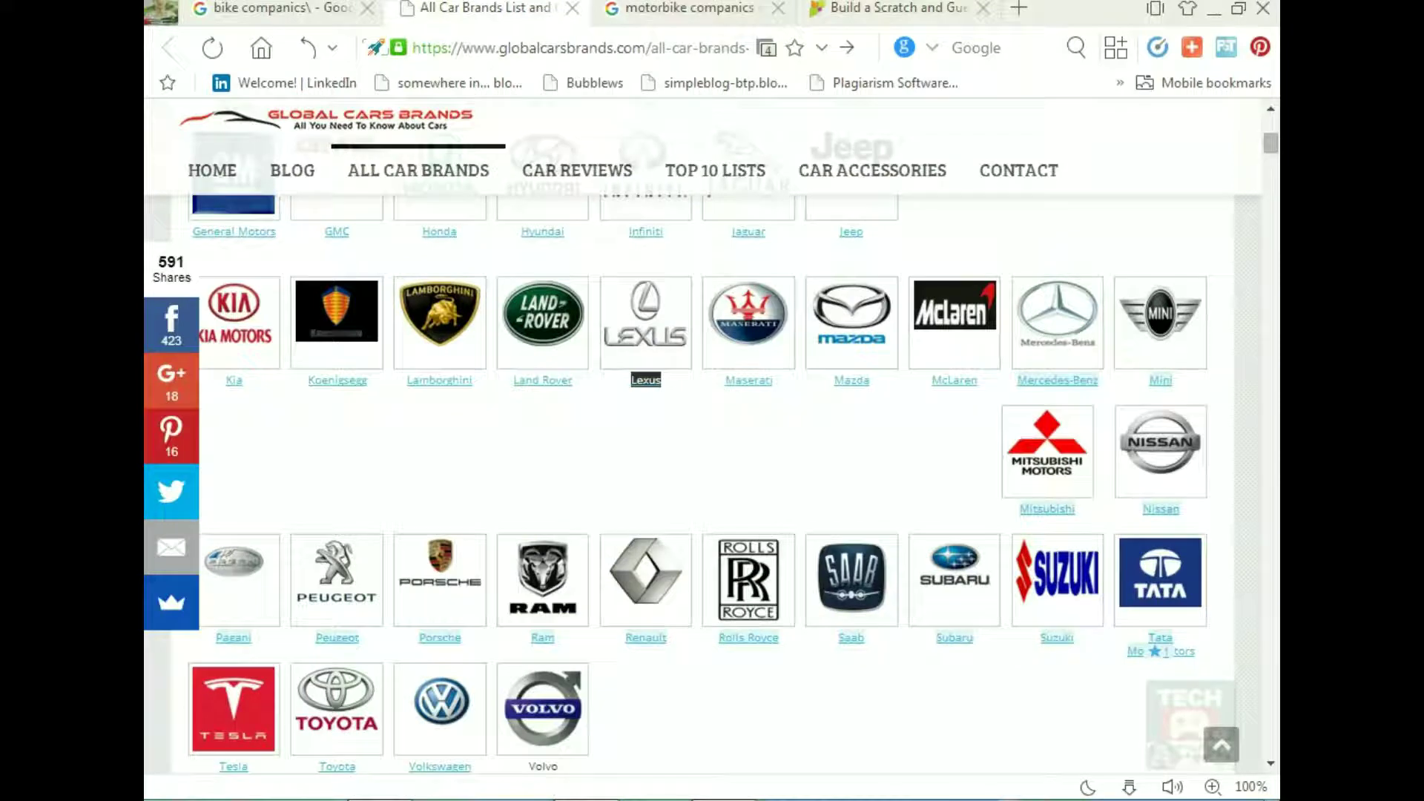
scroll(712, 445, up, 4)
drag(324, 565, 351, 565)
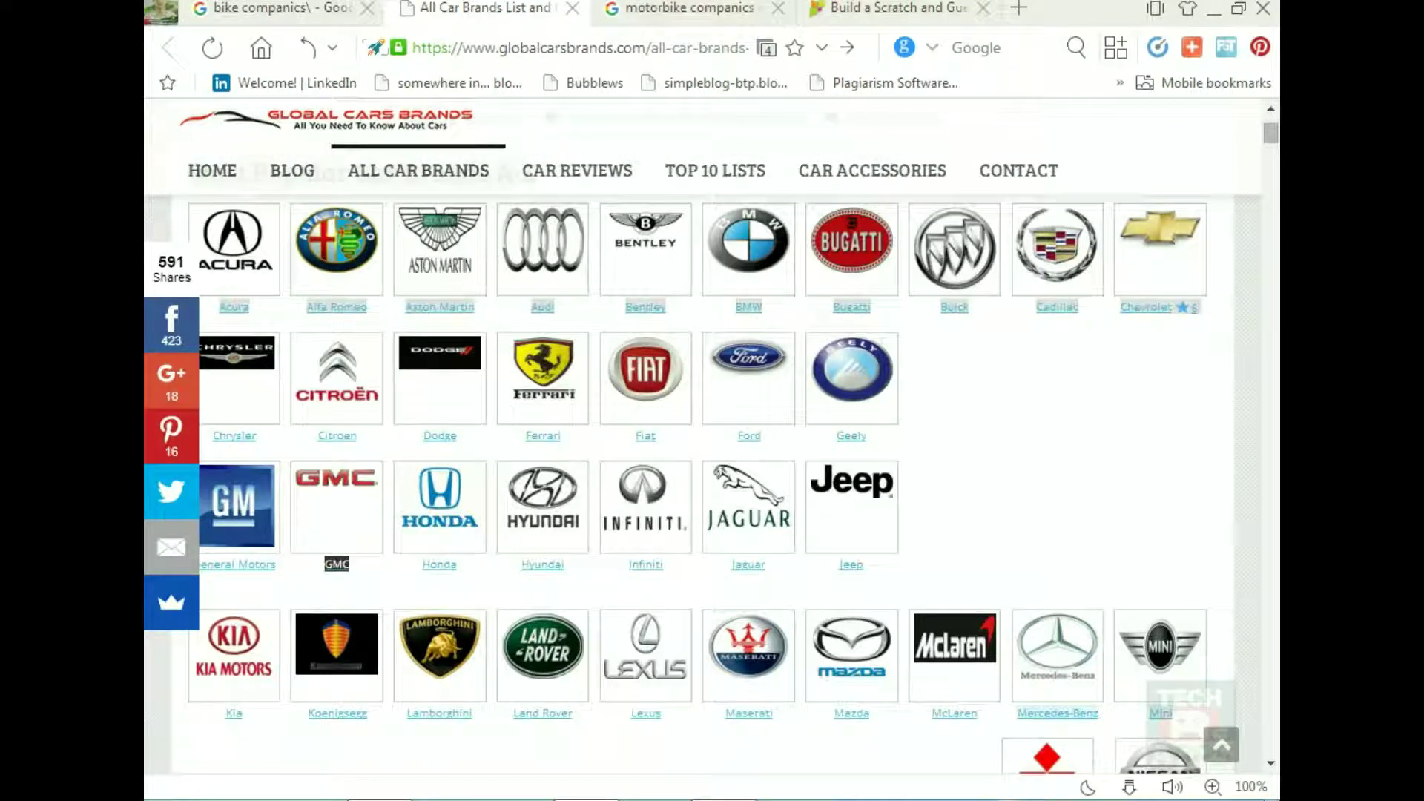
key(ctrl+c)
key(ctrl+Tab)
key(ctrl+Tab)
key(Tab)
Copy the Chevrolet entry from the car brands list into question #2's third wrong answer.
key(ctrl+shift+Tab)
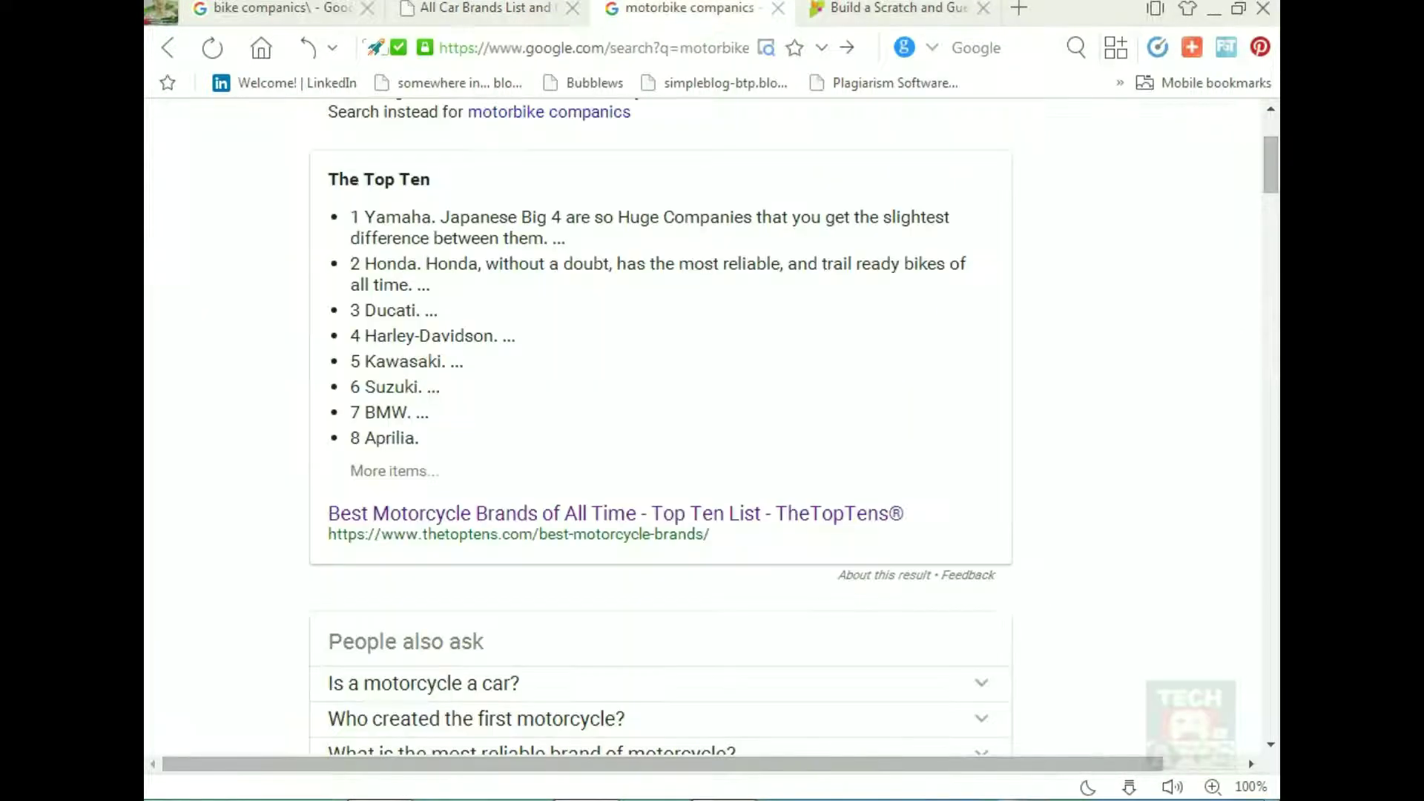
key(ctrl+shift+Tab)
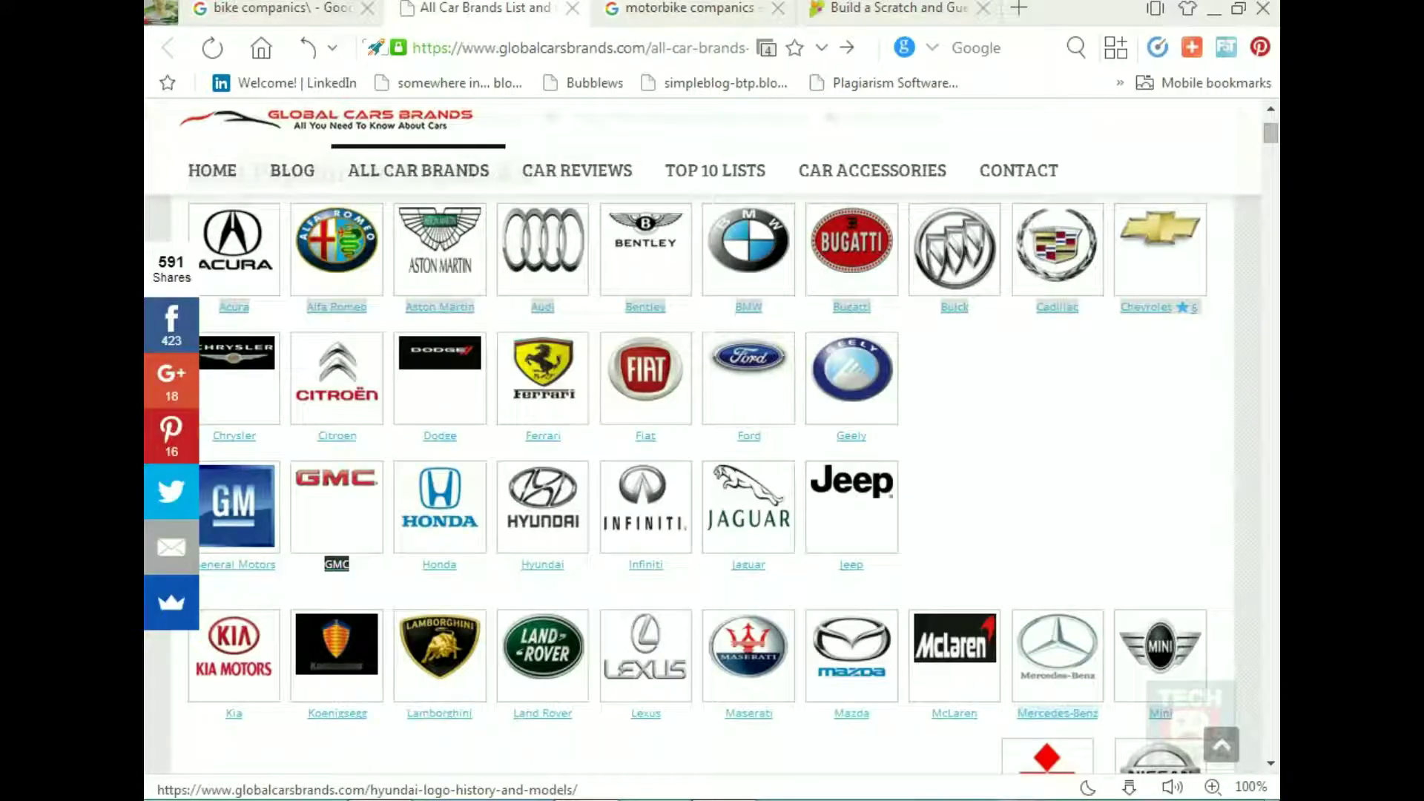
scroll(711, 445, up, 2)
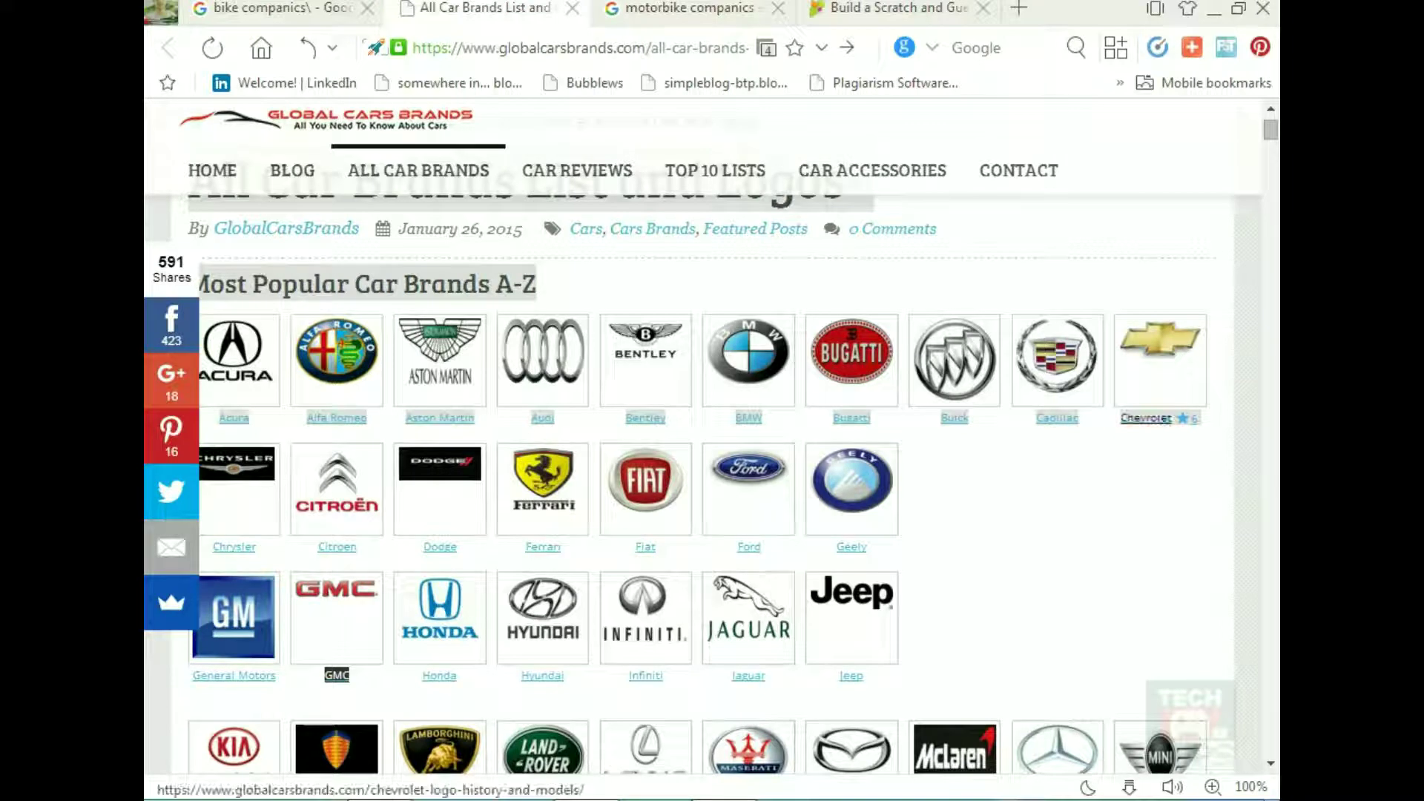
drag(1117, 418, 1172, 419)
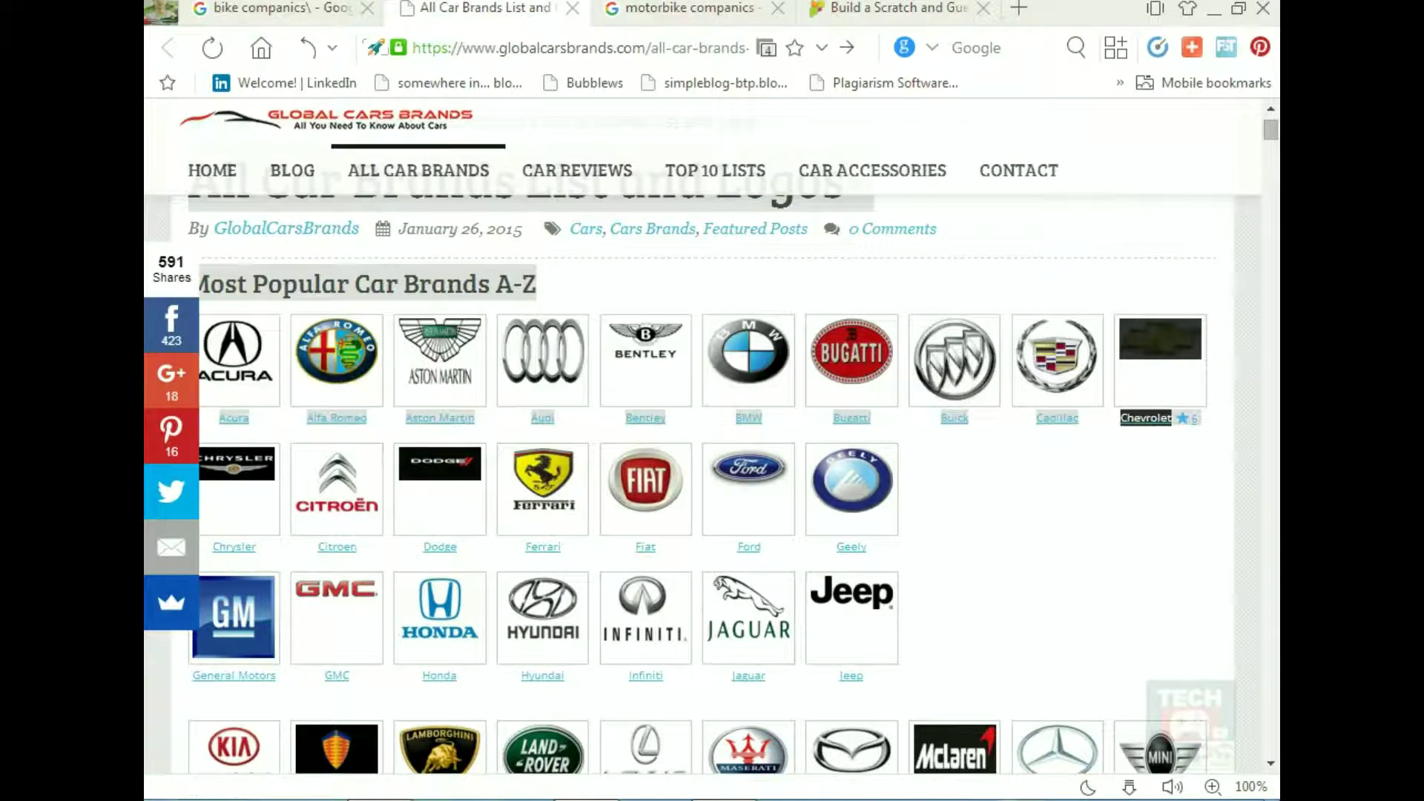
key(ctrl+Tab)
key(Tab)
key(ctrl+v)
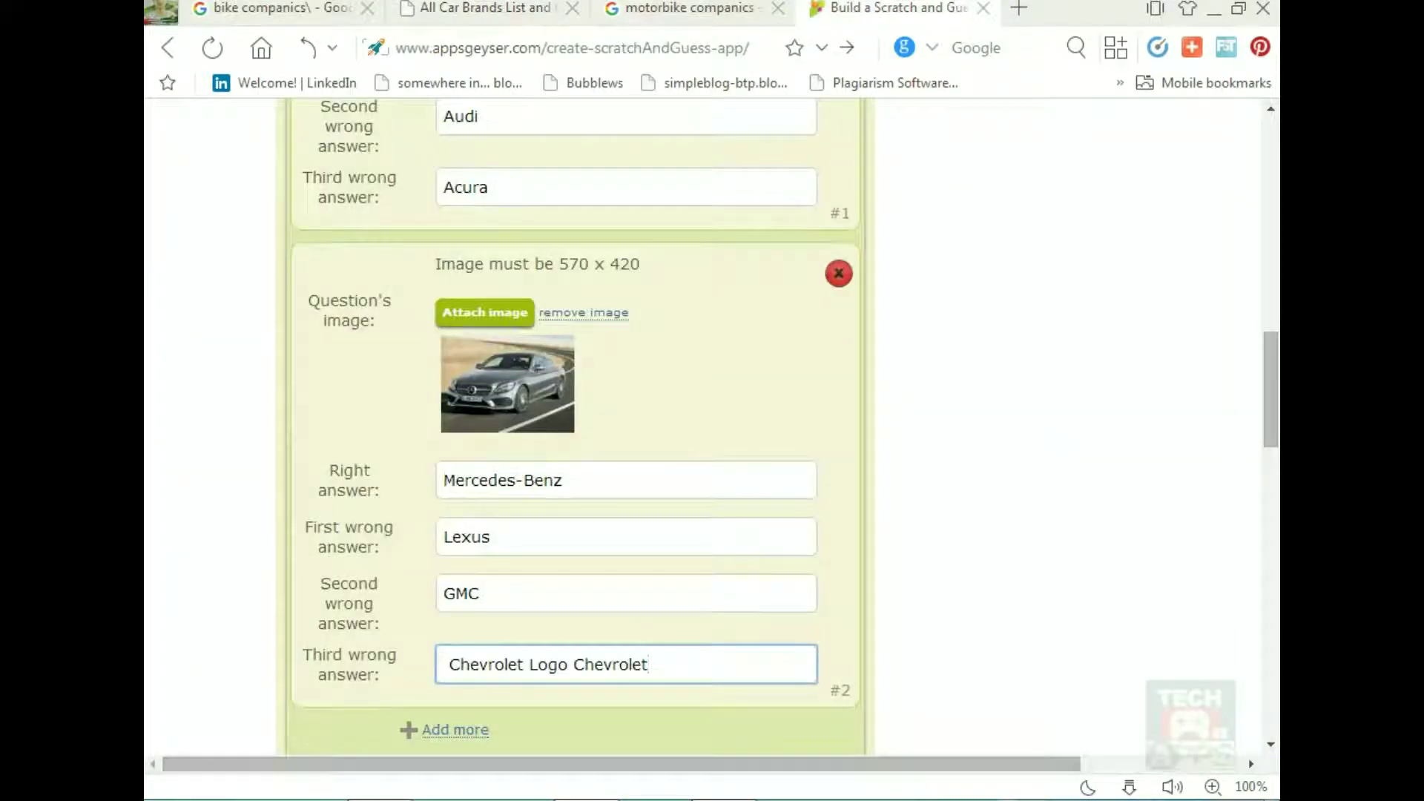
Trim the extra pasted text from question #2's third wrong answer, leaving only "Chevrolet".
key(shift+Left)
key(shift+Left)
key(shift+Left)
key(shift+Left)
key(shift+Left)
key(shift+Left)
key(shift+Left)
key(shift+Left)
key(BackSpace)
key(F12)
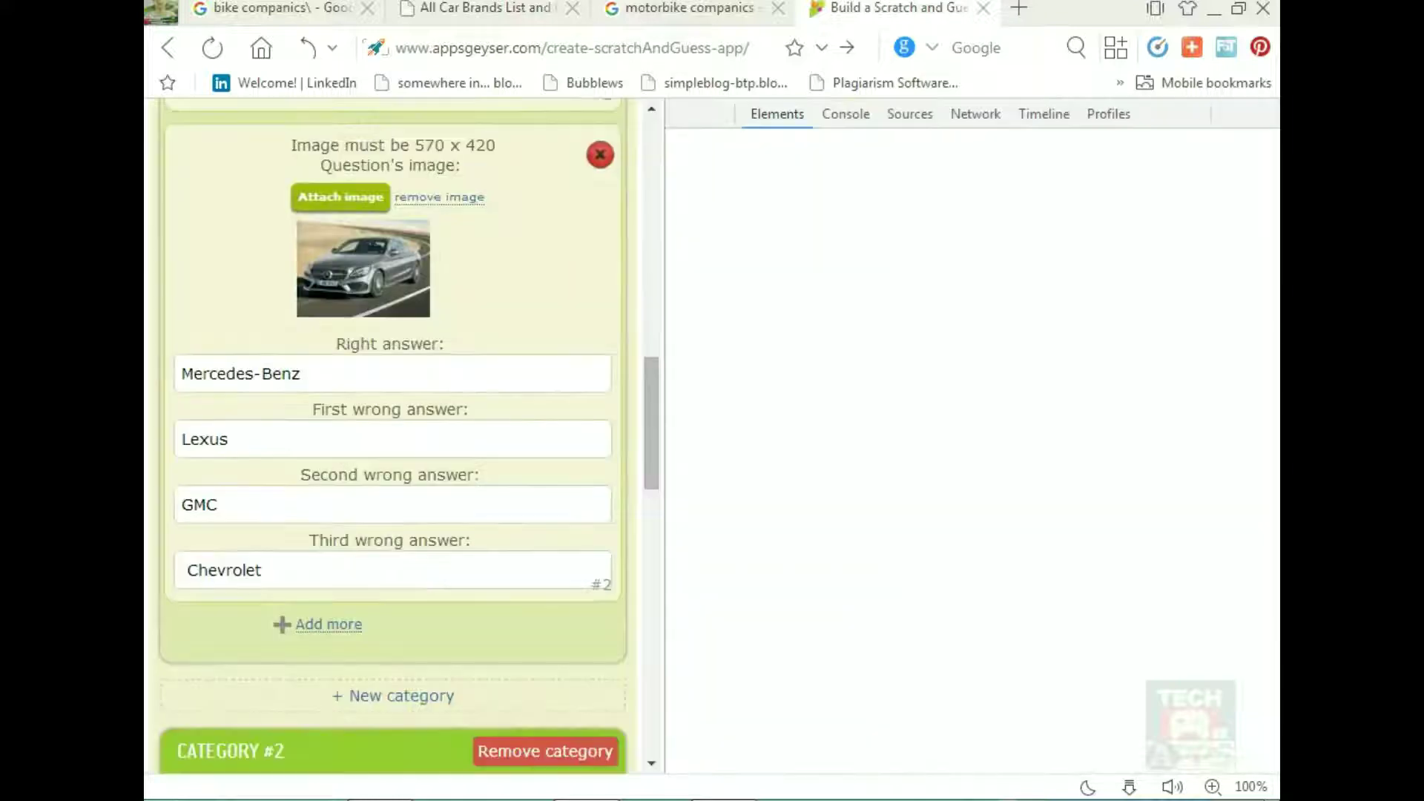
key(F12)
Add a third question to category #1.
scroll(576, 430, down, 6)
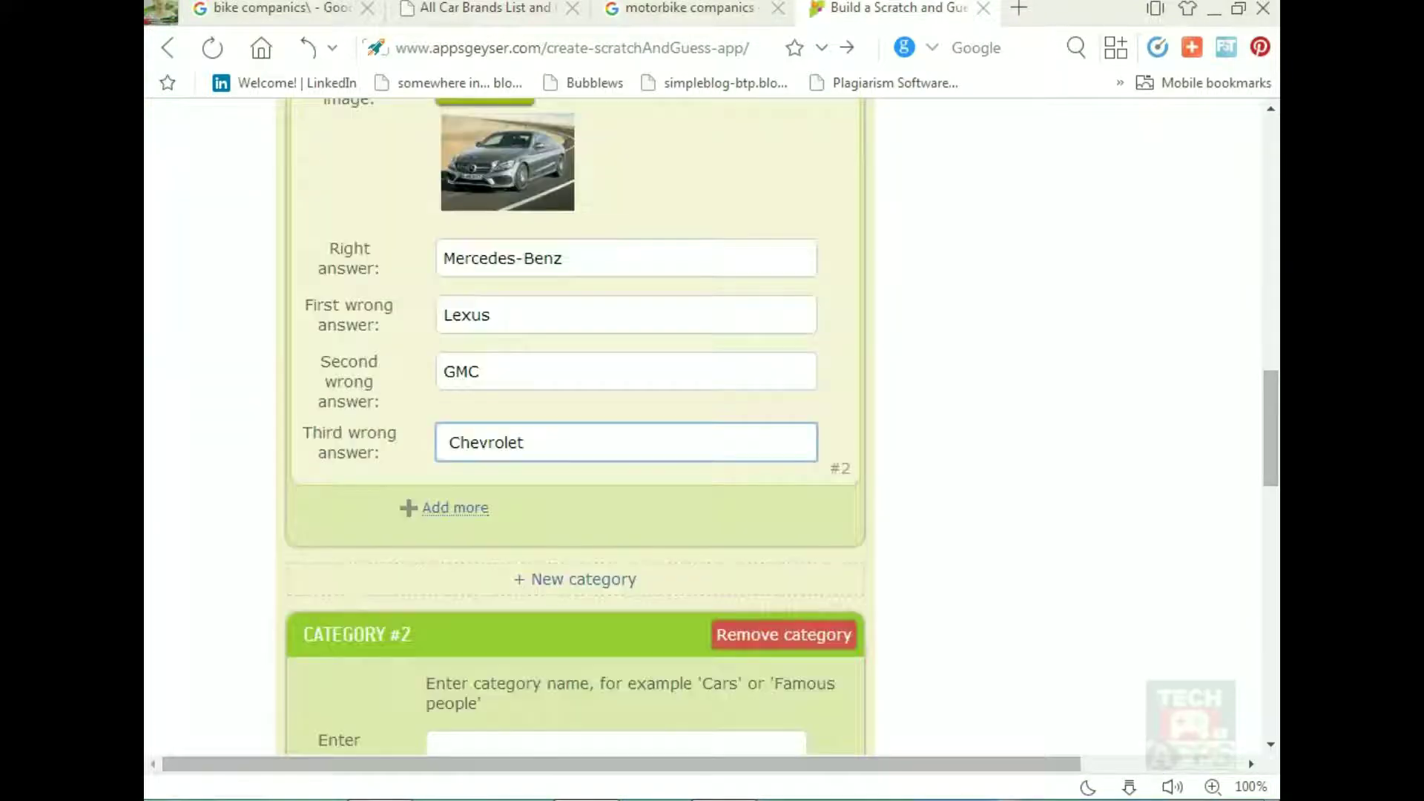
scroll(576, 430, up, 13)
scroll(576, 430, down, 10)
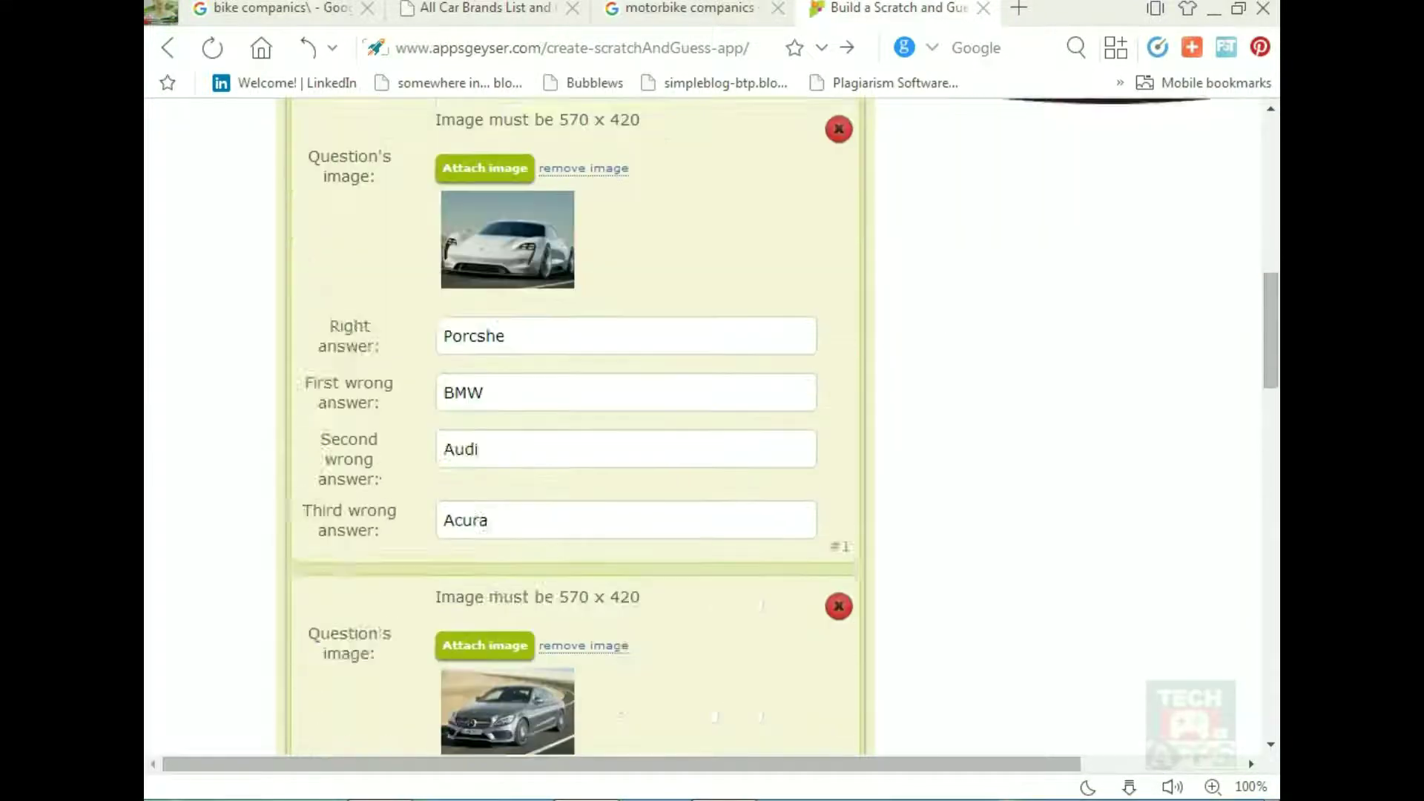
scroll(576, 430, down, 2)
click(455, 287)
scroll(577, 430, down, 2)
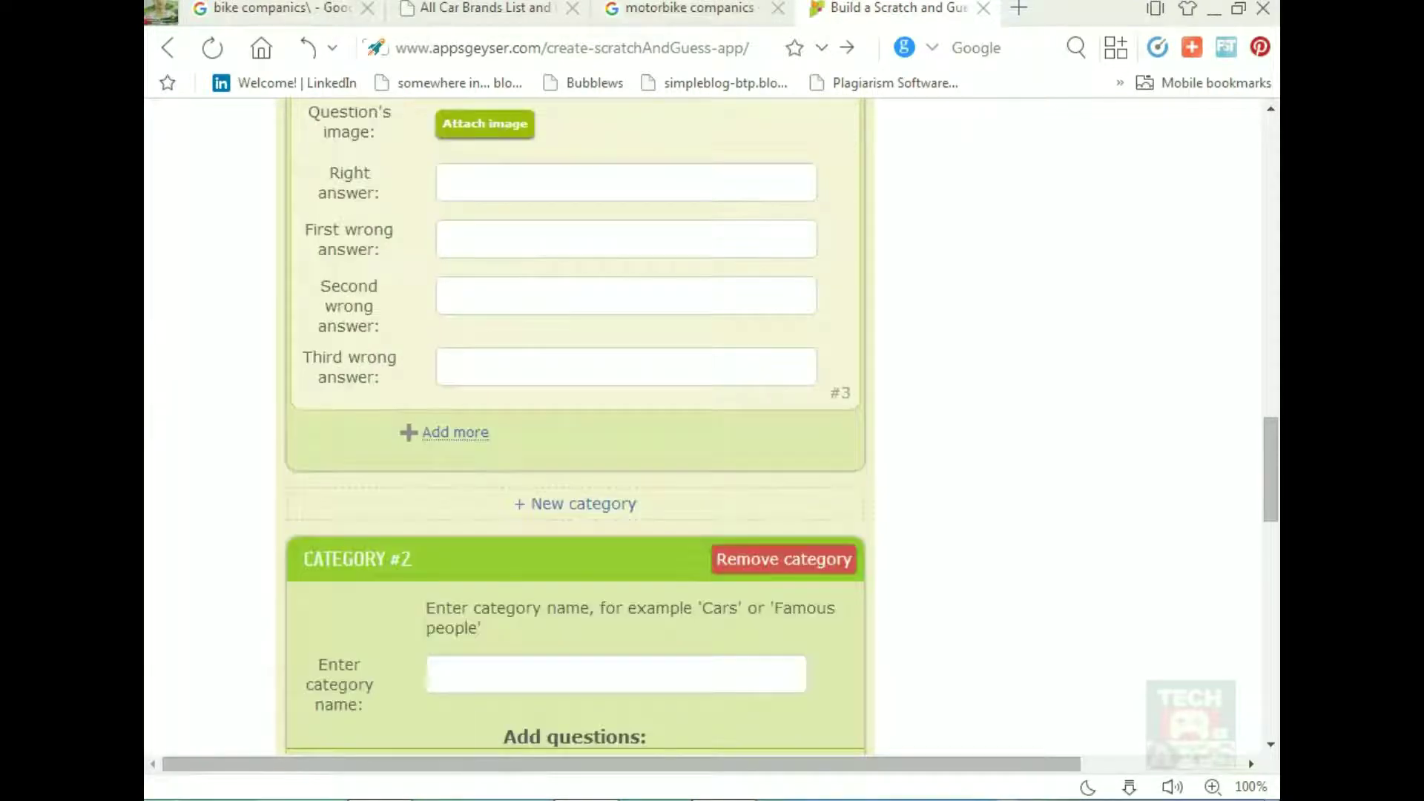
Attach the BMW-2-series picture from the car folder to question #3, cropped around the red car.
scroll(577, 430, up, 1)
click(484, 235)
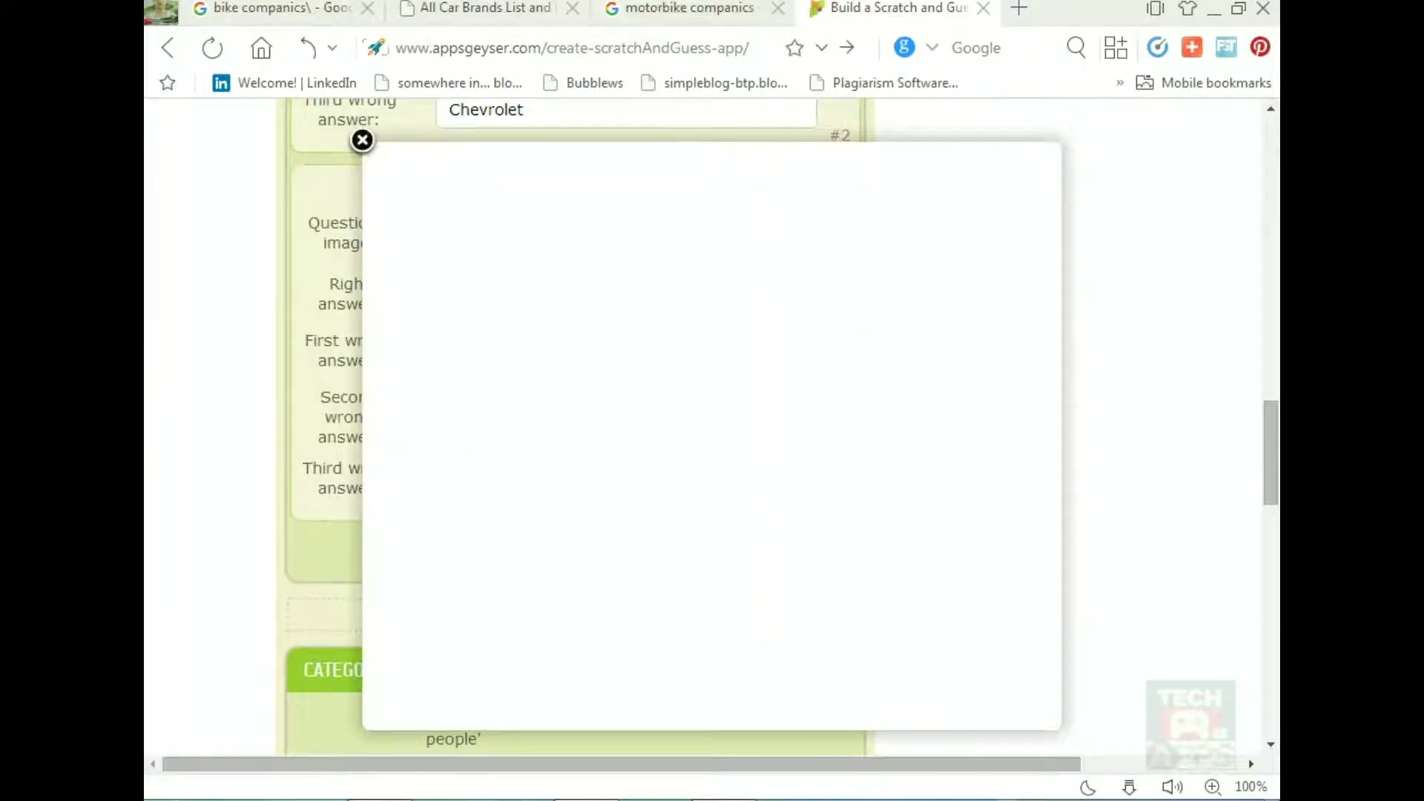
click(467, 226)
click(404, 150)
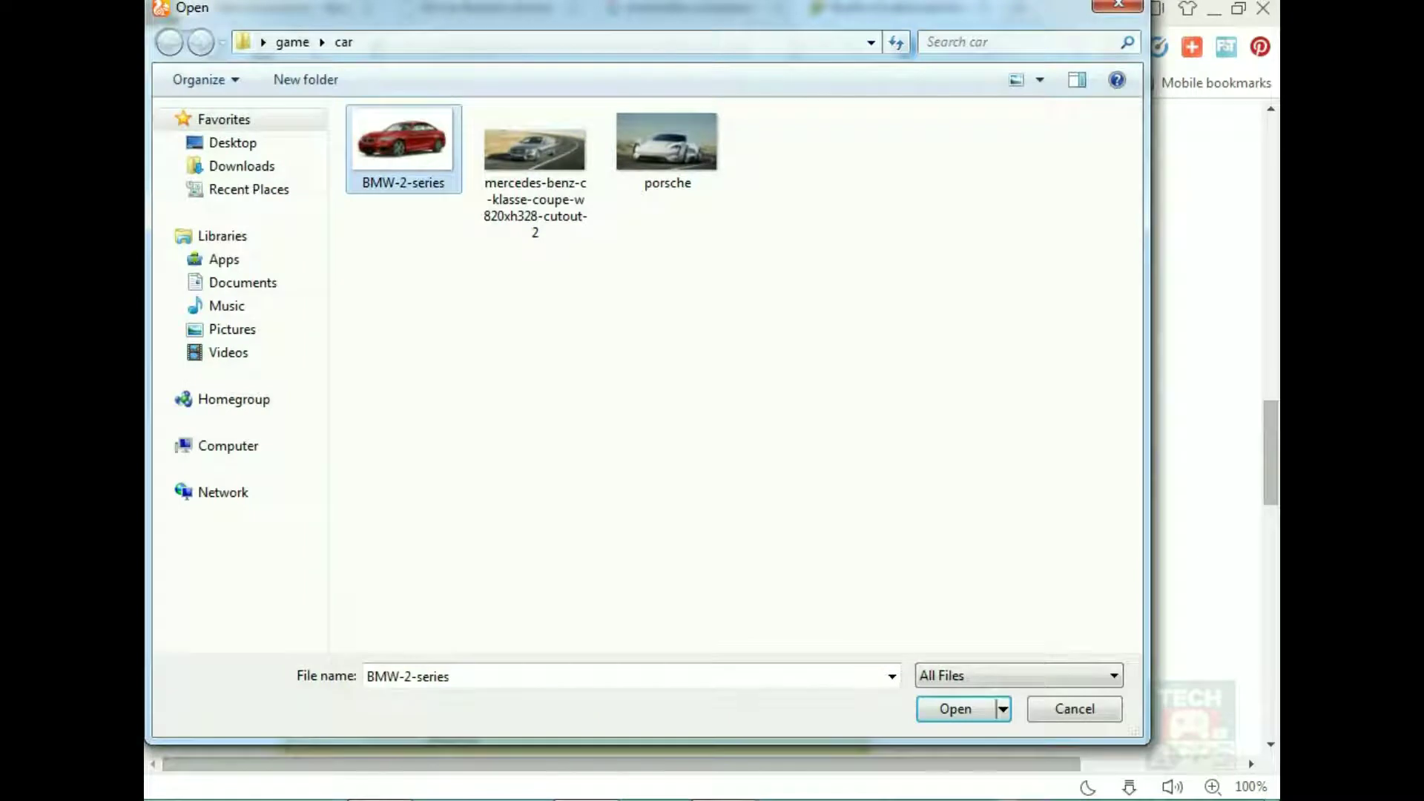
click(956, 709)
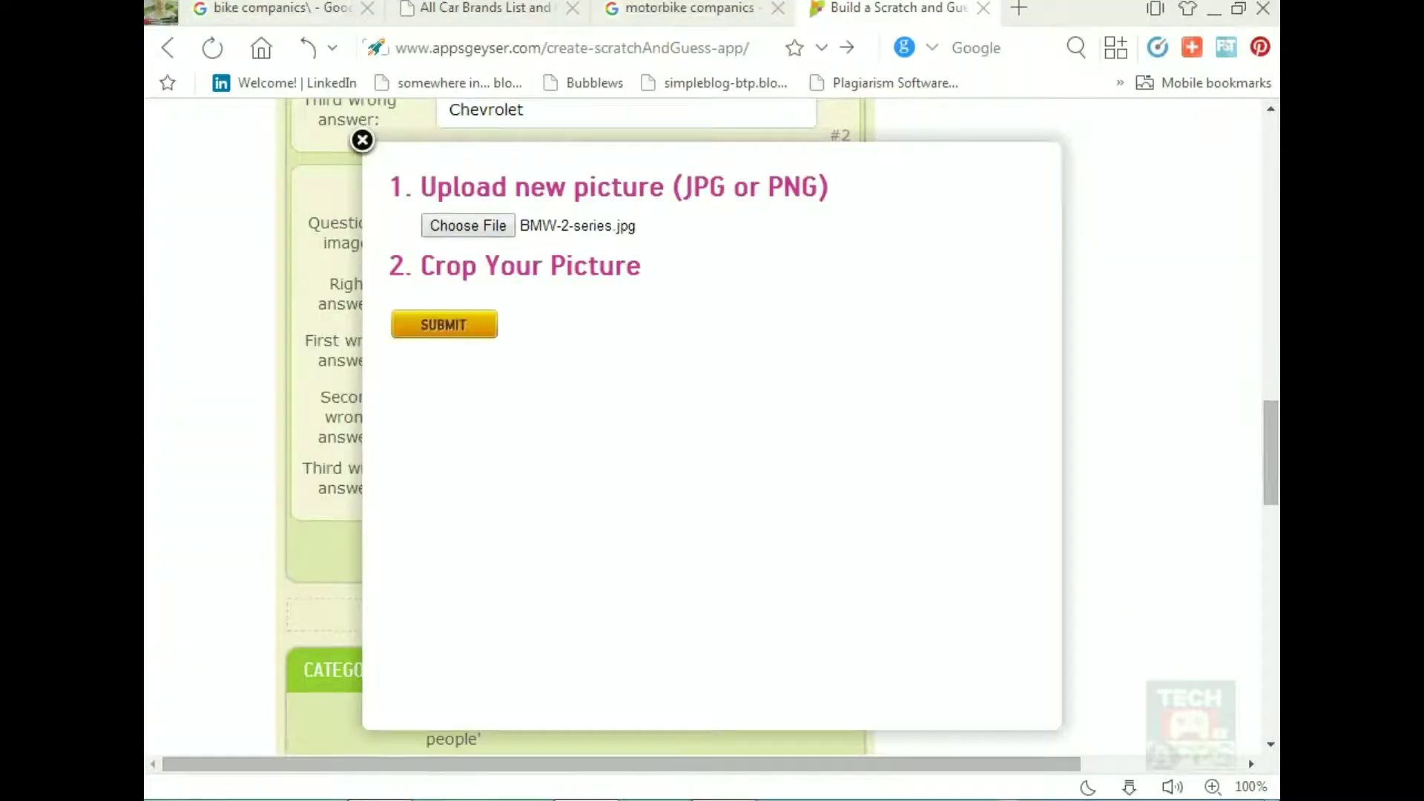
drag(631, 473, 670, 472)
click(680, 677)
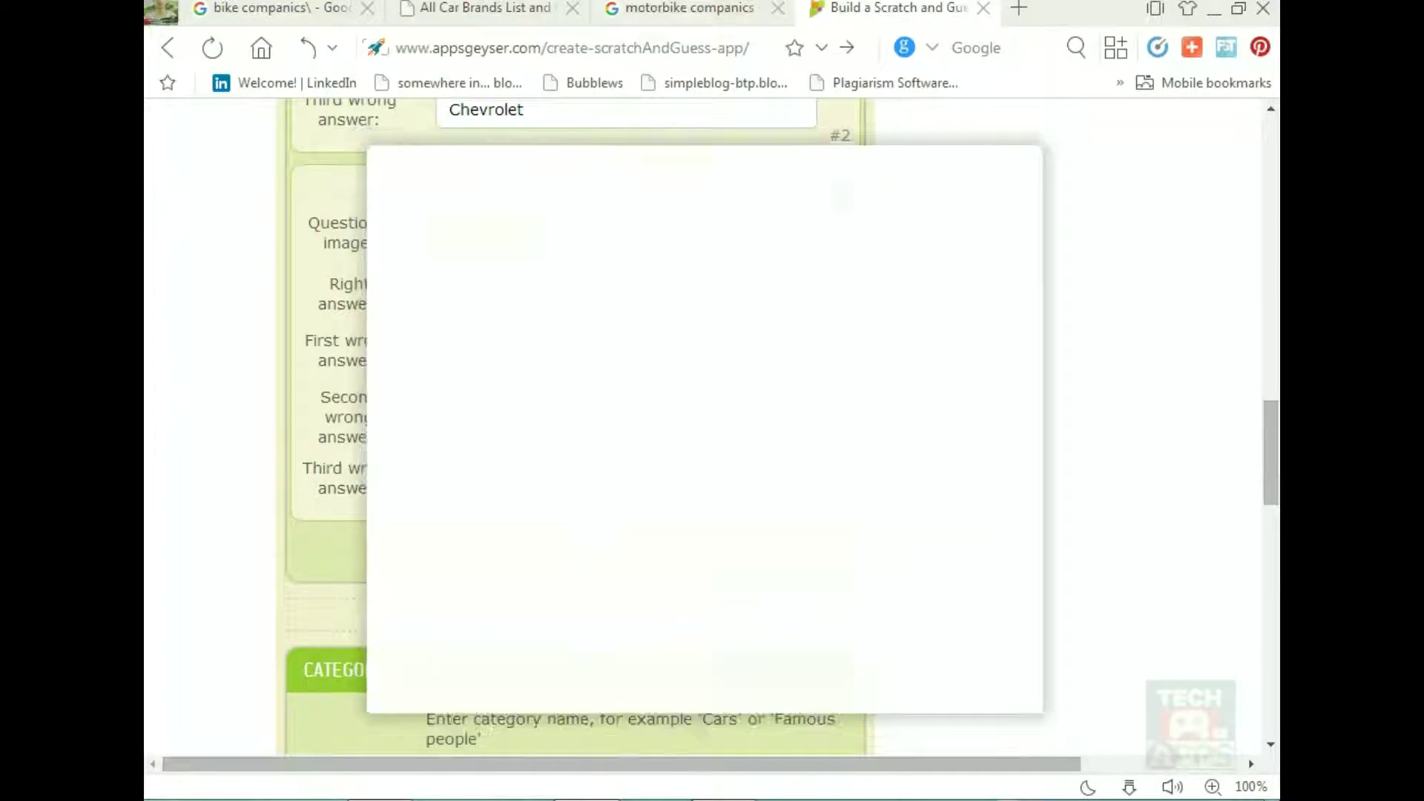
Enter "BMW" as question #3's right answer and "Chevrolet" as its first wrong answer.
click(626, 403)
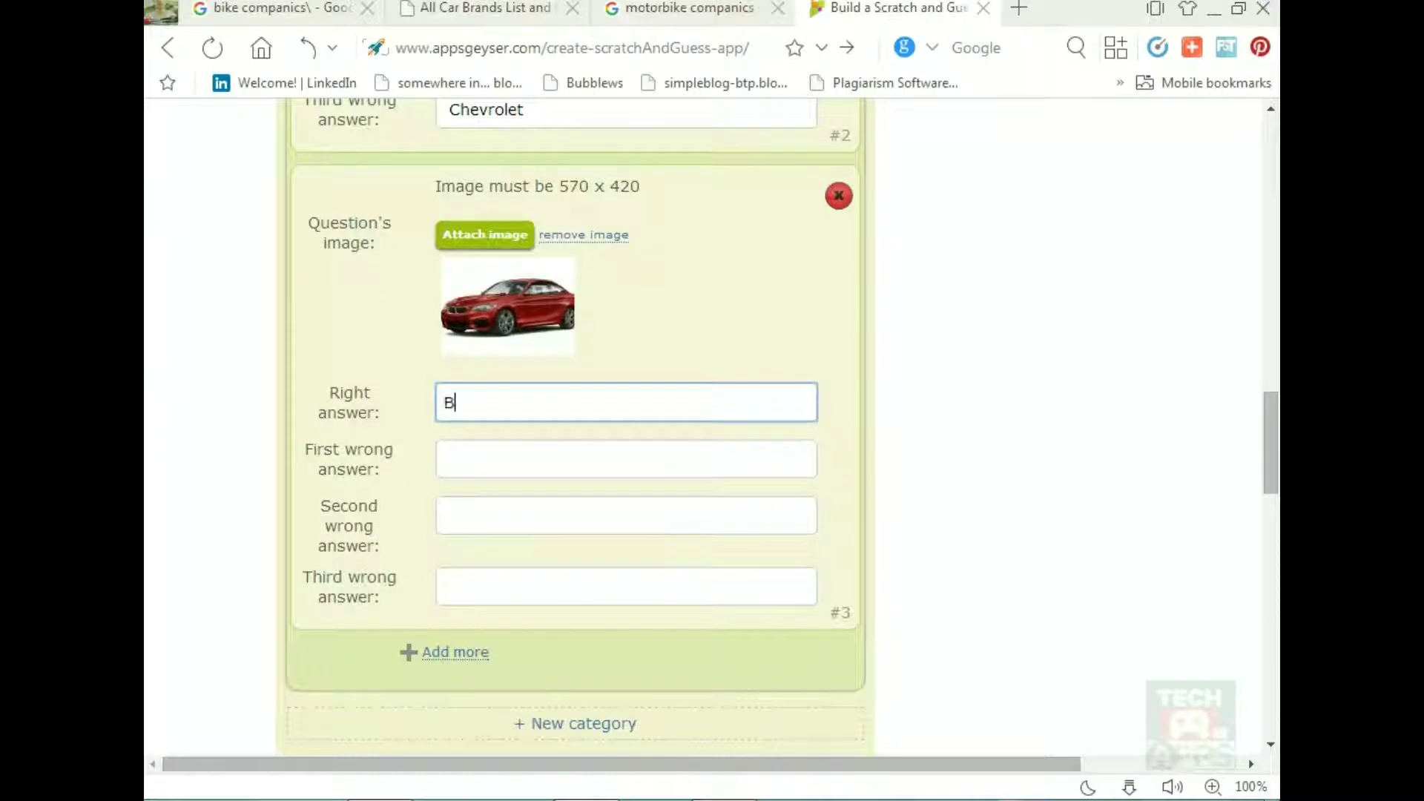
text(BMW)
key(Tab)
text(Chevrolet Logo Chevrolet)
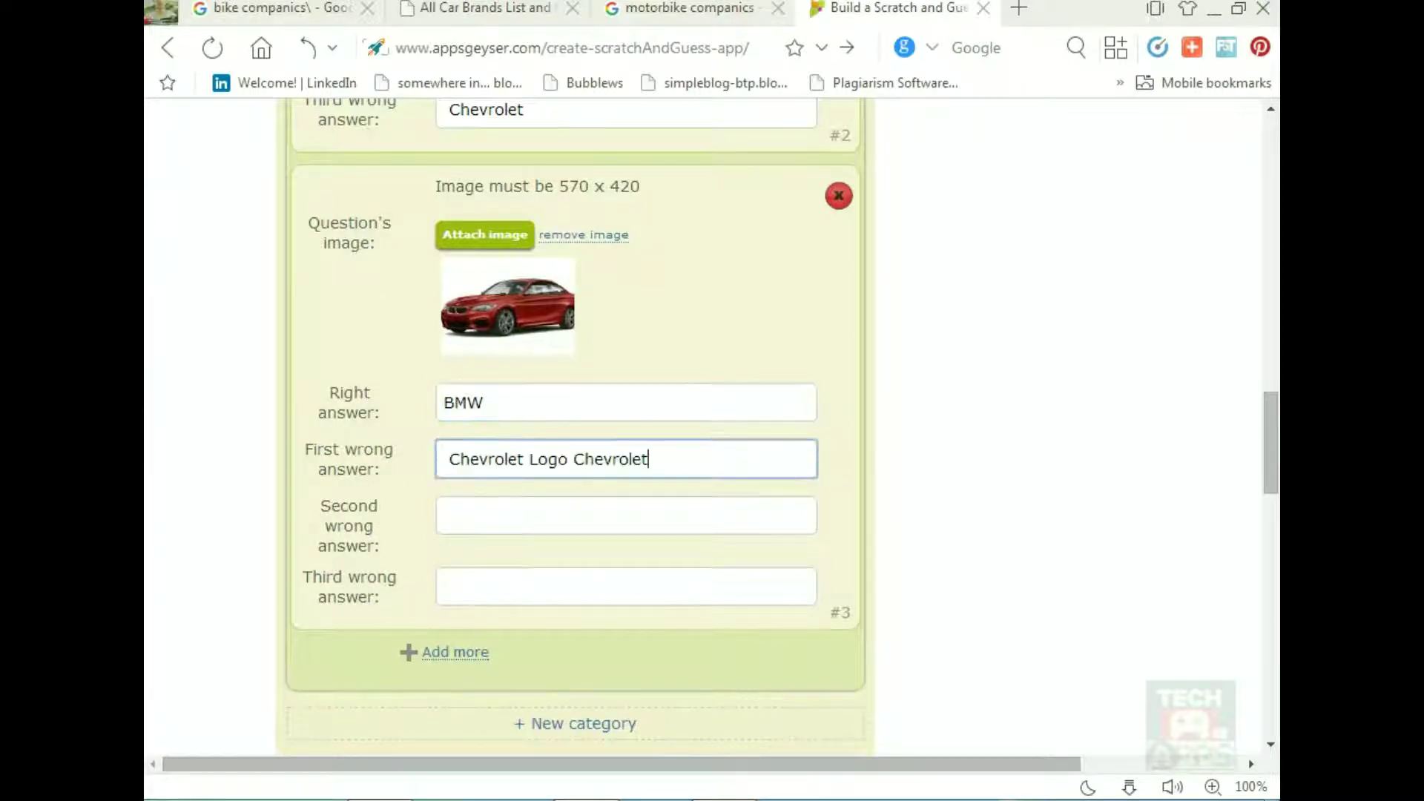
key(Tab)
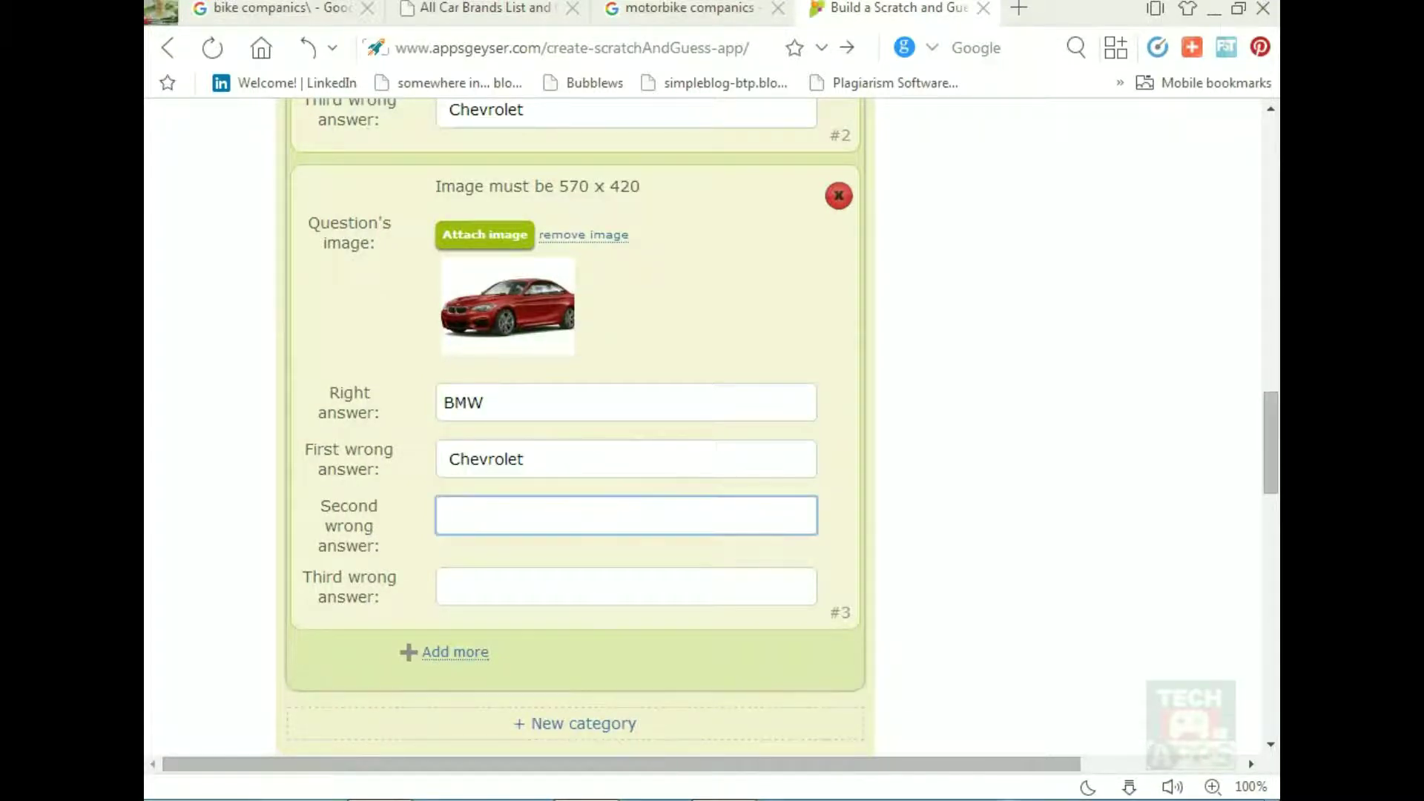
Copy "Dodge" from the car brands list into question #3's second wrong answer.
key(ctrl+Tab)
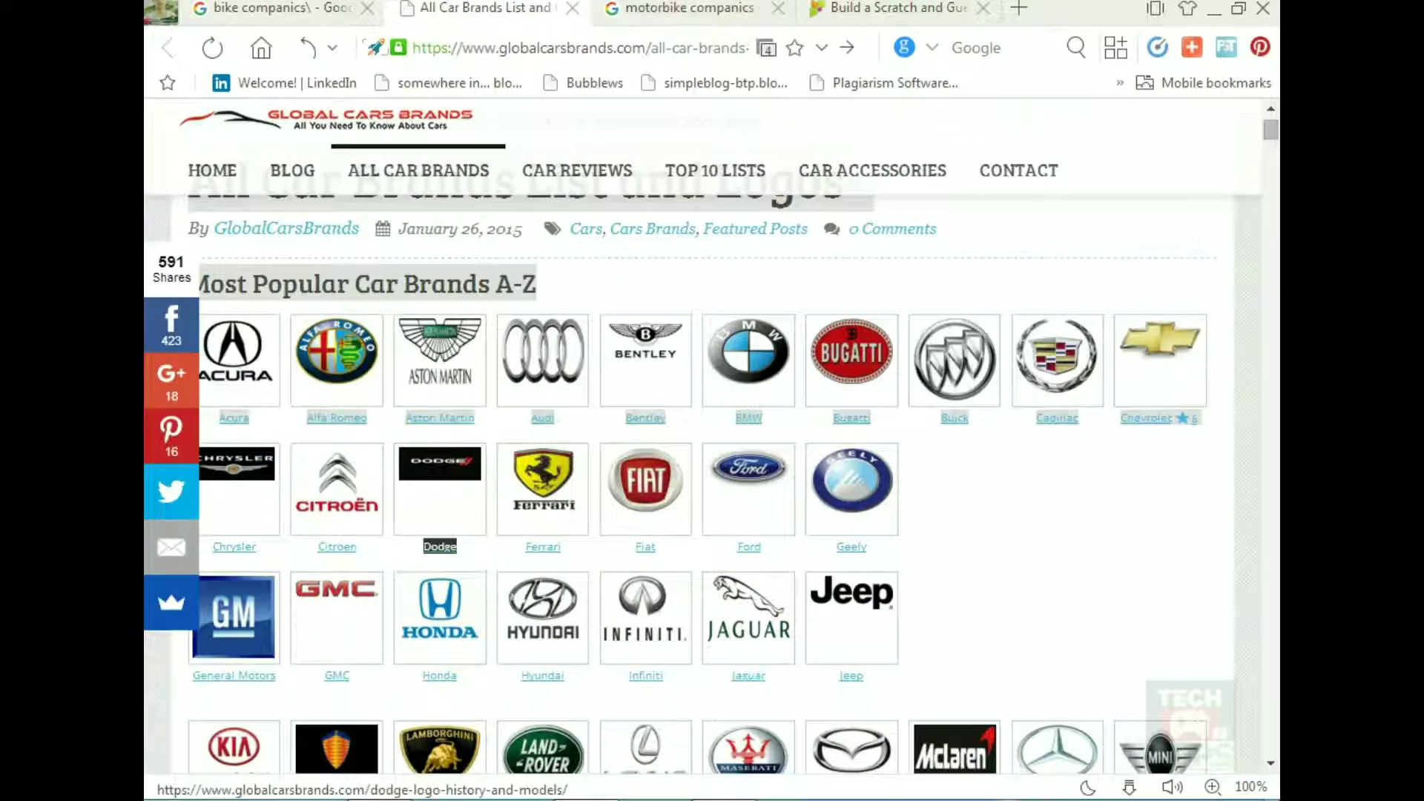
key(ctrl+Tab)
key(ctrl+Tab)
text(Dodge)
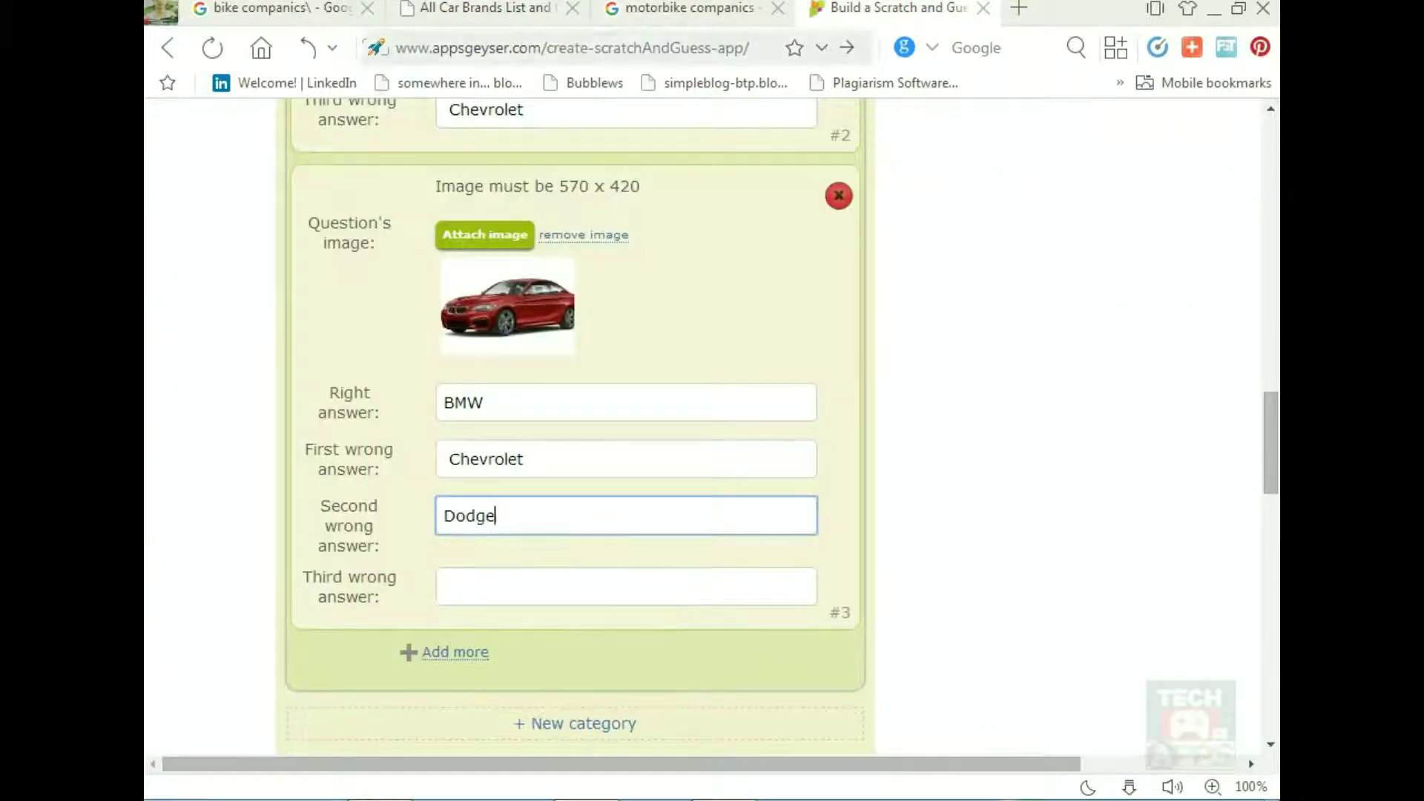
Copy "Jaguar" from the car brands list into question #3's third wrong answer.
key(ctrl+shift+Tab)
key(ctrl+shift+Tab)
scroll(704, 445, down, 3)
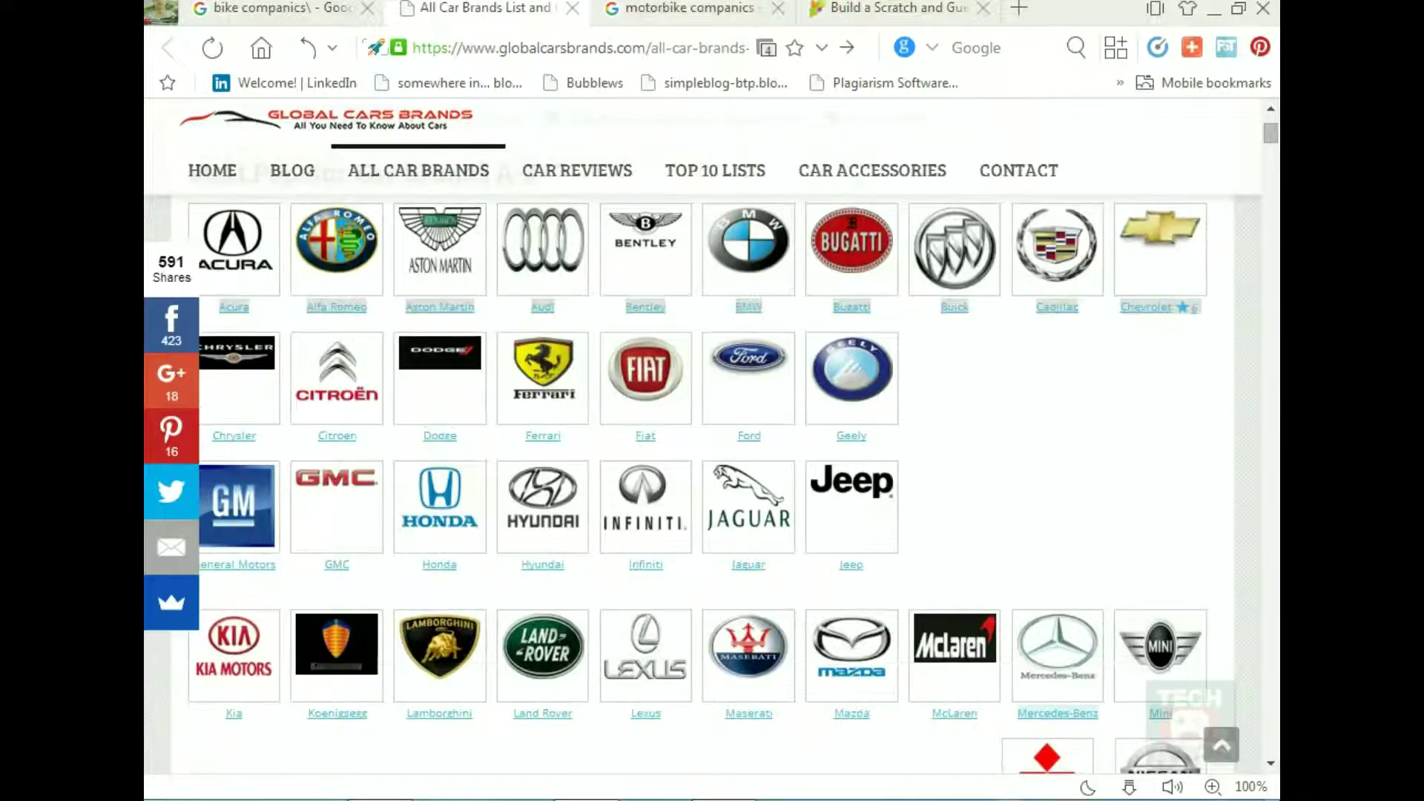
drag(731, 564, 766, 564)
key(ctrl+c)
key(ctrl+Tab)
key(ctrl+Tab)
key(Tab)
key(ctrl+v)
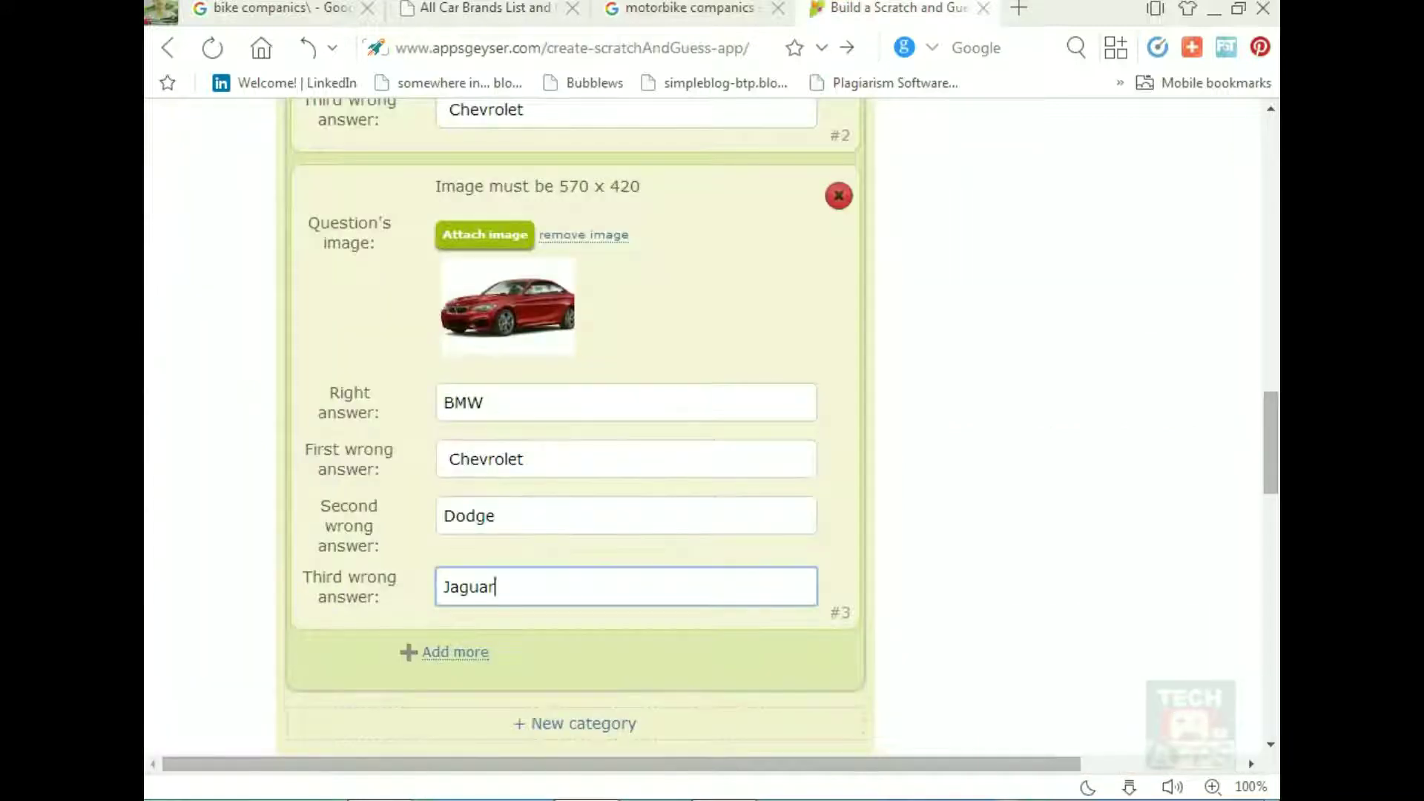
Change category #1's name to "Car".
scroll(579, 430, down, 4)
scroll(578, 431, down, 1)
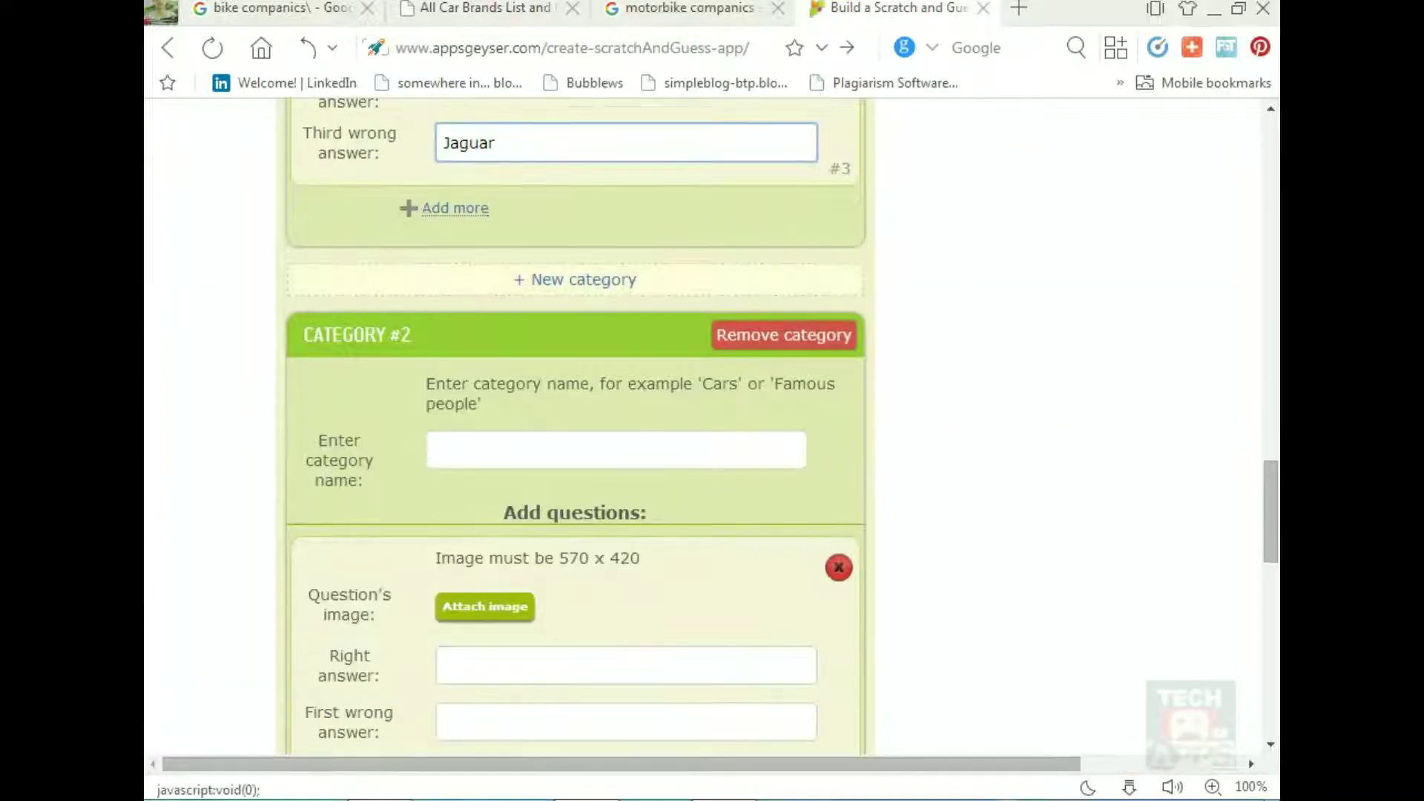
scroll(579, 430, down, 1)
click(616, 339)
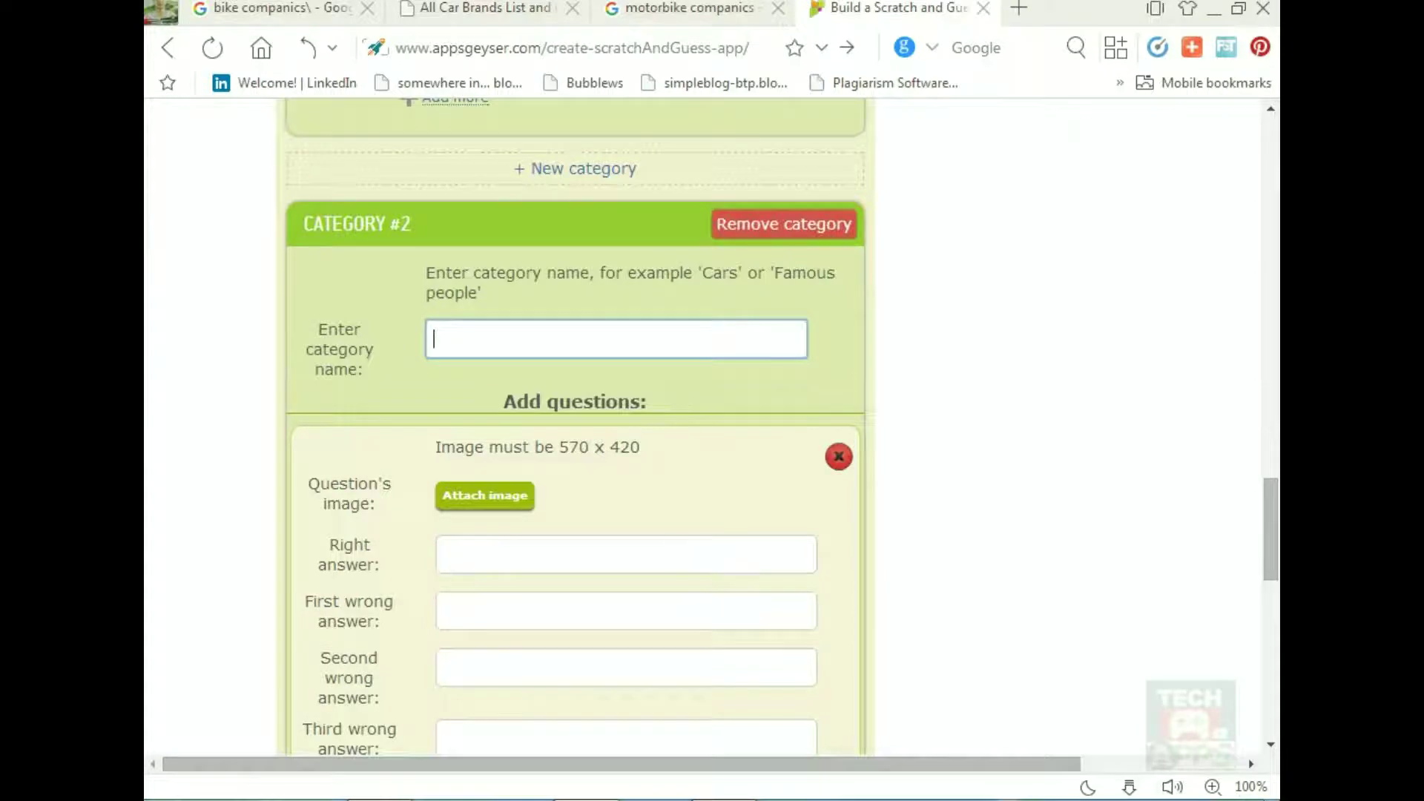
scroll(578, 430, up, 18)
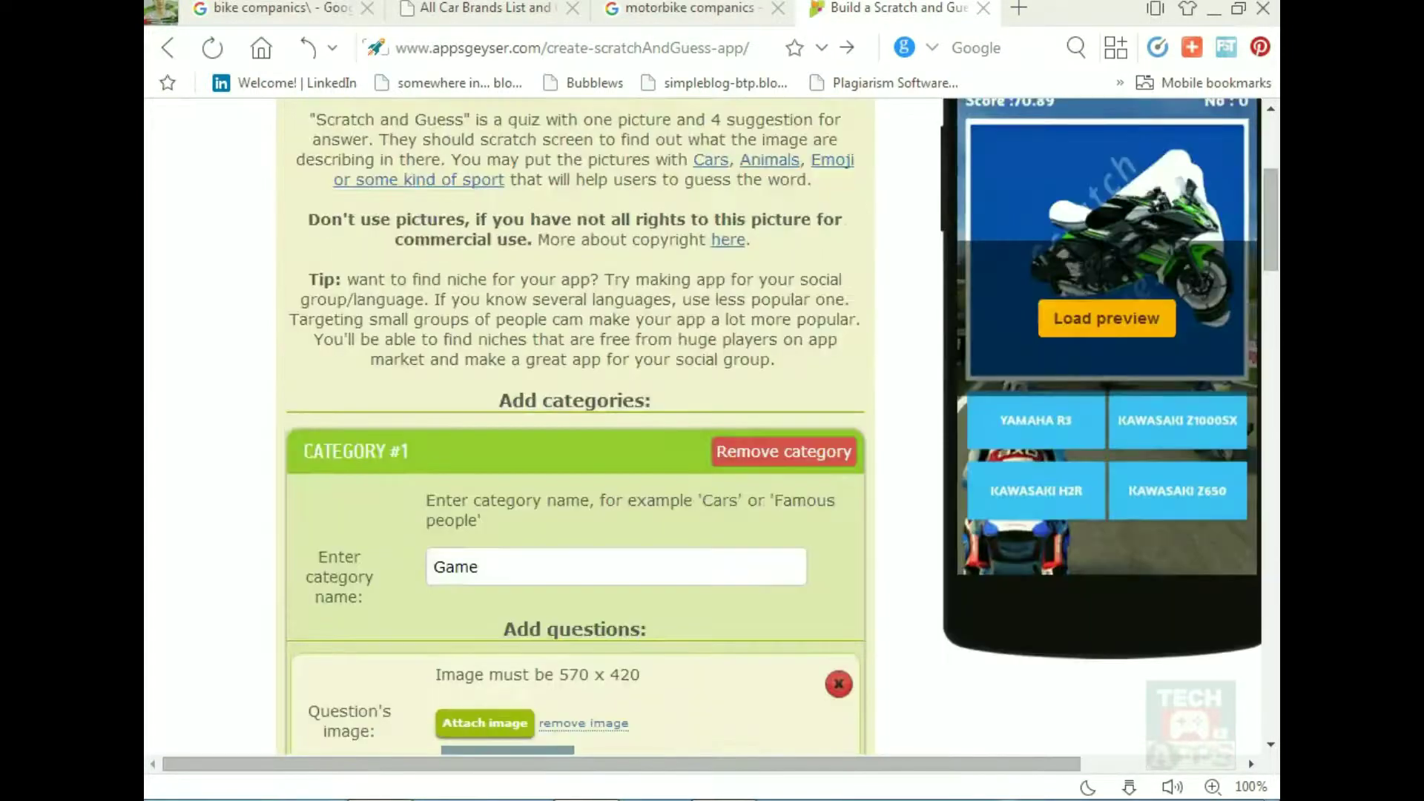
double_click(455, 567)
text(Car)
scroll(579, 430, down, 15)
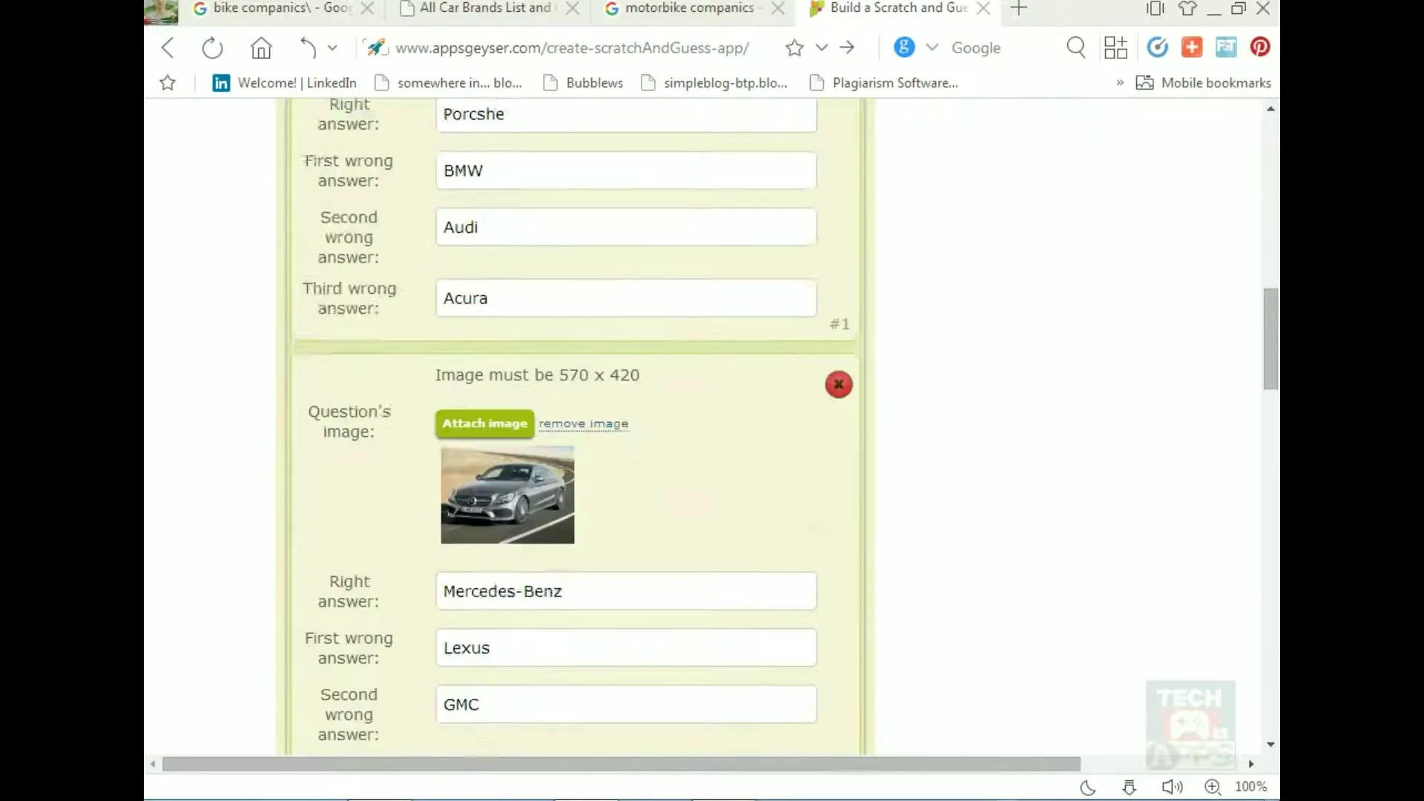
Name category #2 "Bike" and attach 2014_FUJI_Norcom_Straight_1.3_SIDE from the game\bike folder as its first question's image.
click(616, 450)
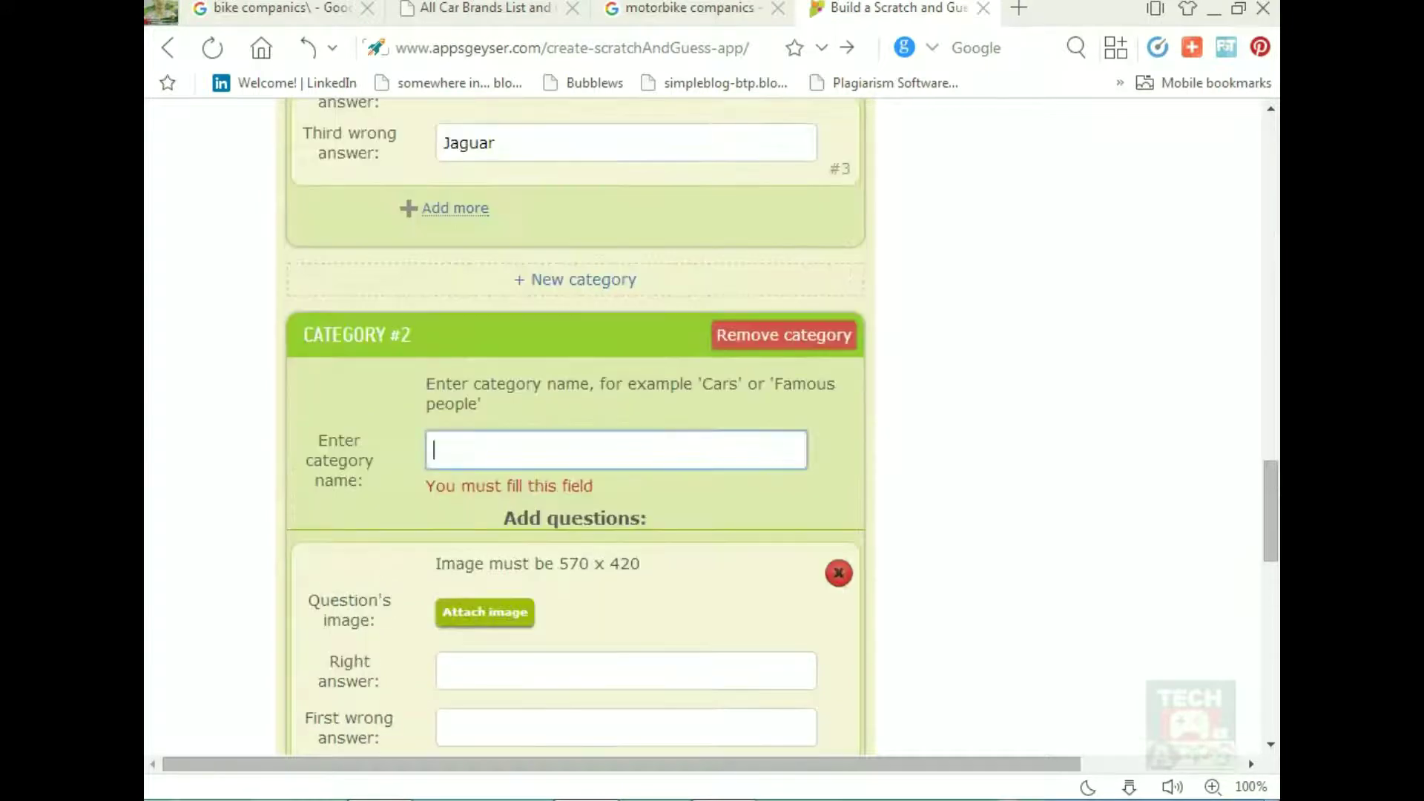
text(Bike)
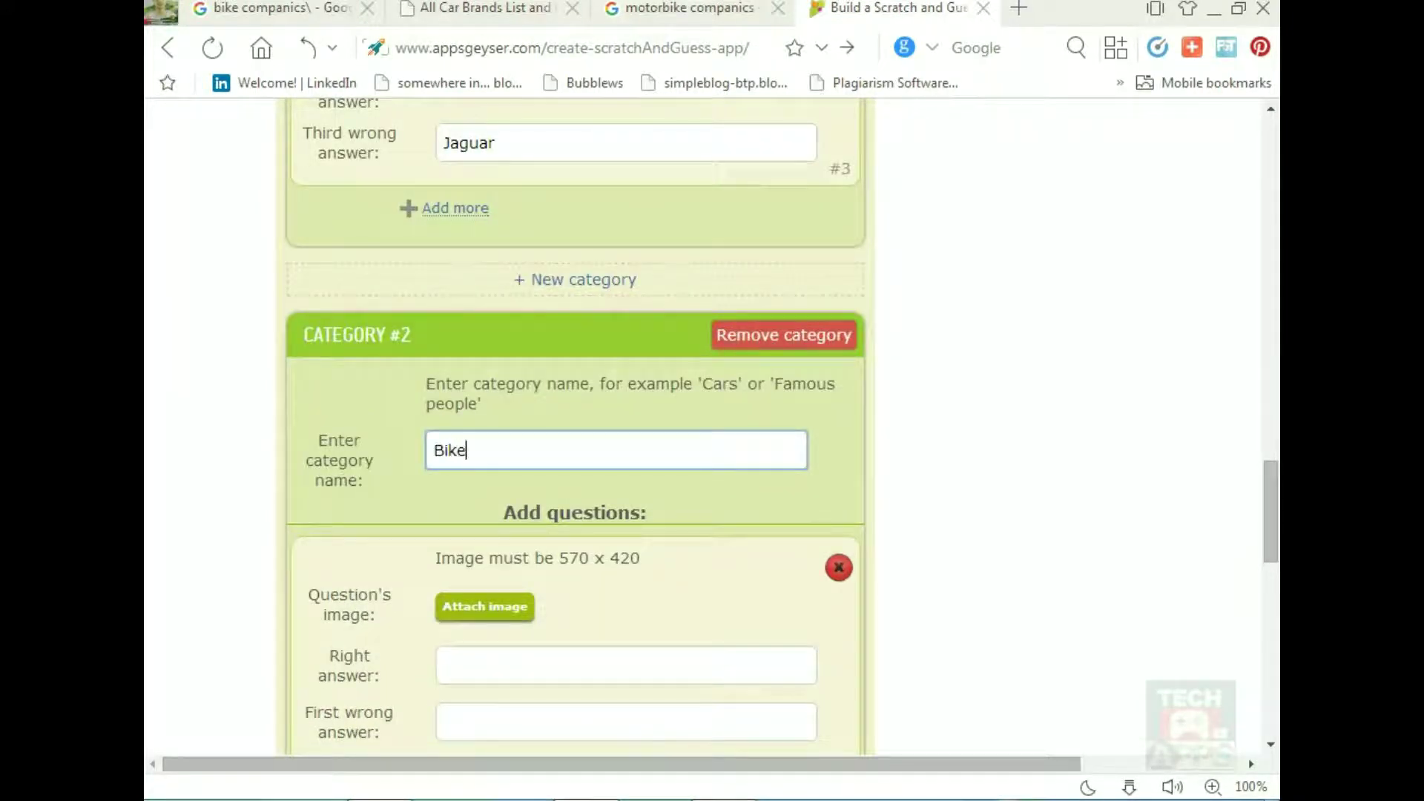
scroll(575, 445, down, 1)
click(485, 496)
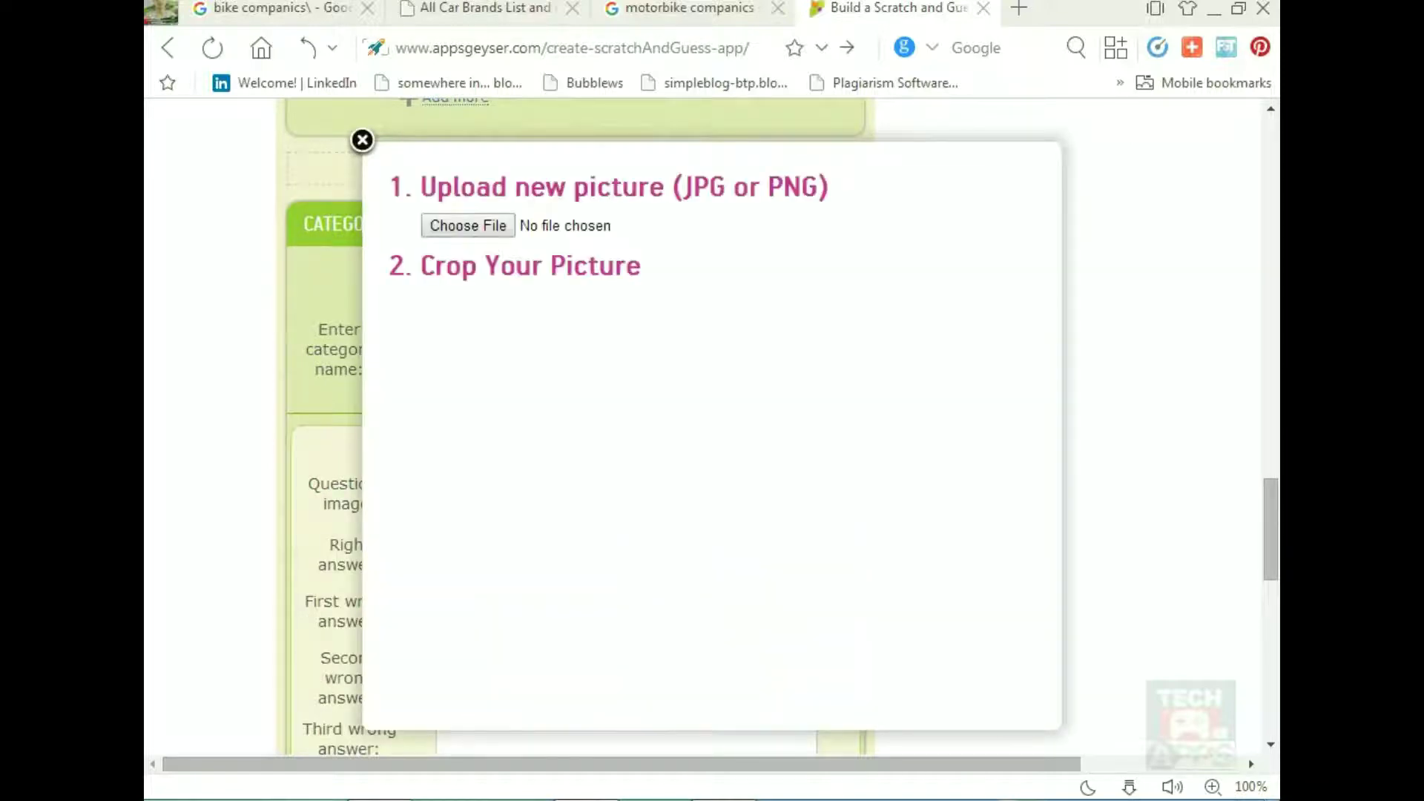
click(468, 225)
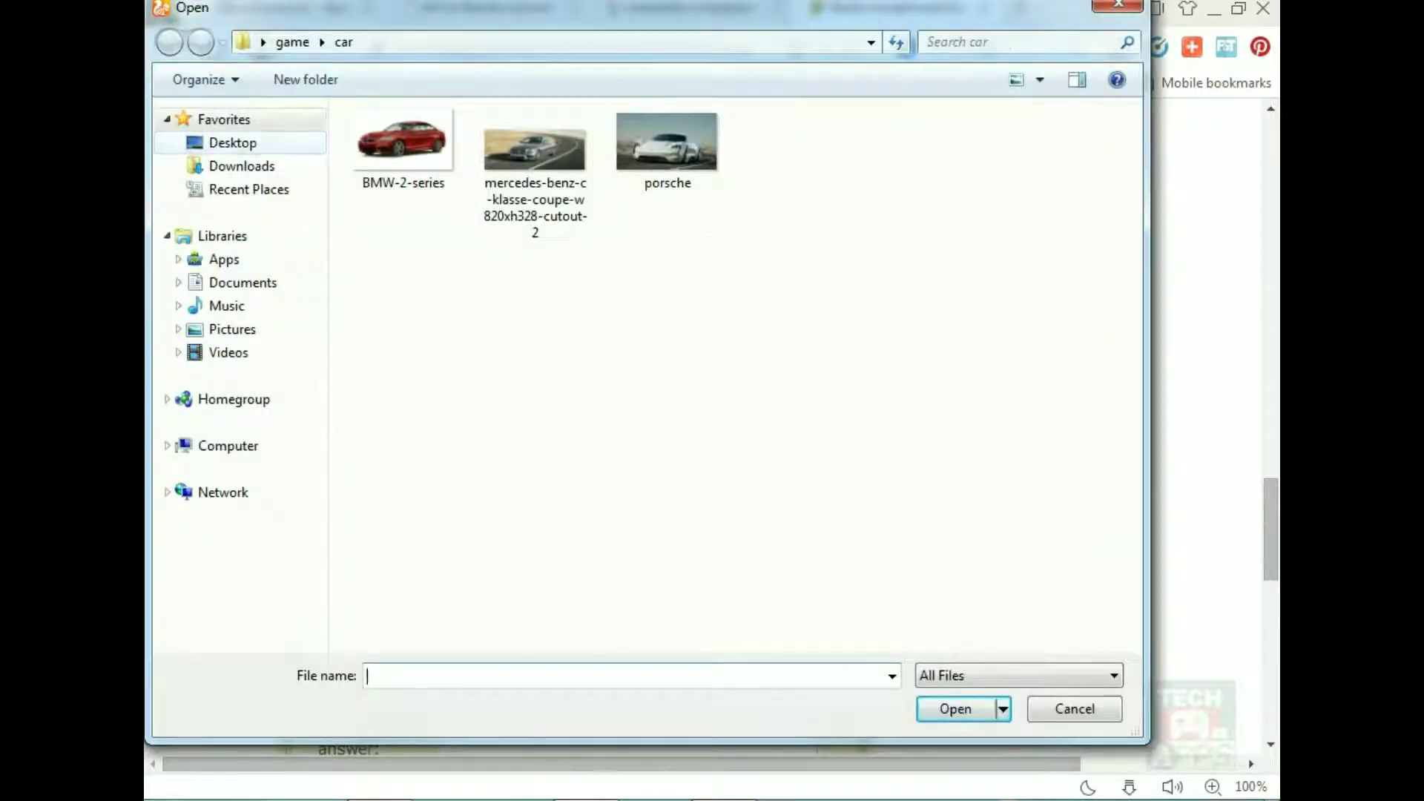
click(233, 143)
double_click(430, 619)
double_click(387, 144)
click(403, 163)
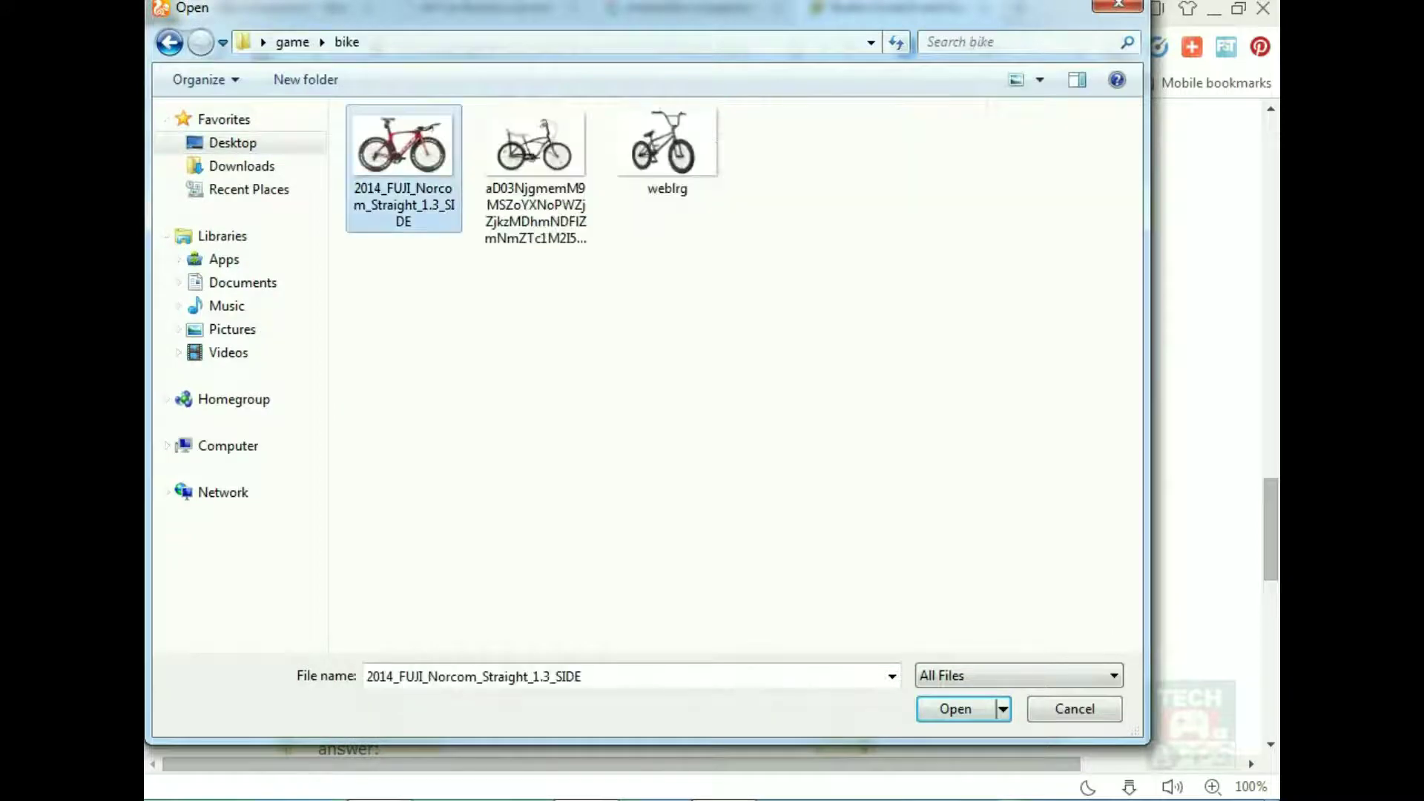
key(Return)
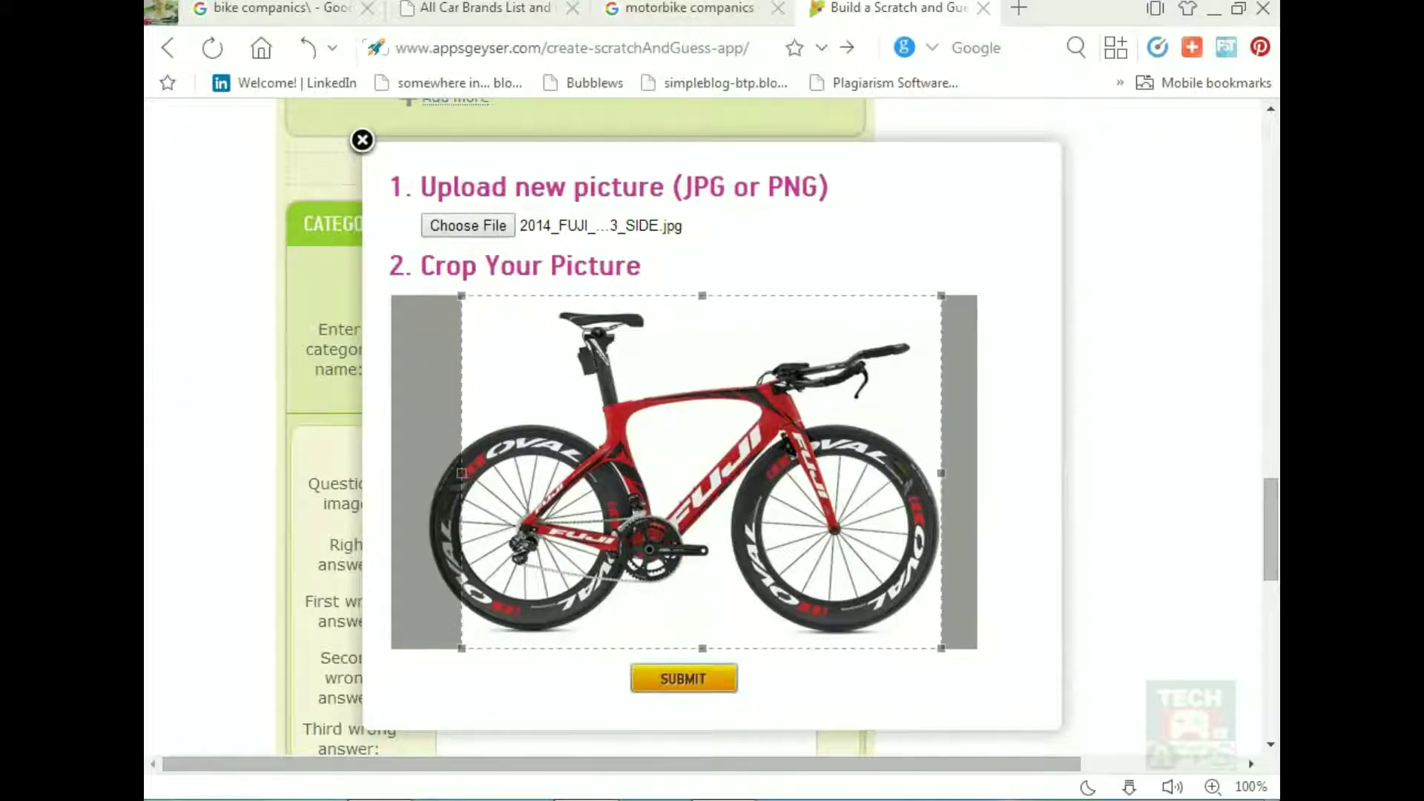
click(683, 679)
Enter "Fuji" as the bike question #1's right answer and copy "Pegas" from the bike companies results into its first wrong answer.
scroll(625, 440, down, 3)
click(626, 440)
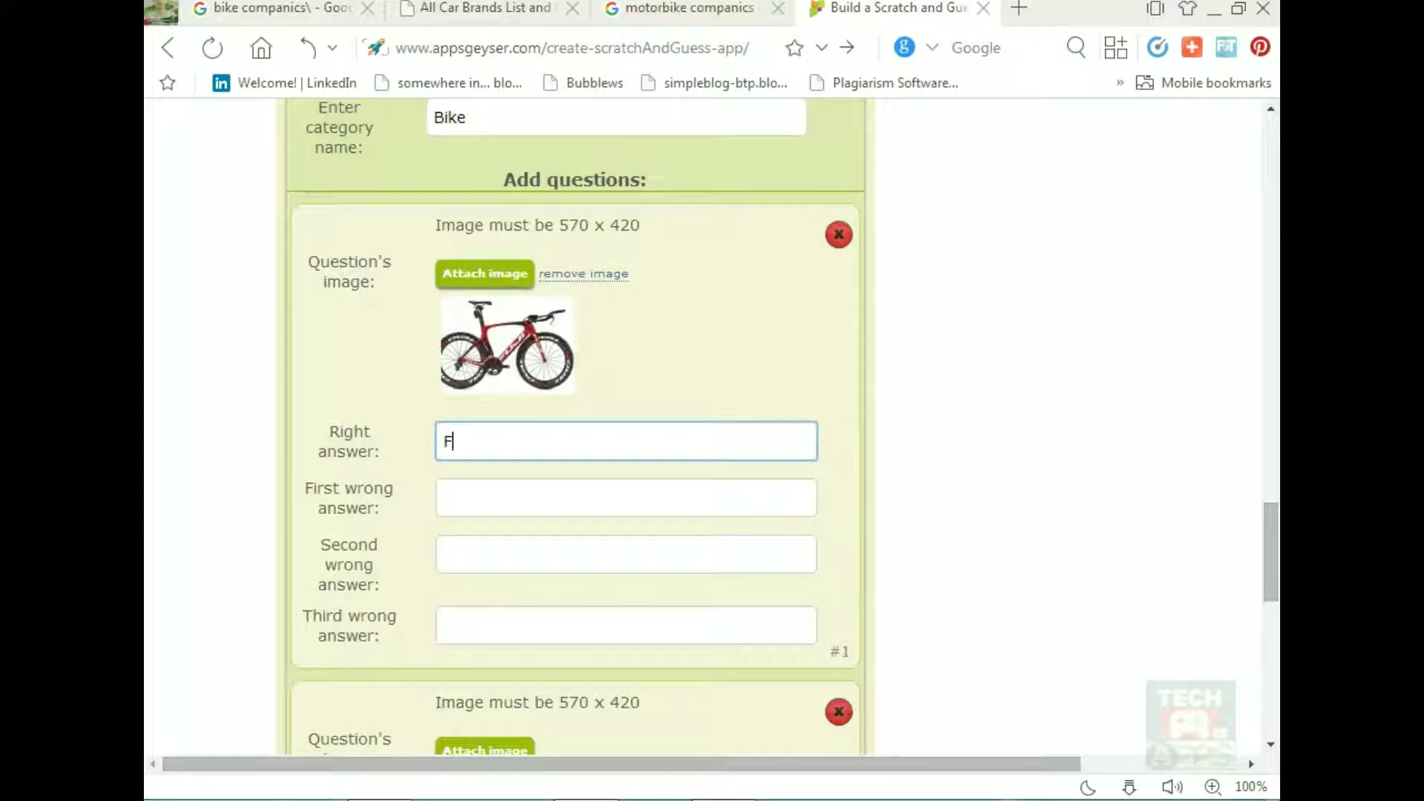
click(626, 497)
click(281, 9)
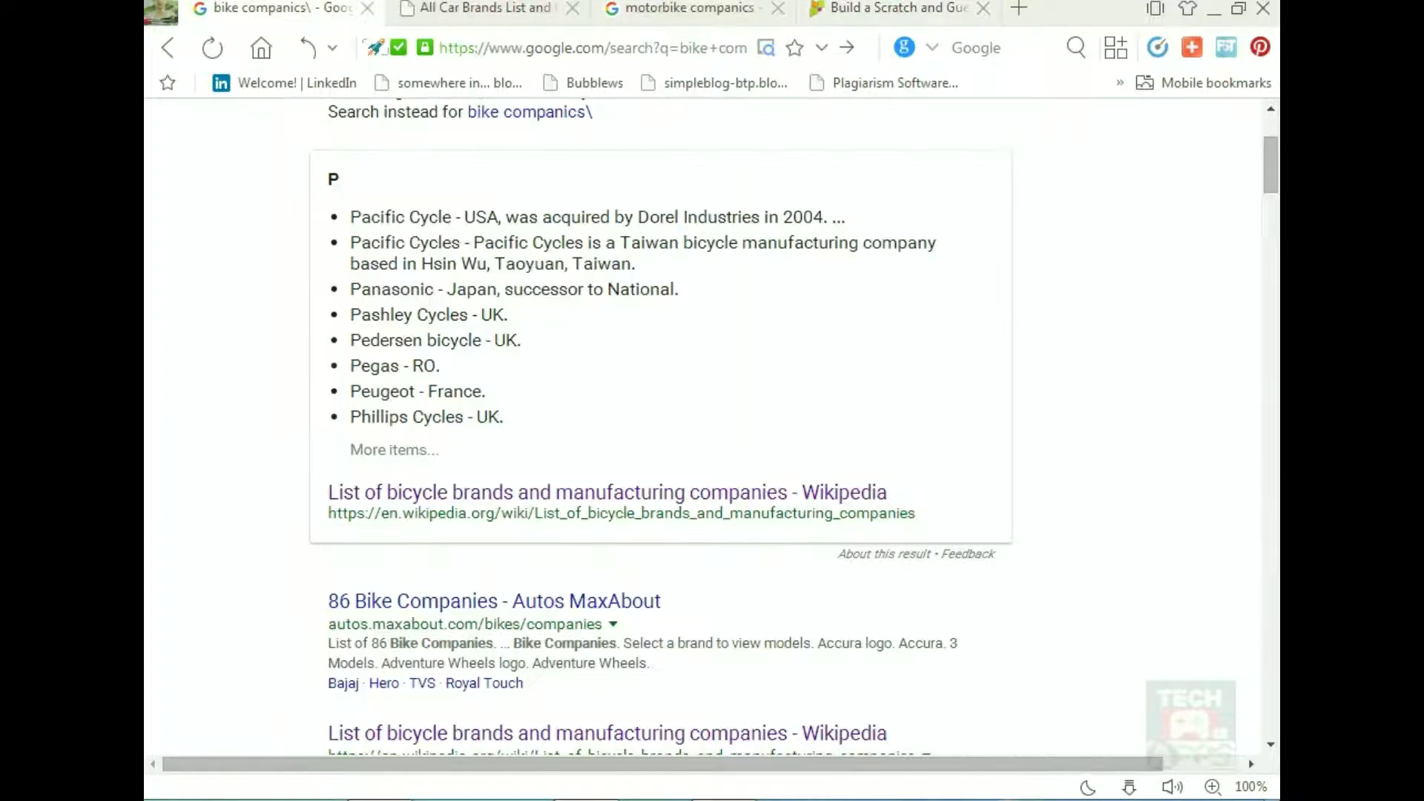
key(ctrl+Tab)
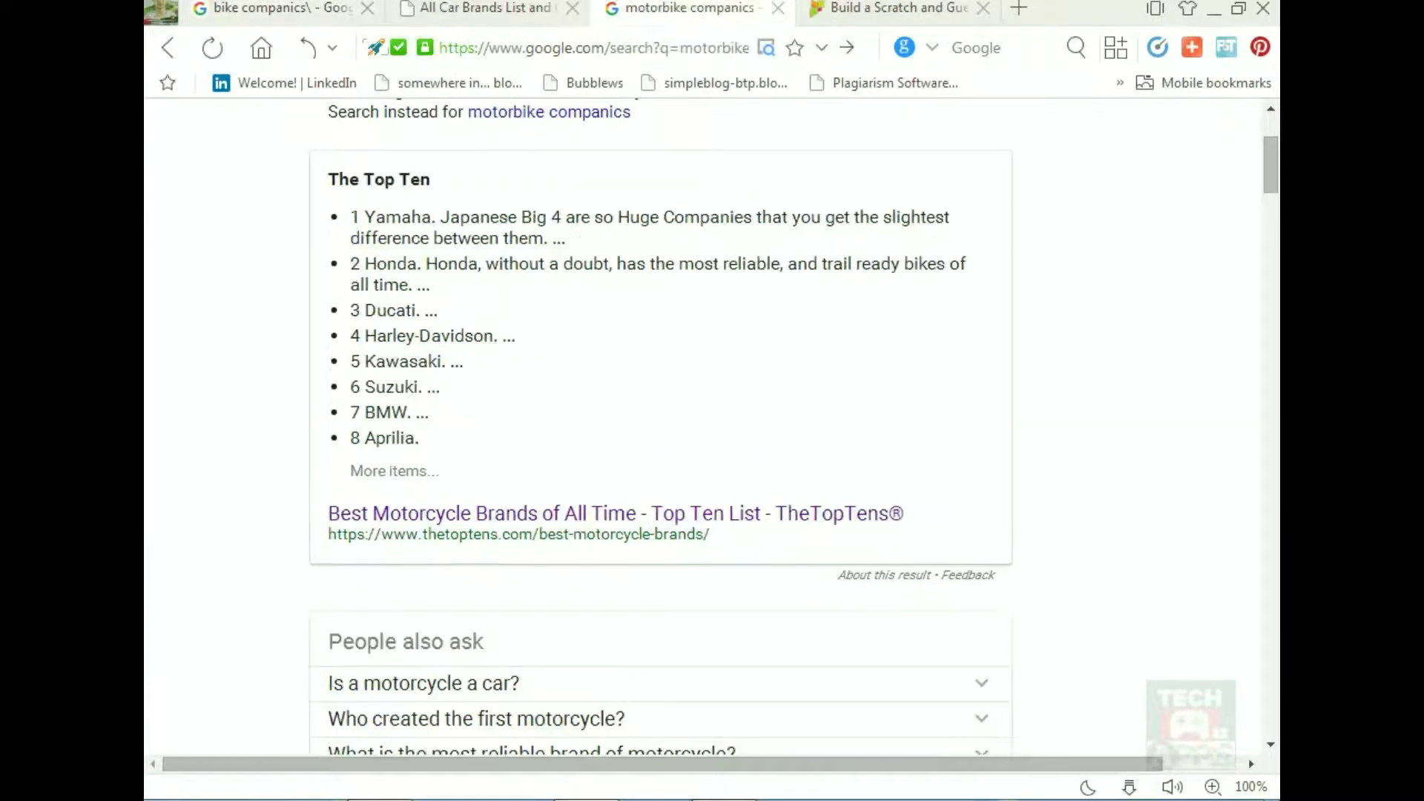
key(ctrl+Tab)
key(ctrl+Tab)
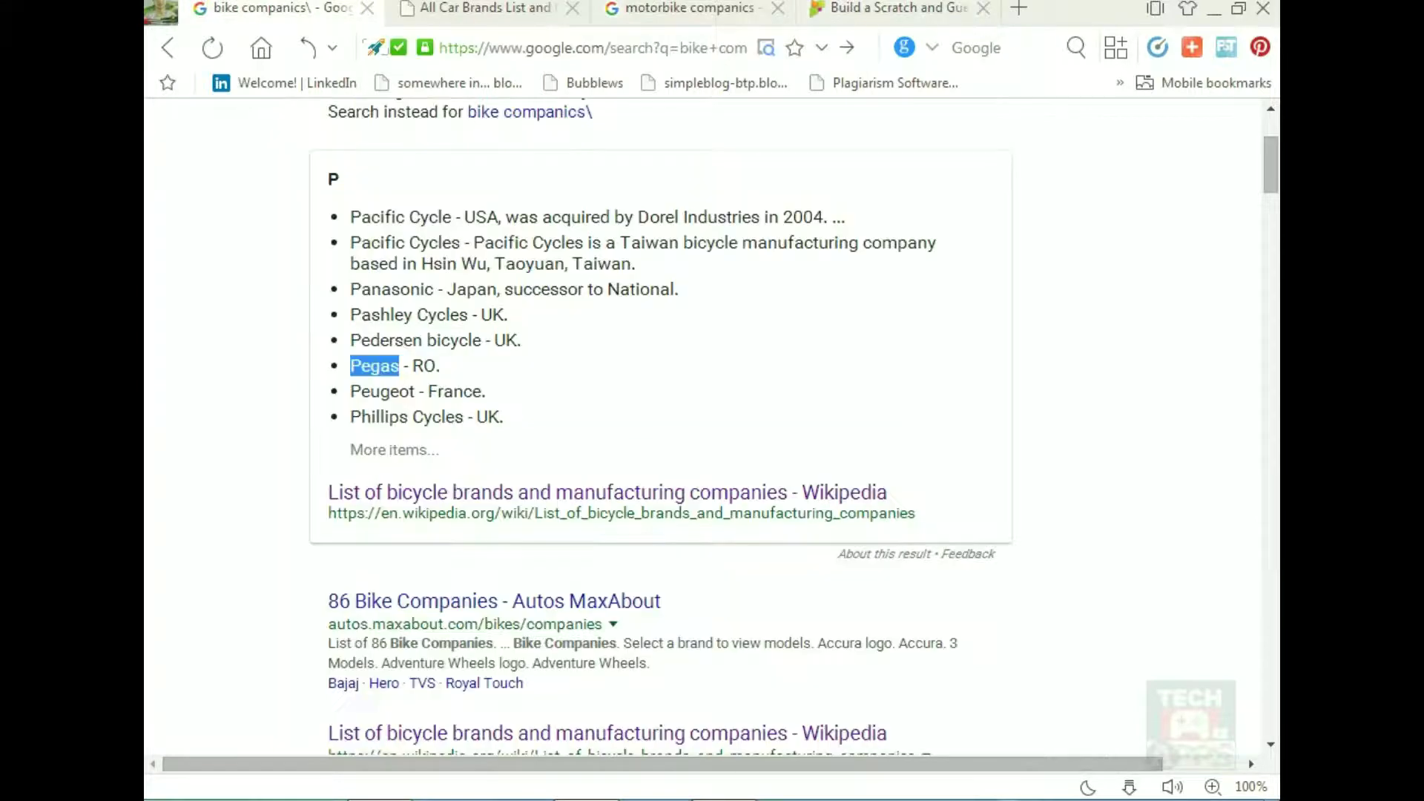
Copy "Peugeot" from the bike companies results into the bike question #1's second wrong answer.
drag(350, 391, 415, 391)
key(ctrl+c)
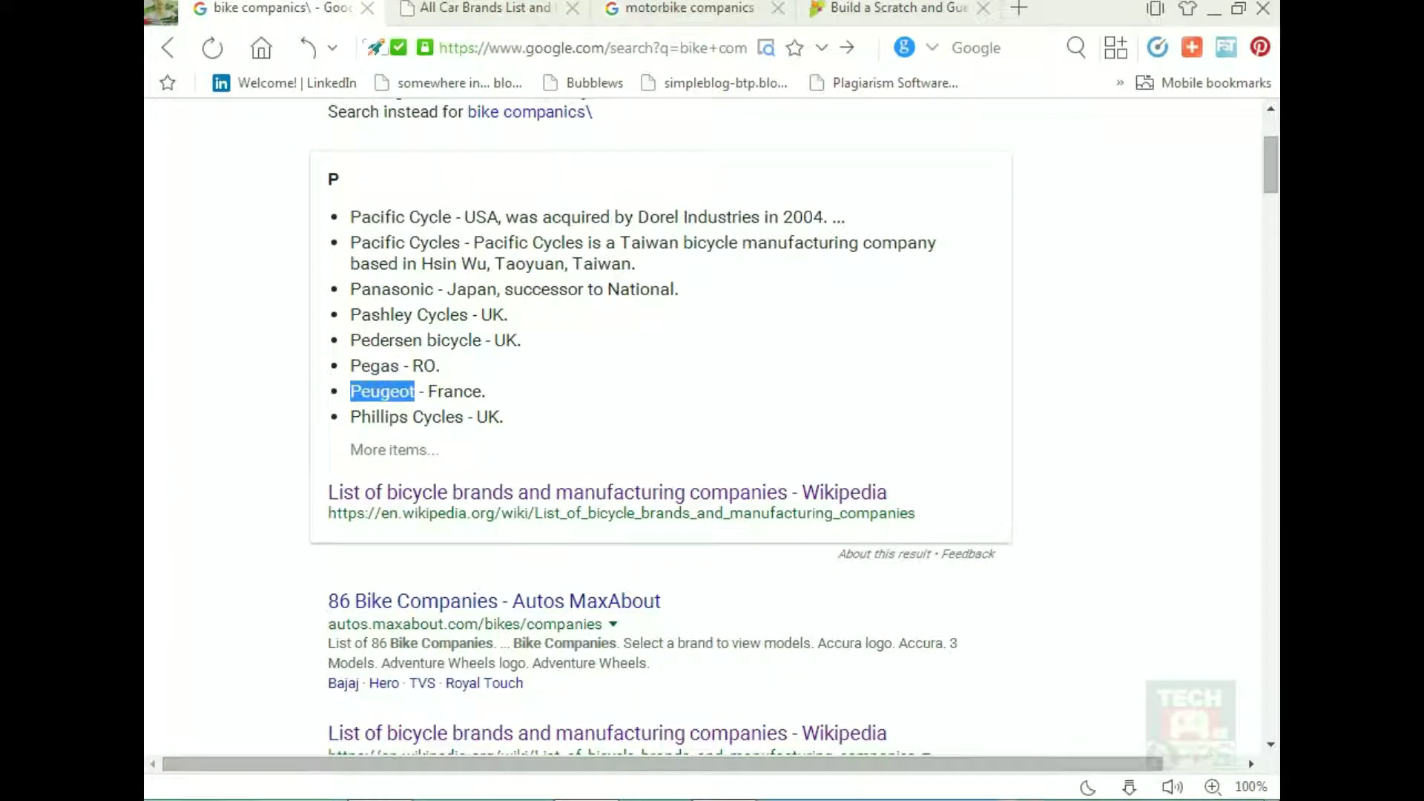
key(ctrl+shift+Tab)
key(Tab)
key(ctrl+v)
Copy "Pacific Cycle" from the bike companies results into the bike question #1's third wrong answer.
key(ctrl+Tab)
drag(350, 217, 452, 217)
key(ctrl+c)
key(ctrl+shift+Tab)
key(Tab)
key(ctrl+v)
Upload the black bicycle picture with the white seat from the bike folder for the Bike category's question #2.
scroll(574, 427, down, 3)
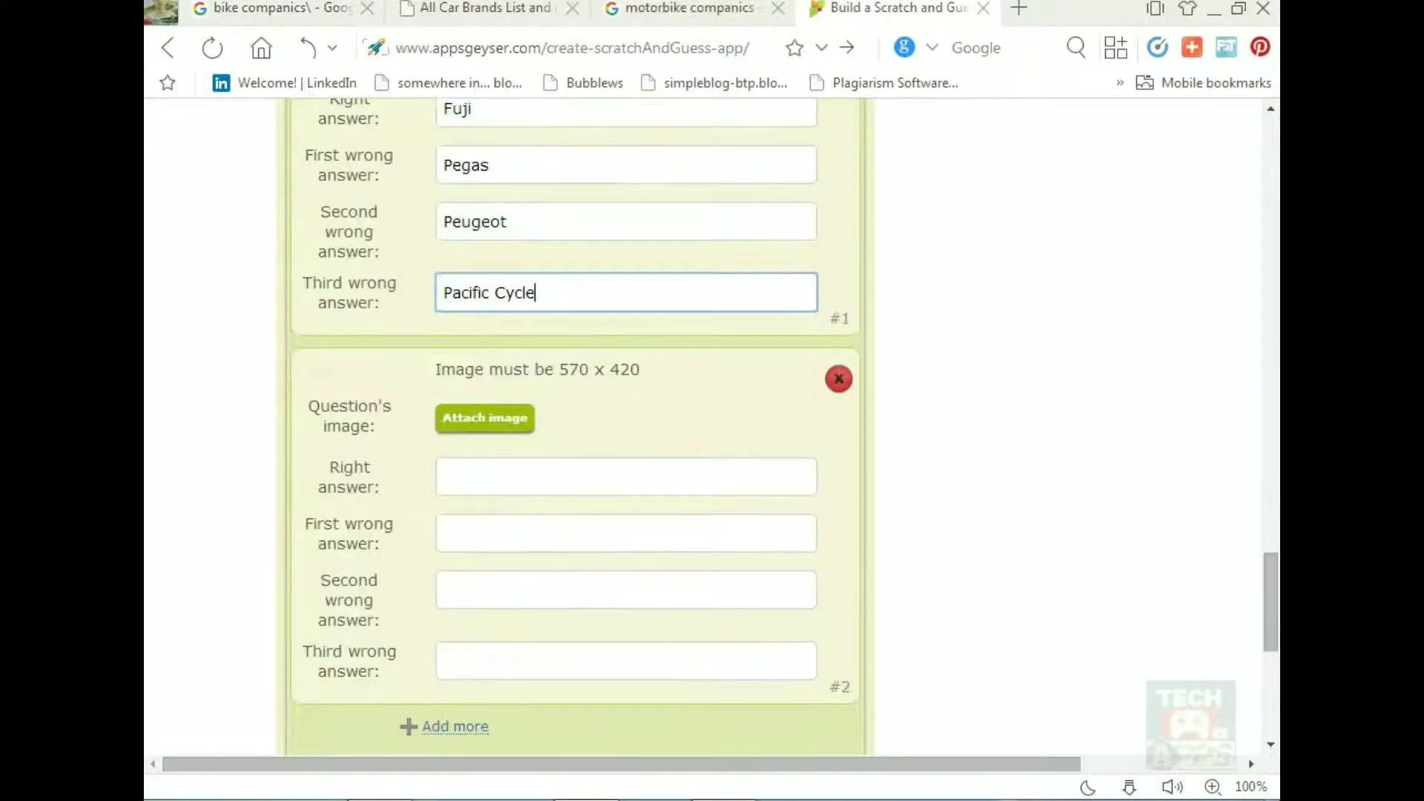
click(484, 418)
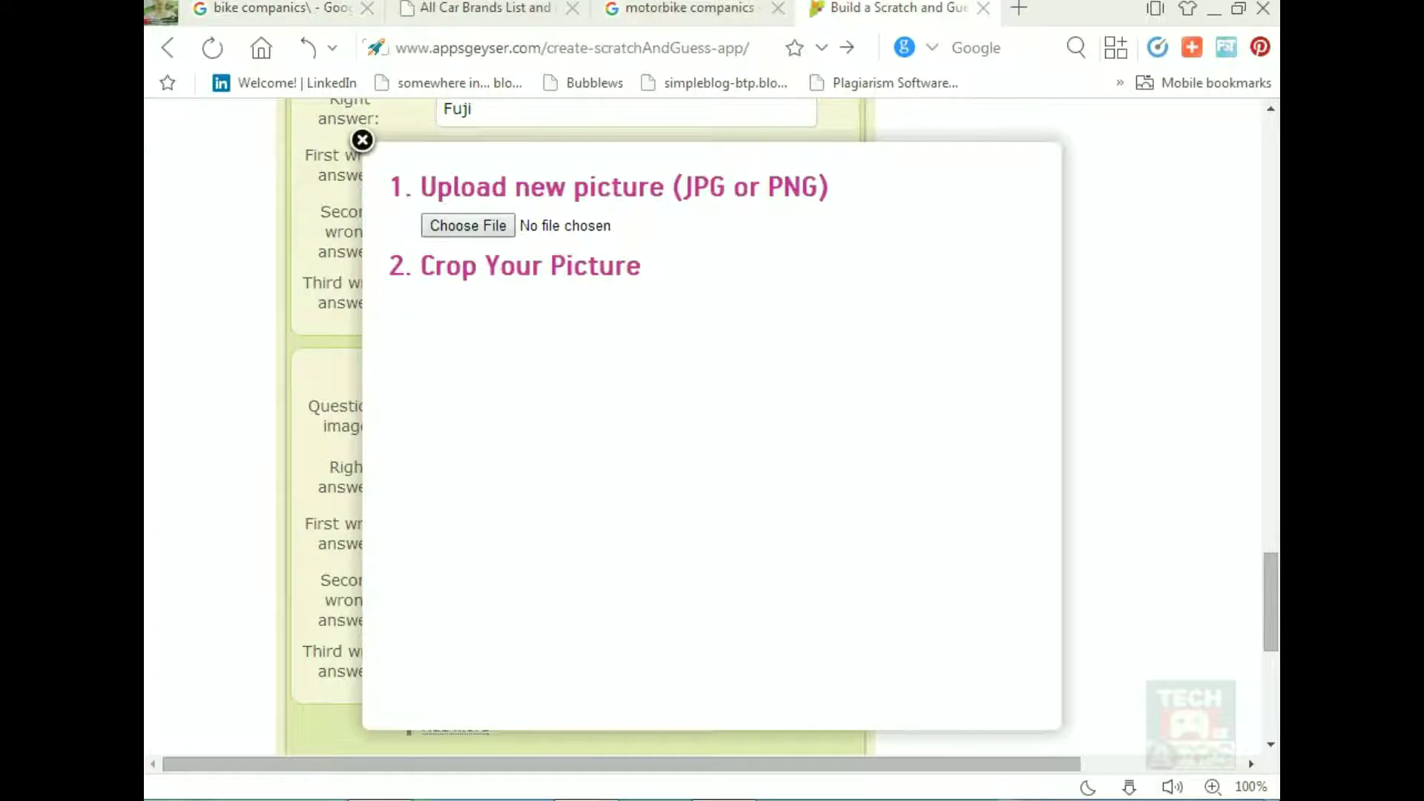
click(467, 224)
click(535, 177)
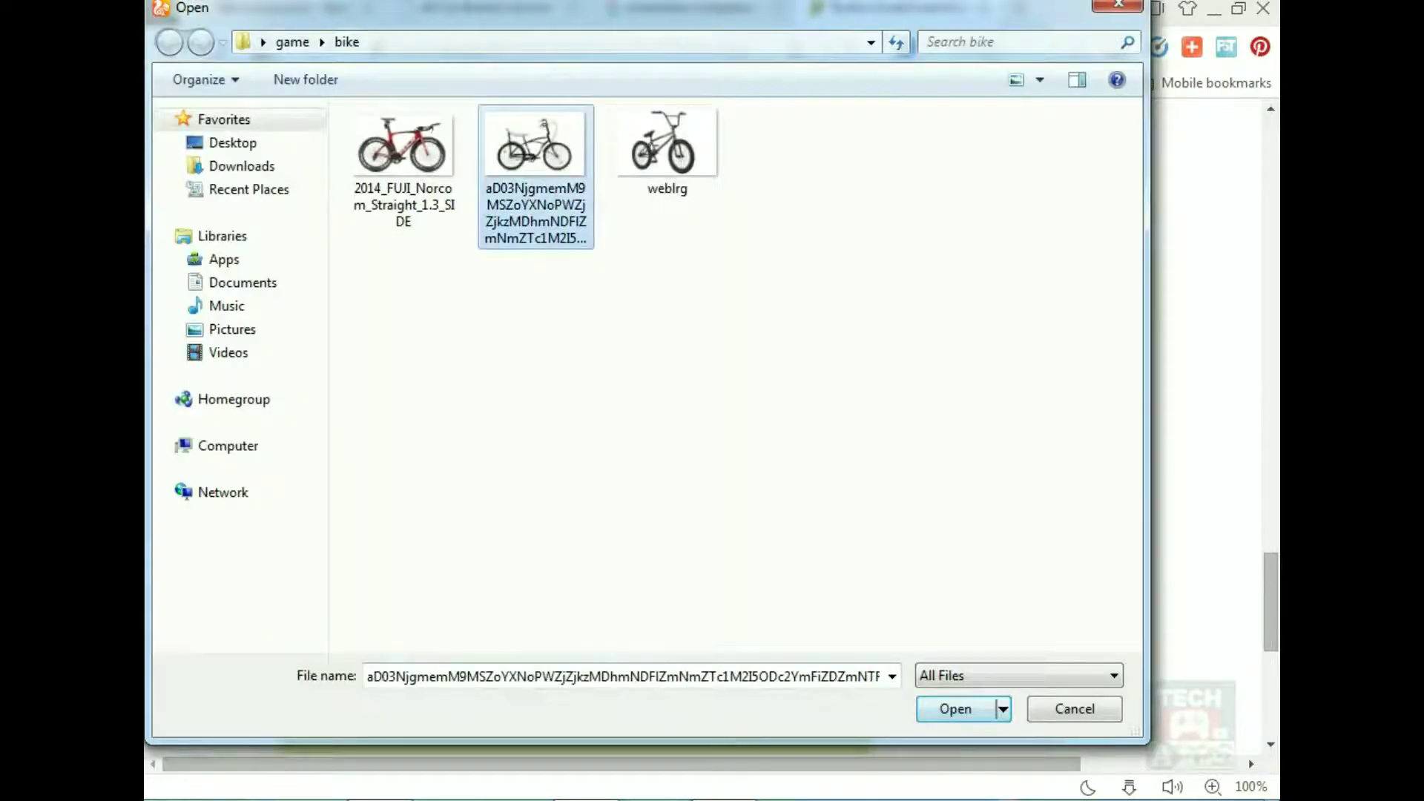
click(955, 709)
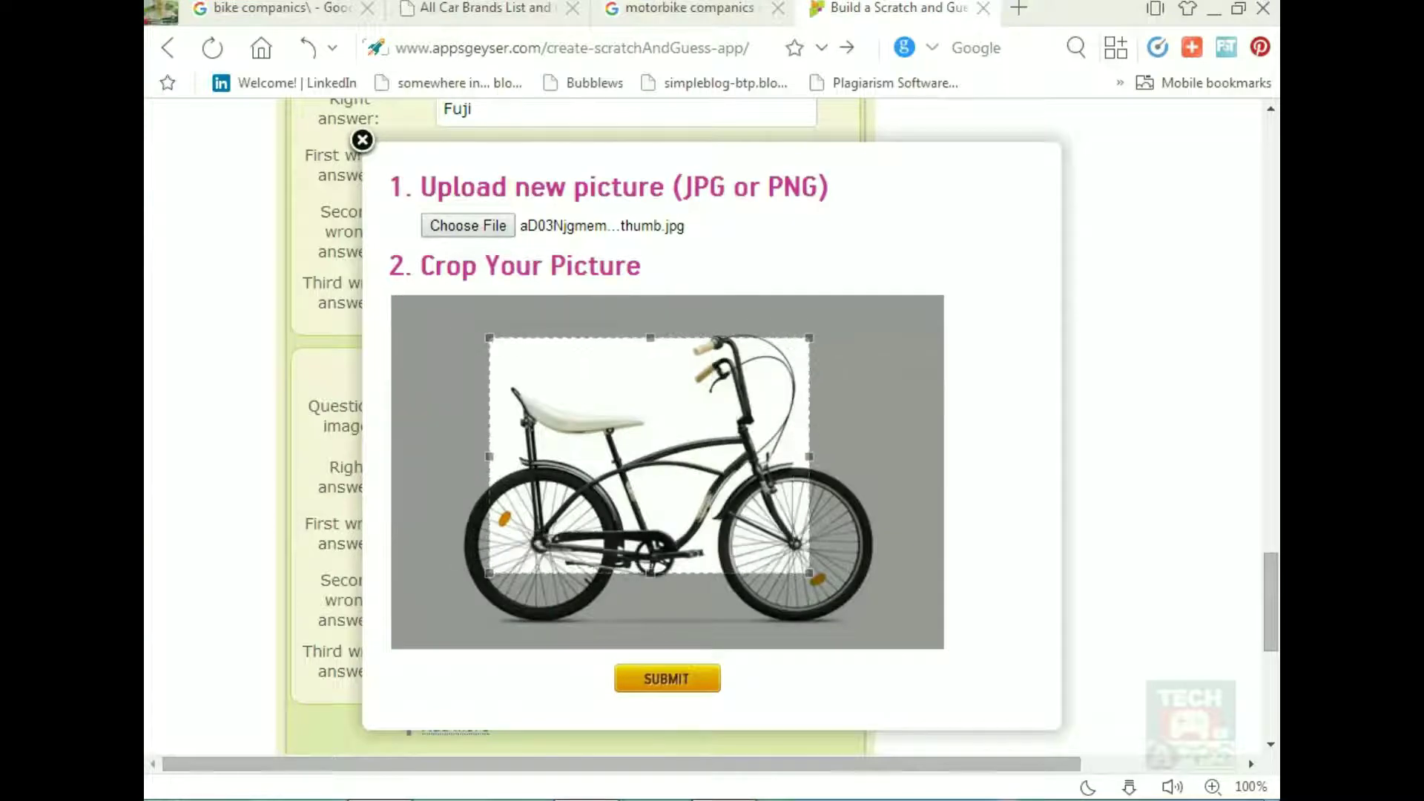
Adjust the crop area to frame the whole black bicycle and submit it as question #2's image.
drag(809, 573, 911, 649)
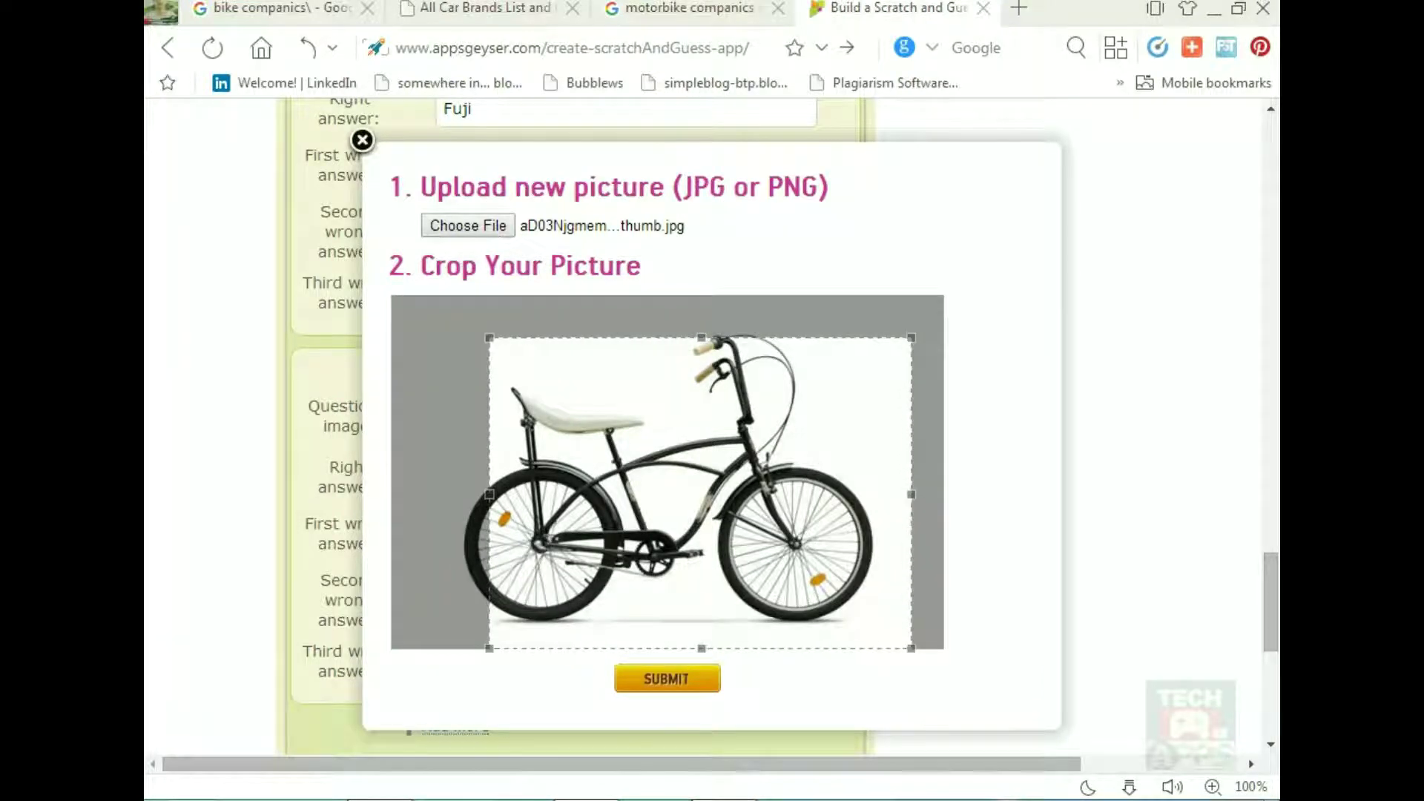
mouse_move(489, 338)
mouse_down()
mouse_move(431, 296)
mouse_move(500, 356)
mouse_up()
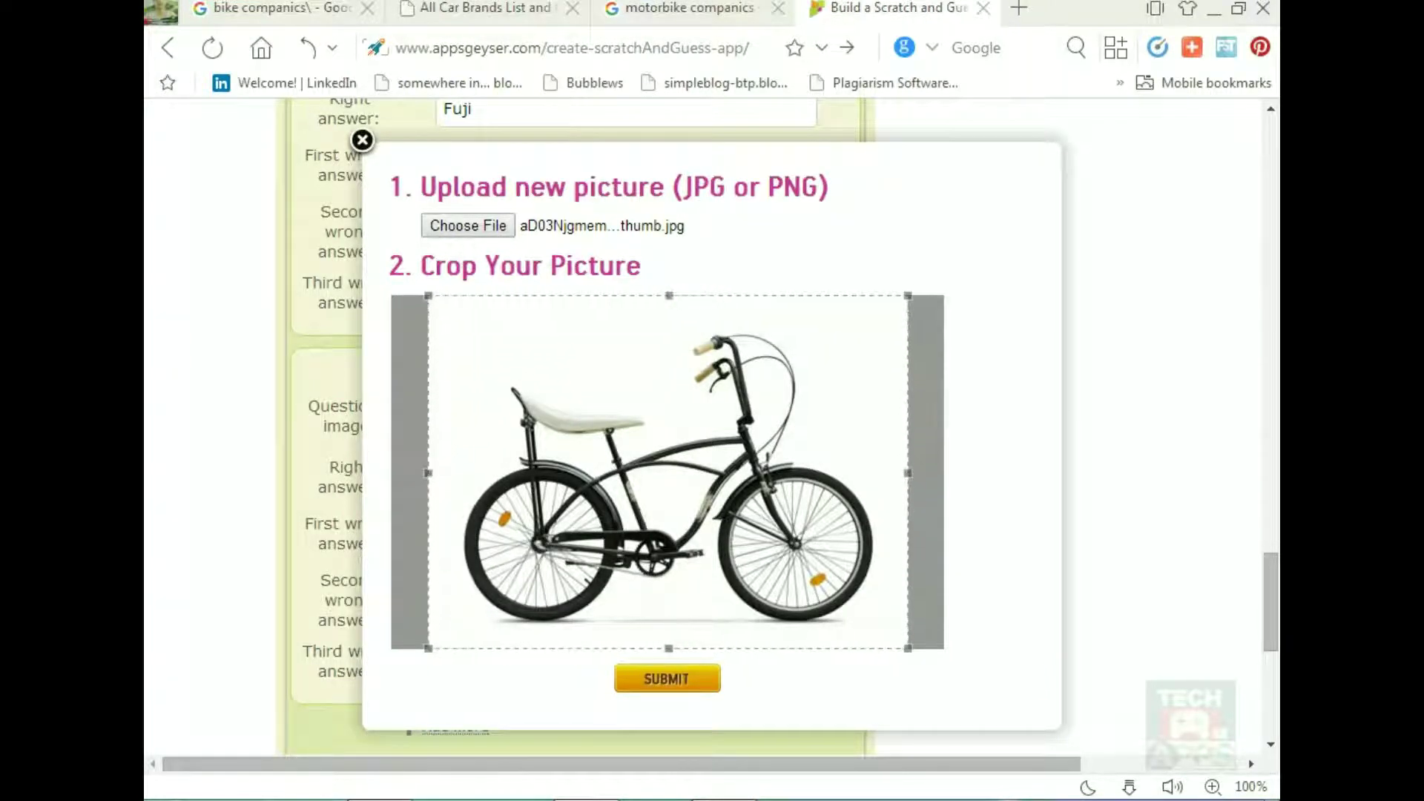
drag(428, 296, 463, 321)
drag(511, 364, 501, 361)
click(667, 678)
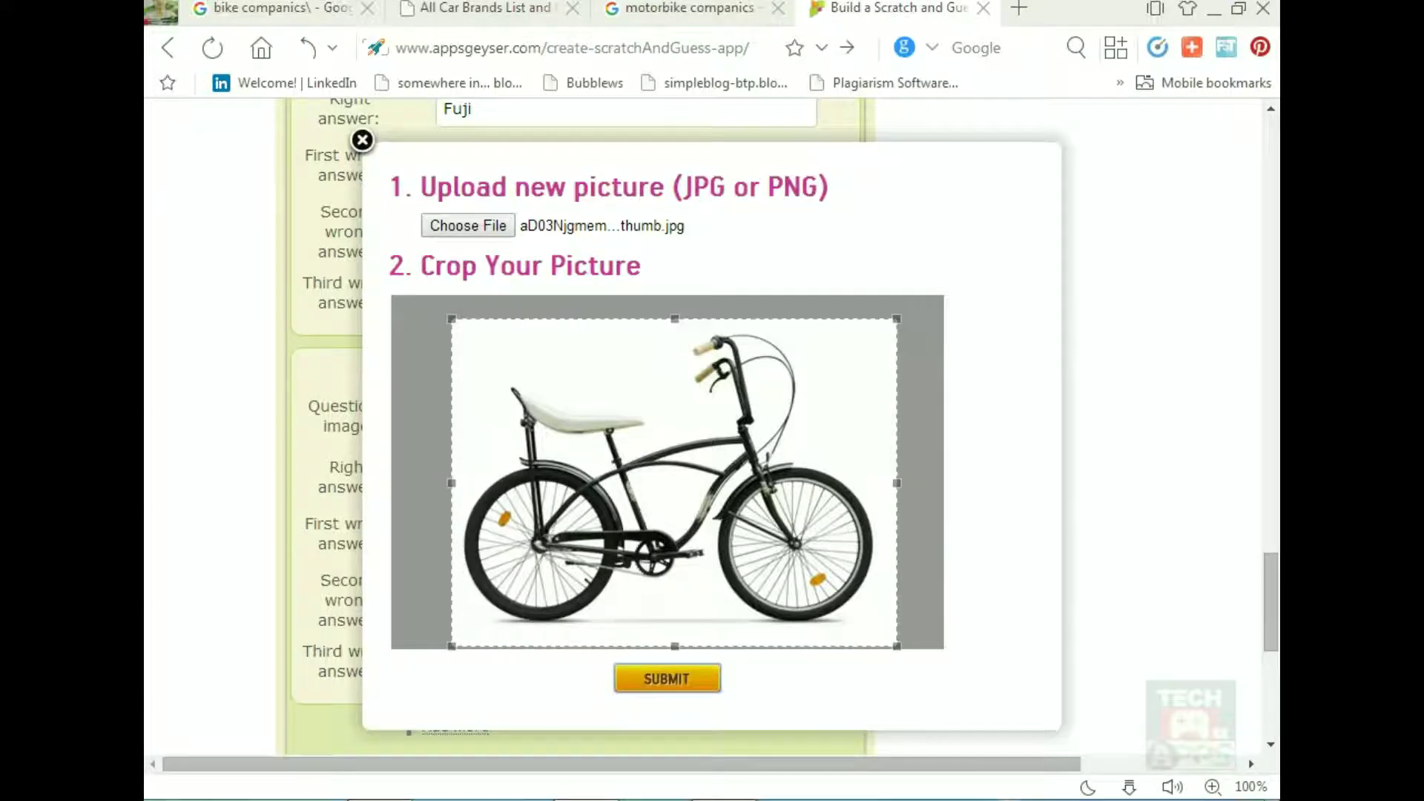
click(667, 677)
Open Wikipedia's "List of bicycle brands and manufacturing companies" from the bike companies search results to find question #2's right answer.
scroll(578, 431, down, 1)
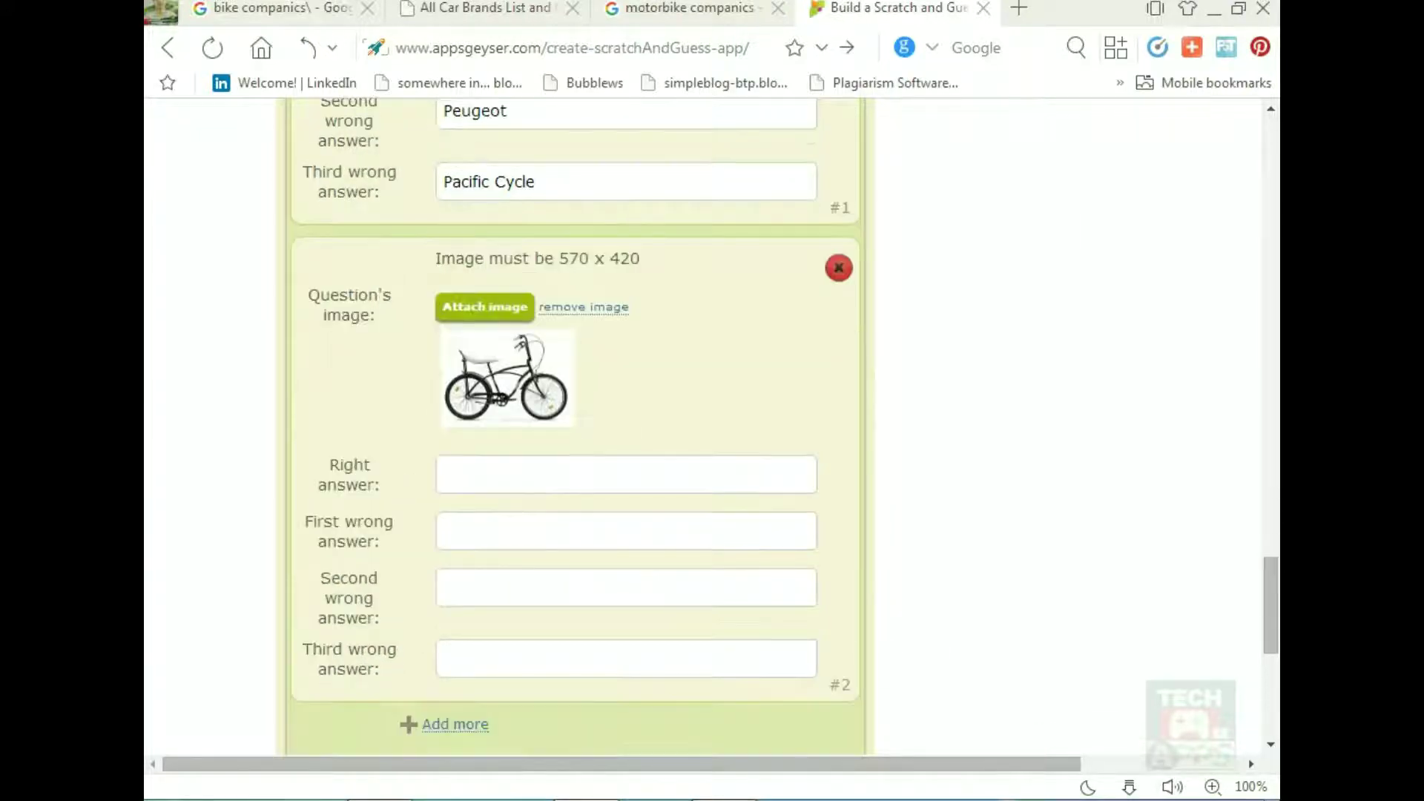
click(626, 475)
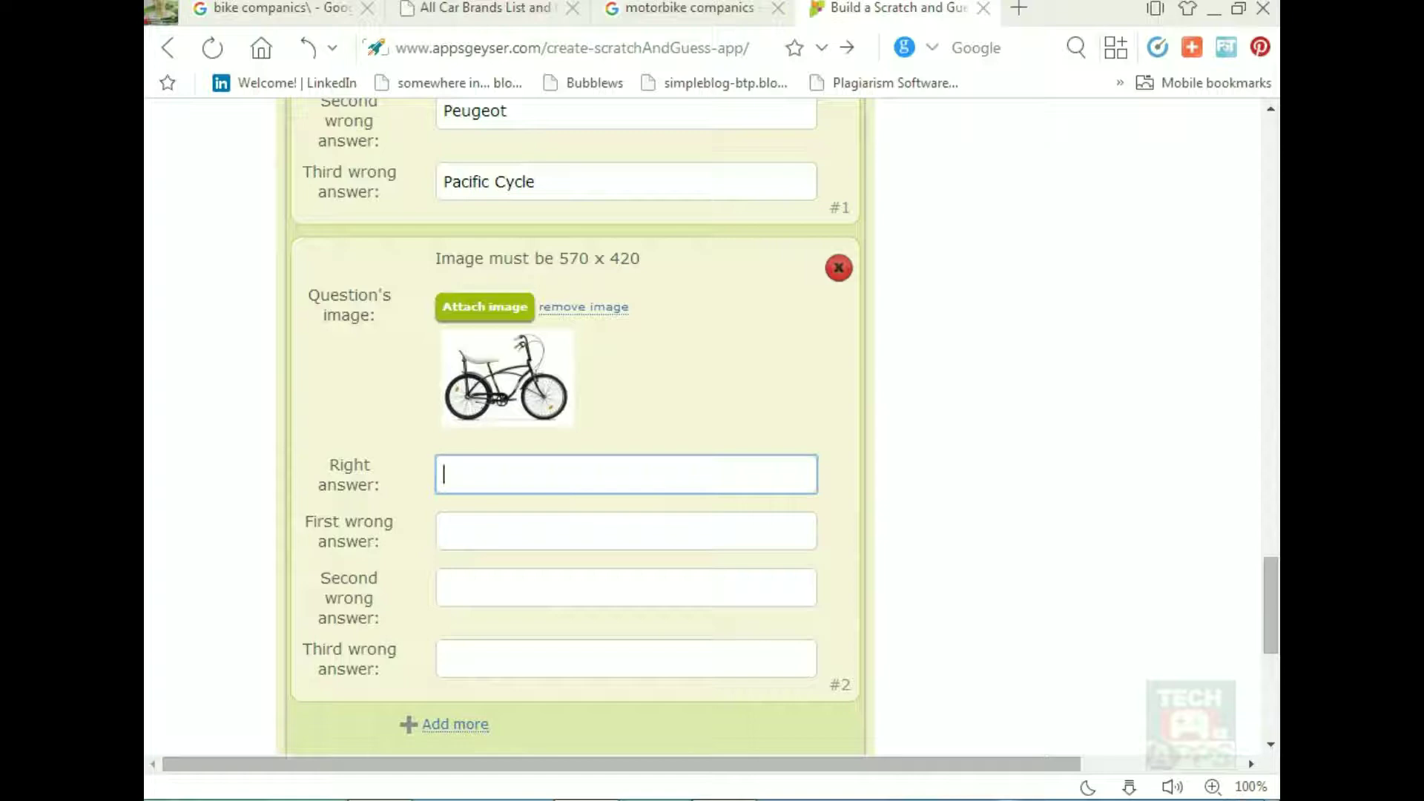
click(485, 9)
click(280, 8)
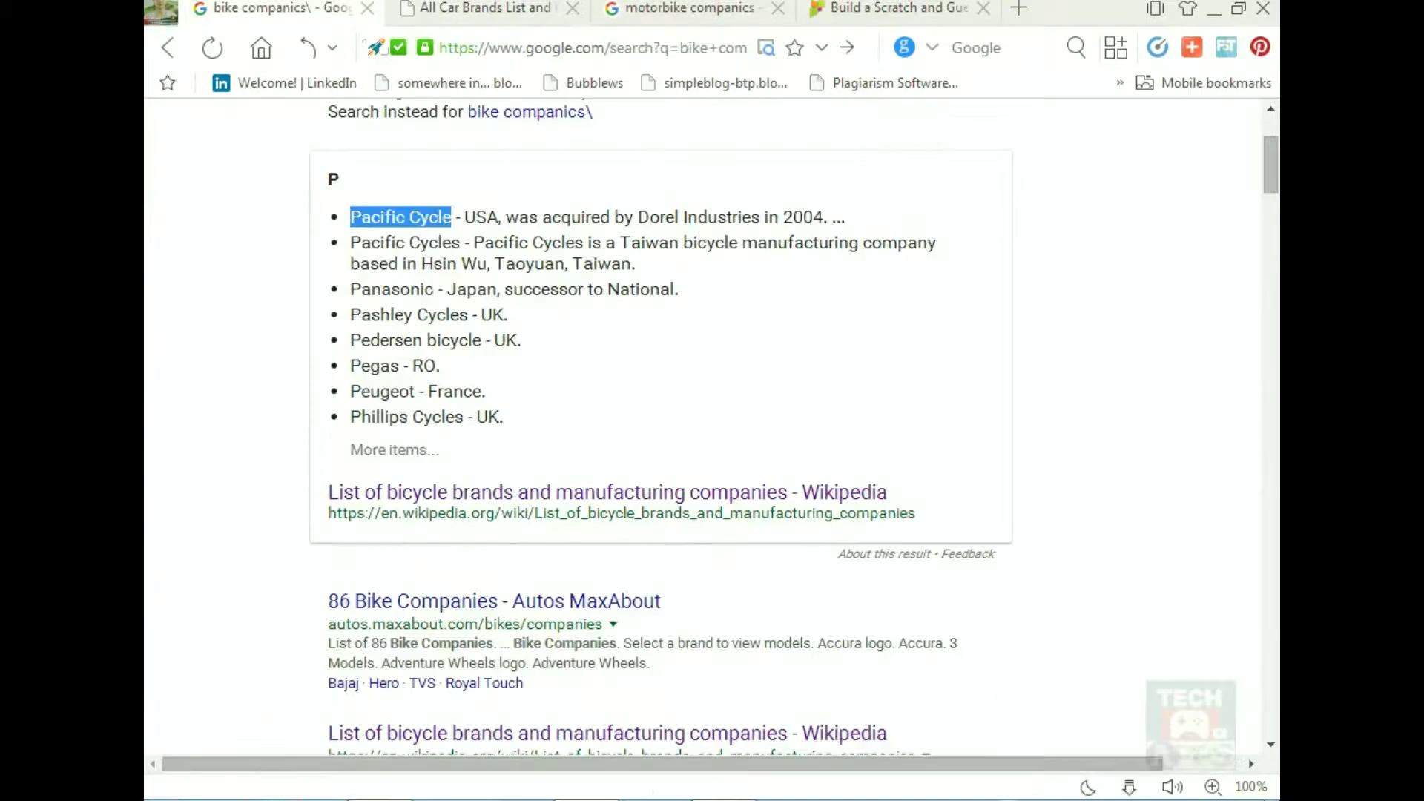
click(607, 490)
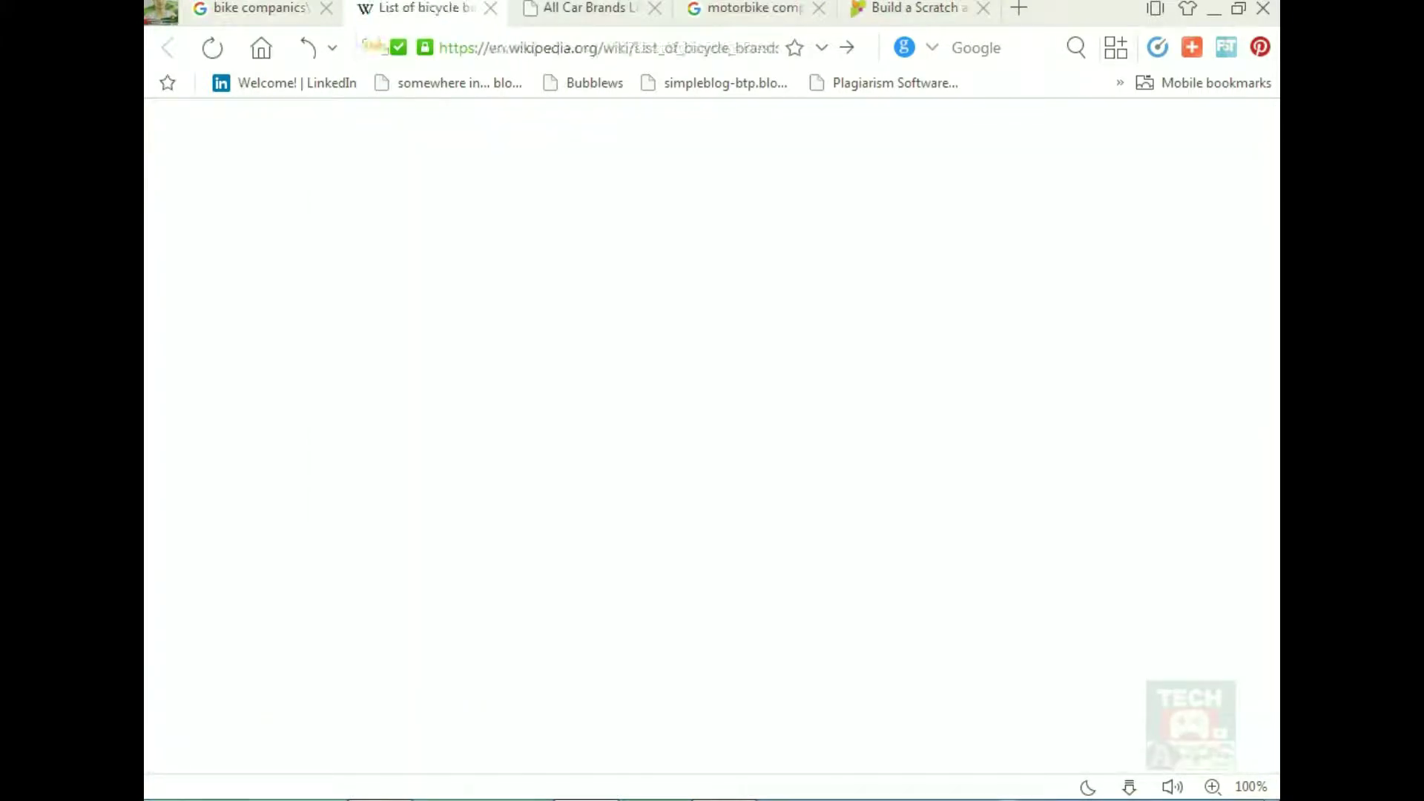
Copy "BMC" from Wikipedia's bicycle brands list into the bike question #2's right answer.
scroll(711, 438, down, 12)
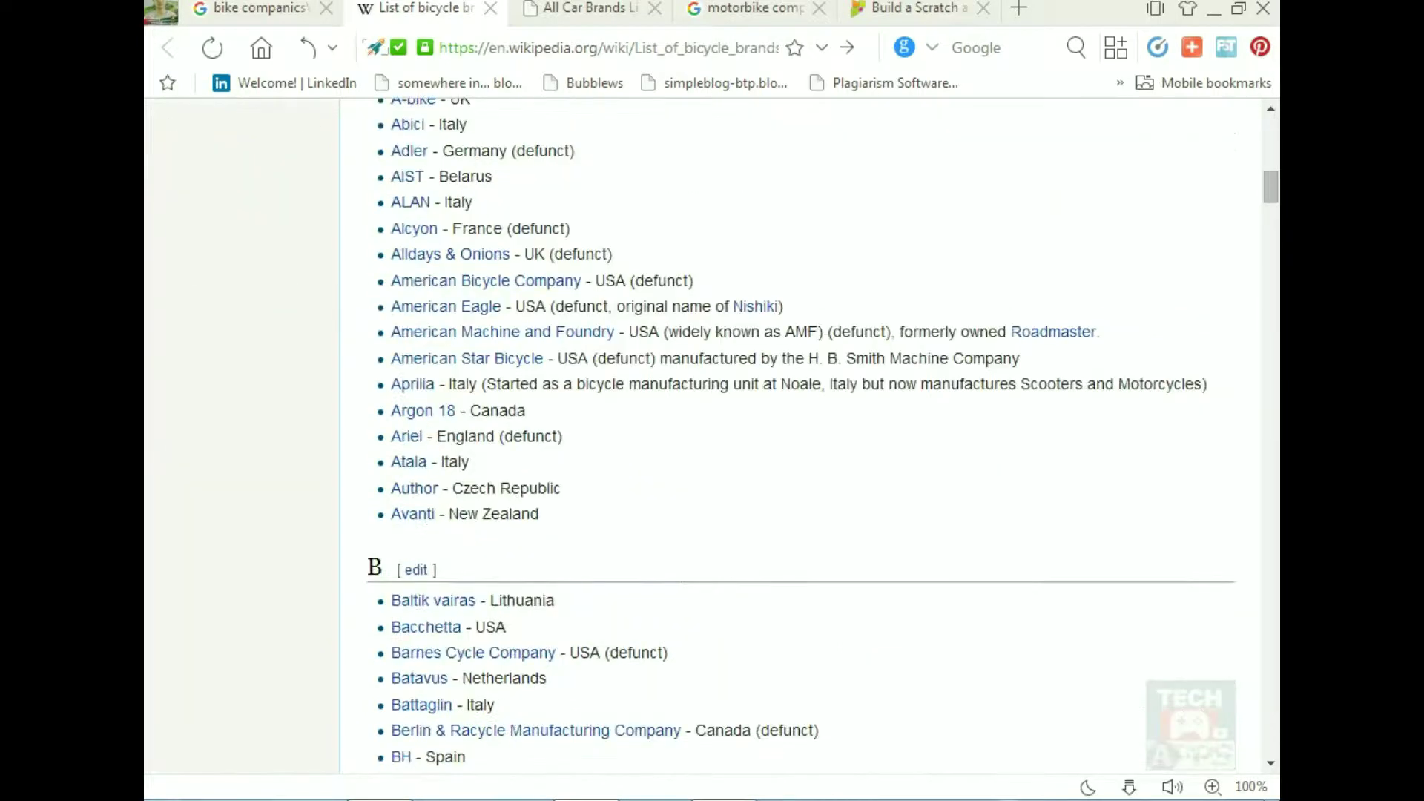
scroll(482, 415, down, 7)
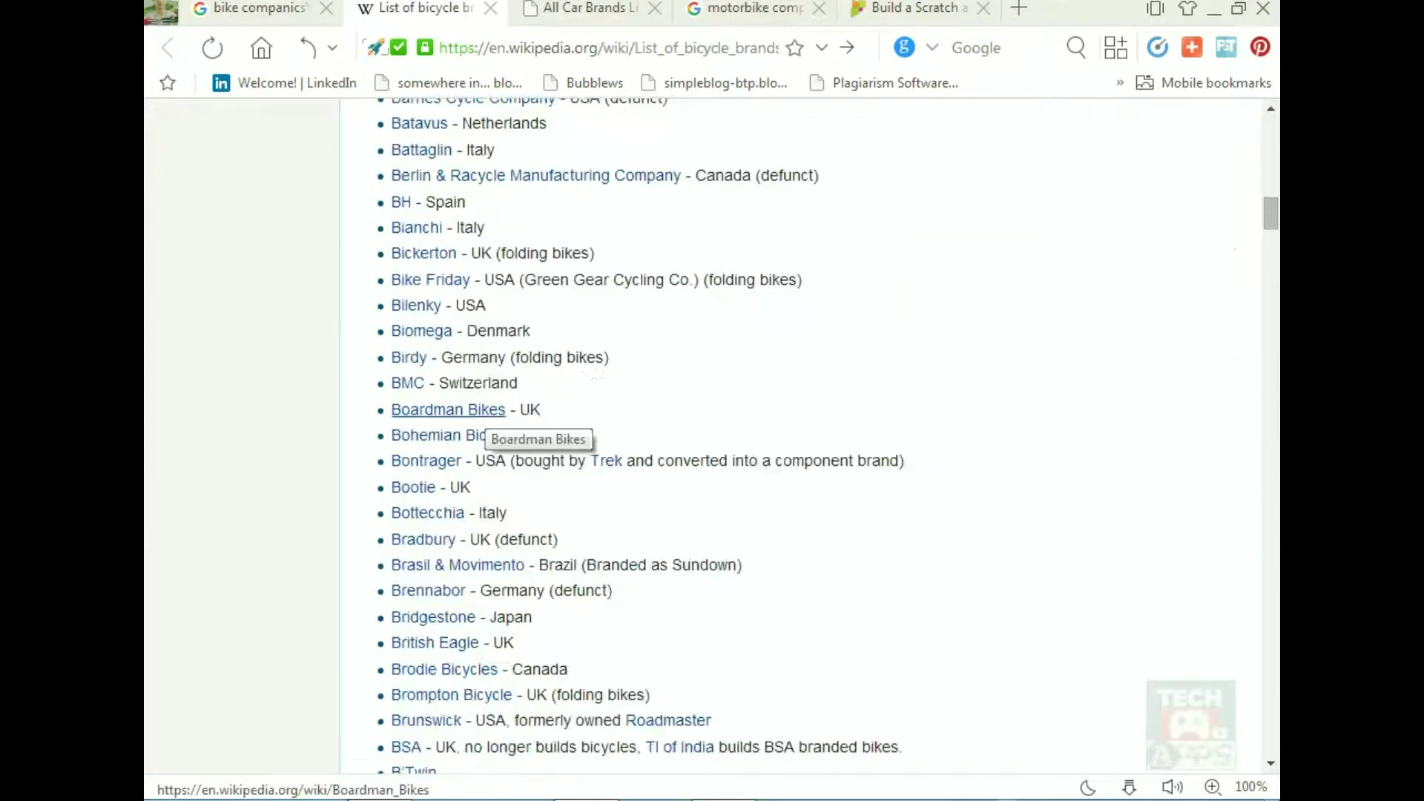
drag(392, 358, 422, 384)
key(ctrl+c)
click(564, 385)
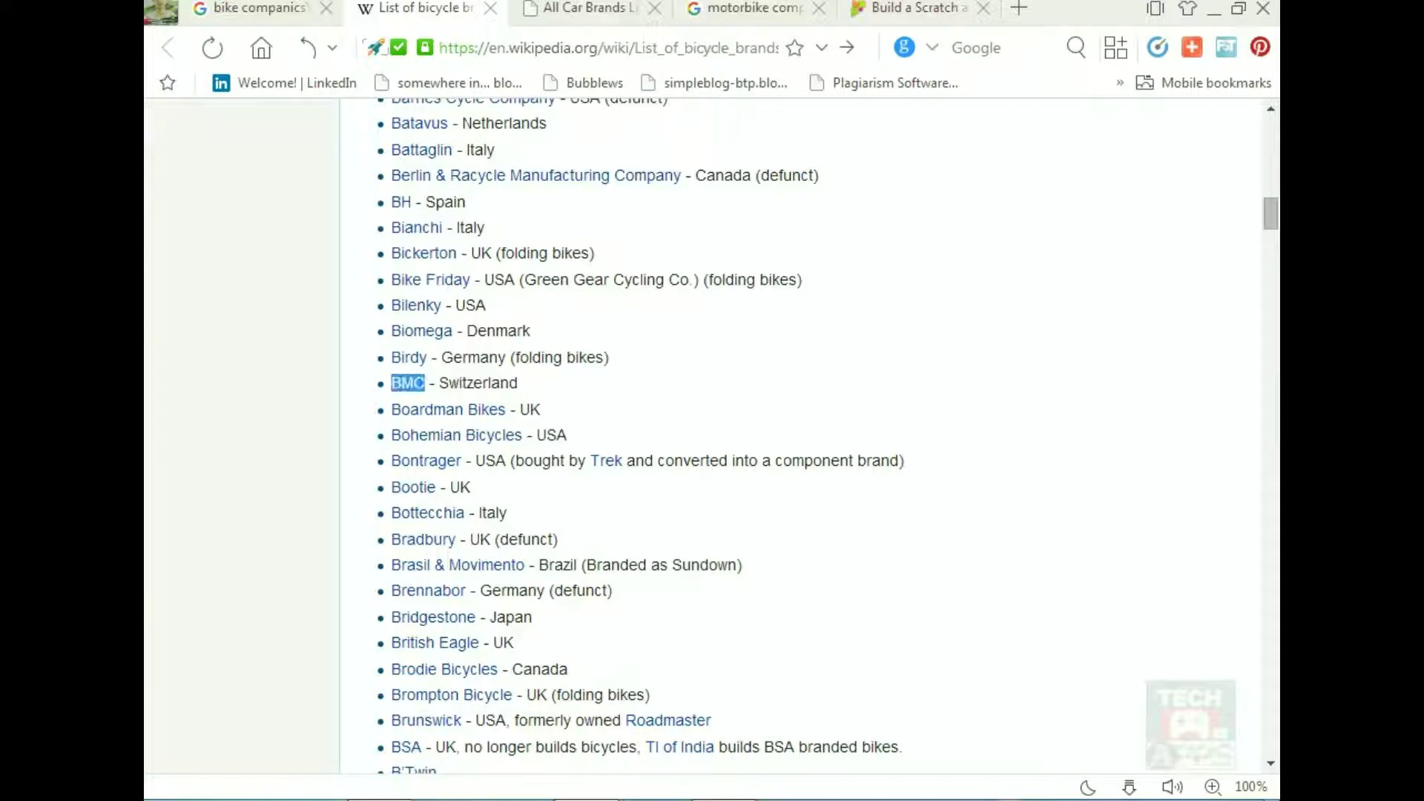
click(753, 8)
click(918, 9)
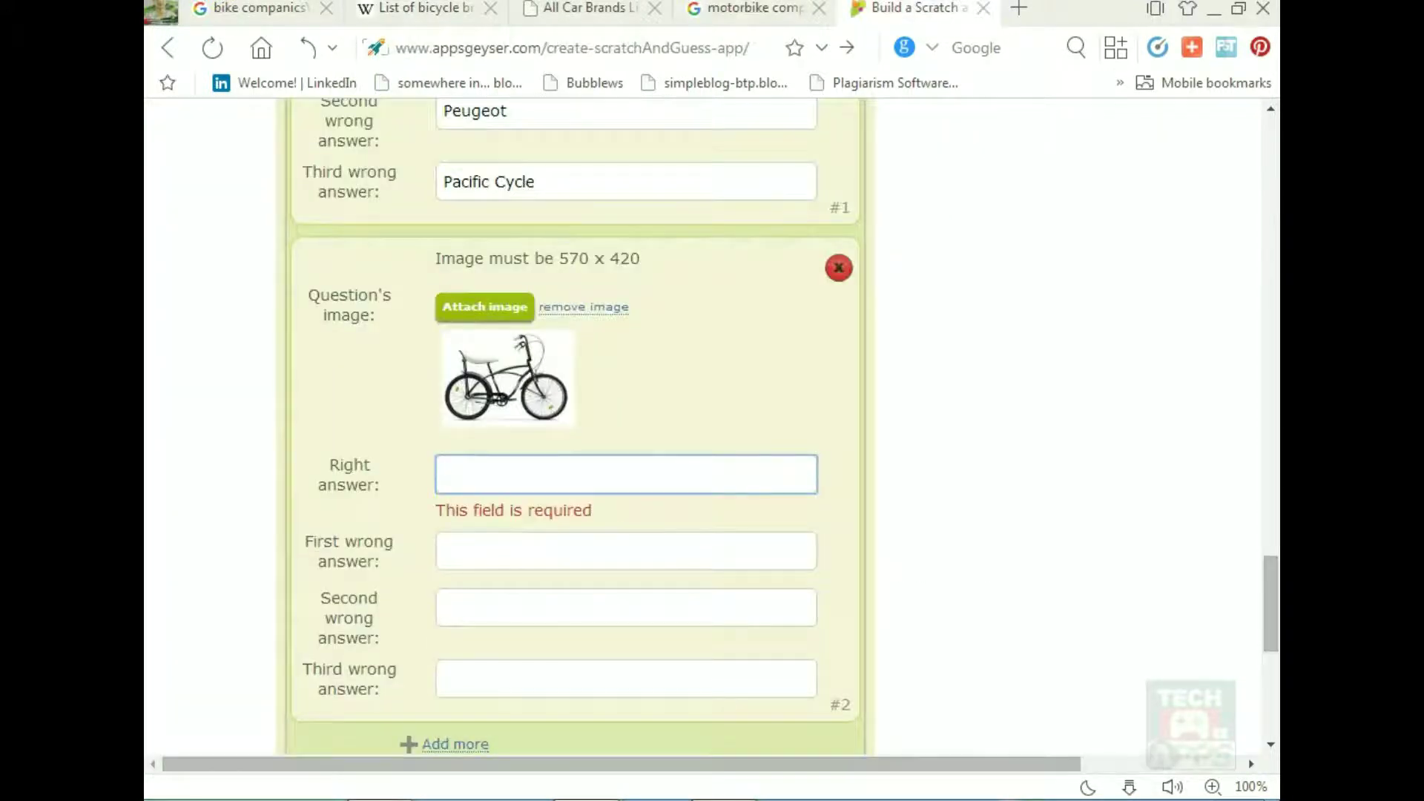
key(ctrl+v)
Close the Wikipedia list and copy "Pegas - RO." from the bike companies results into the bike question #2's first wrong answer.
key(ctrl+Tab)
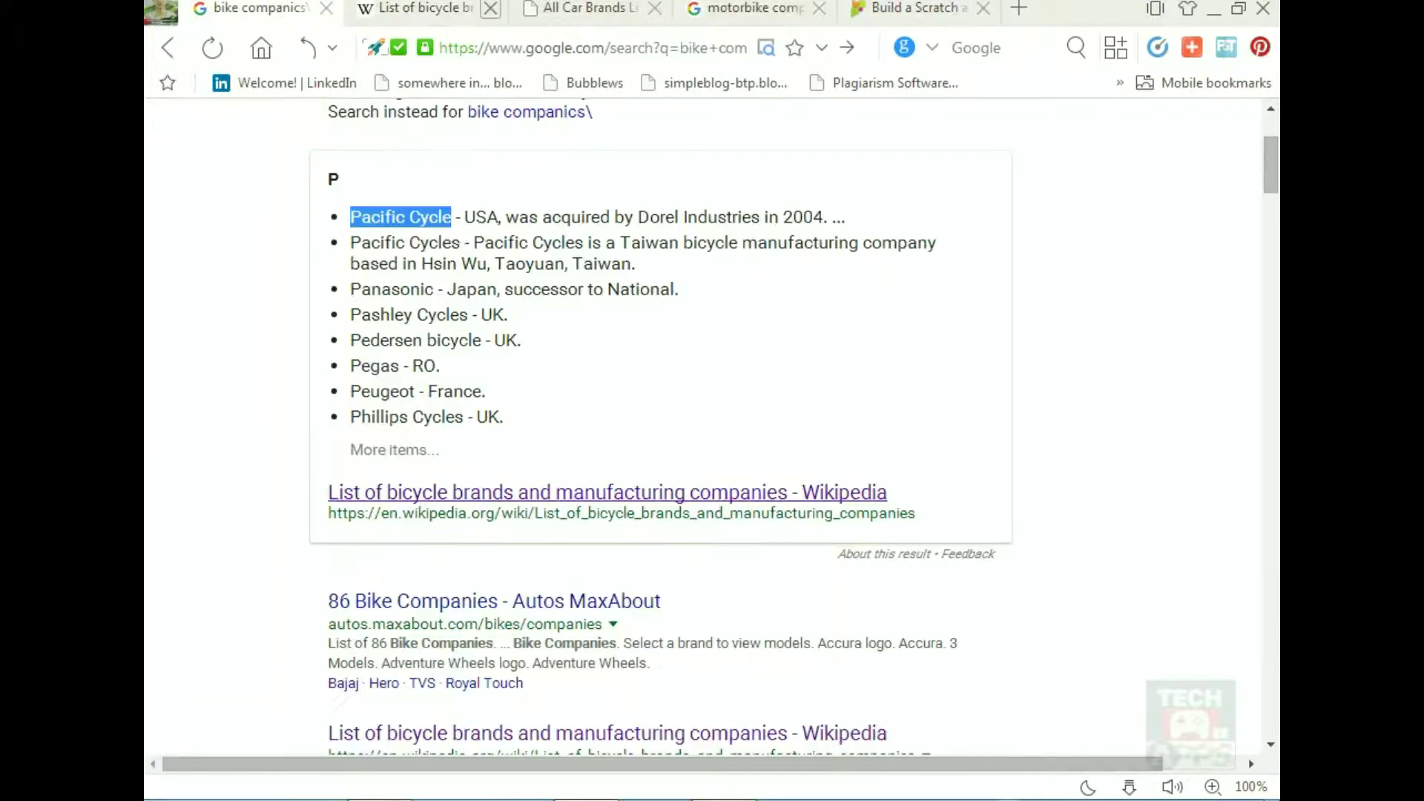
click(490, 8)
drag(350, 366, 440, 366)
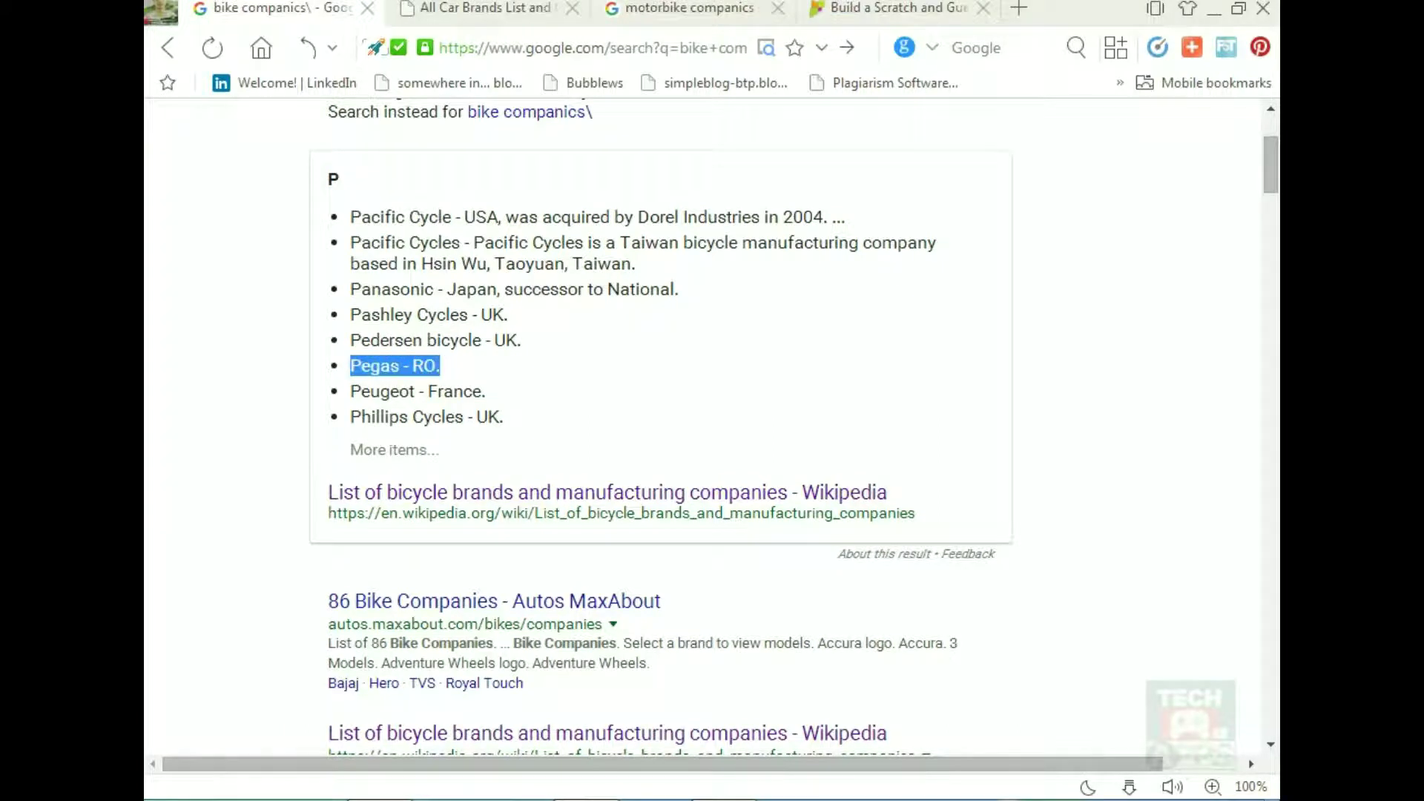
key(ctrl+c)
key(ctrl+shift+Tab)
key(Tab)
key(ctrl+v)
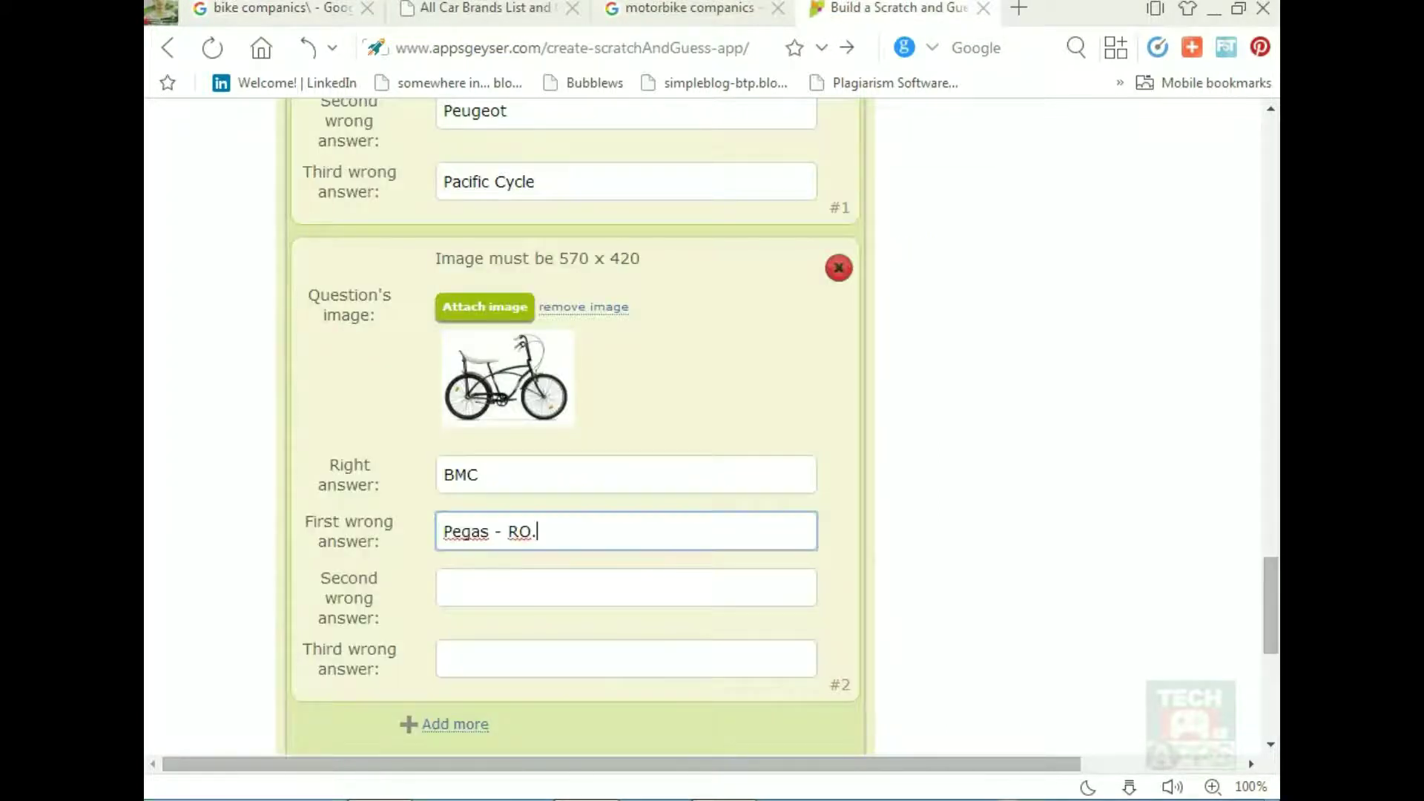
Enter "BMX" as the bike question #2's second wrong answer.
key(Tab)
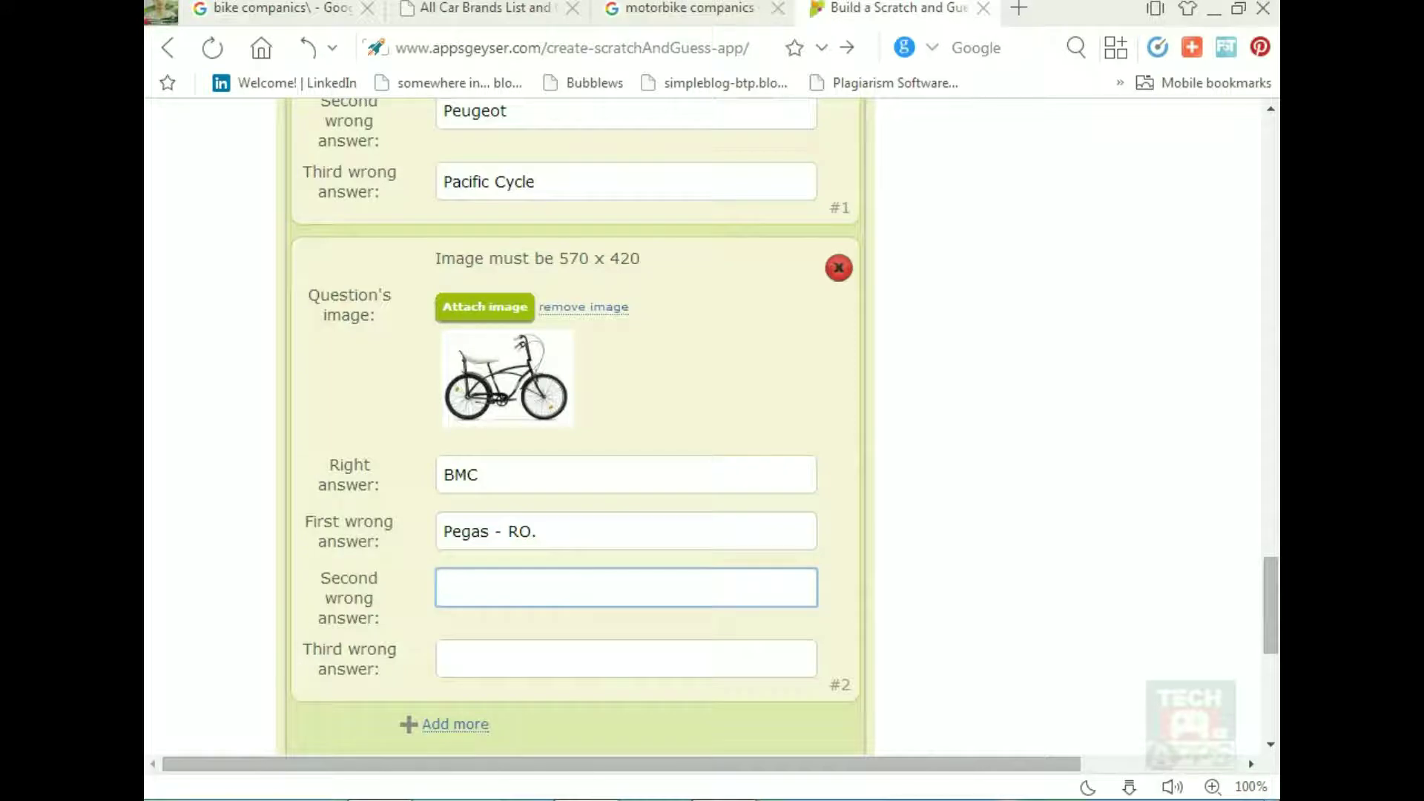
text(BMX)
key(Tab)
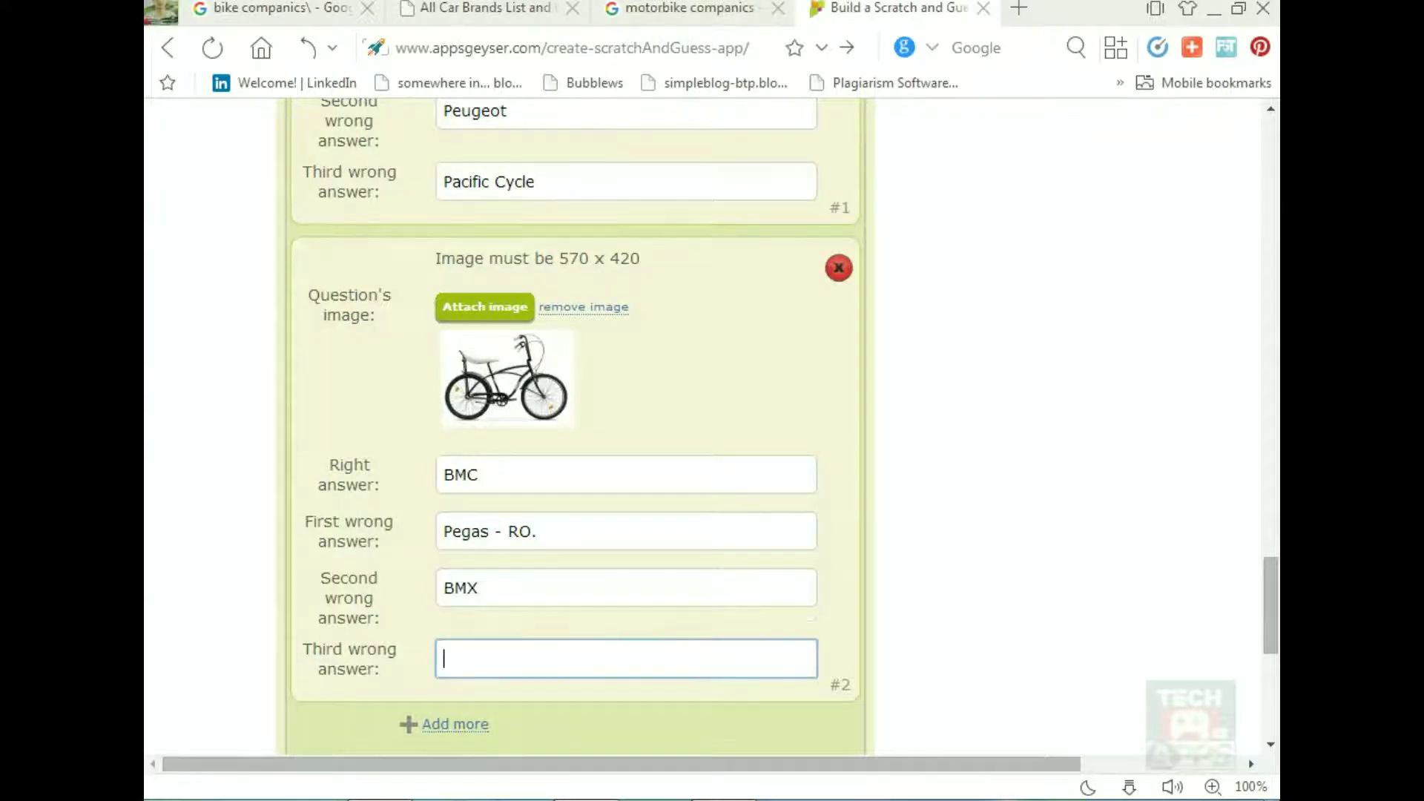
Copy "Pedersen bicycle" from the bike companies results into the bike question #2's third wrong answer.
key(ctrl+Tab)
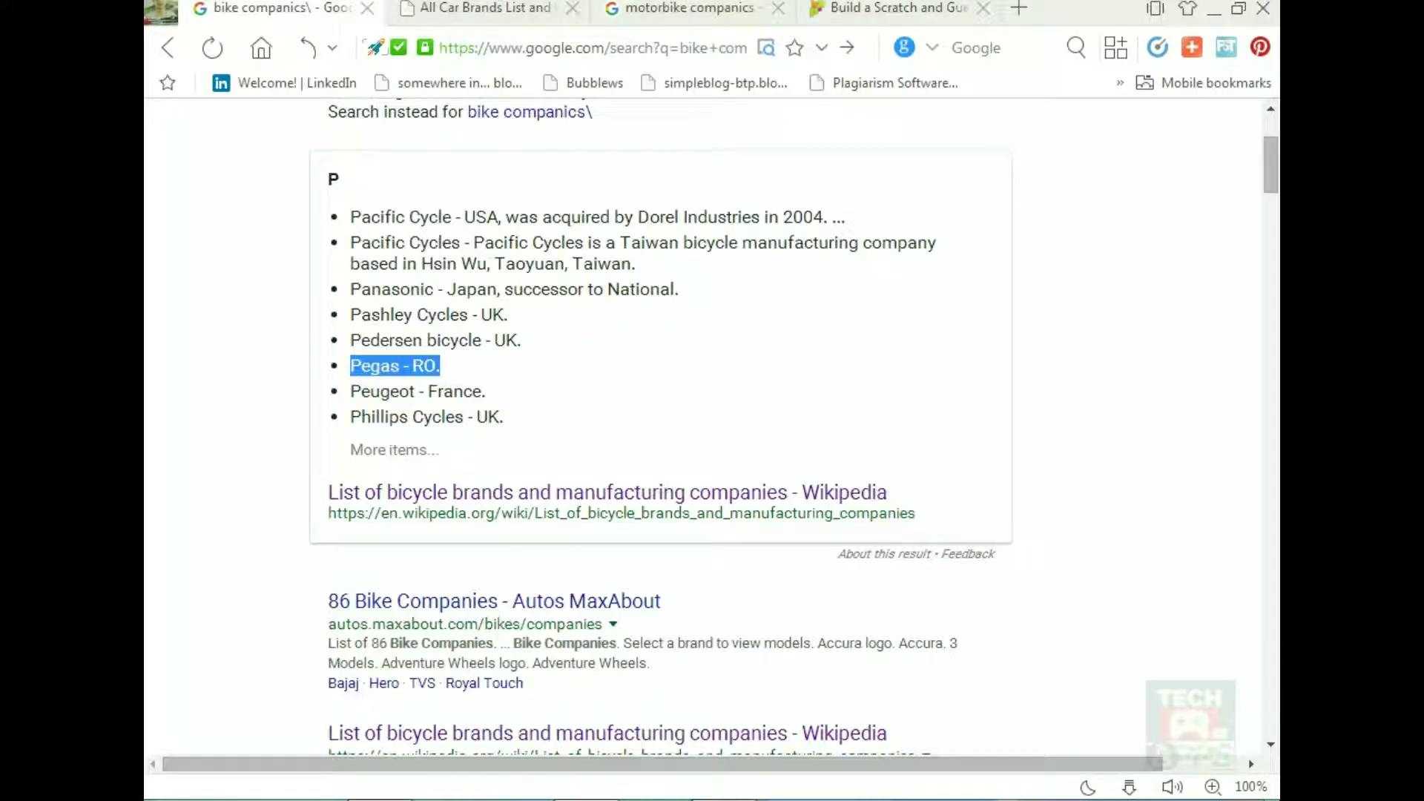
drag(351, 340, 482, 340)
key(ctrl+c)
key(ctrl+shift+Tab)
key(ctrl+v)
Attach the orange-yellow wave picture (e6f060578469baf049a7947c06e1088a) as the game background, cropped to its full-height left part.
scroll(571, 408, down, 3)
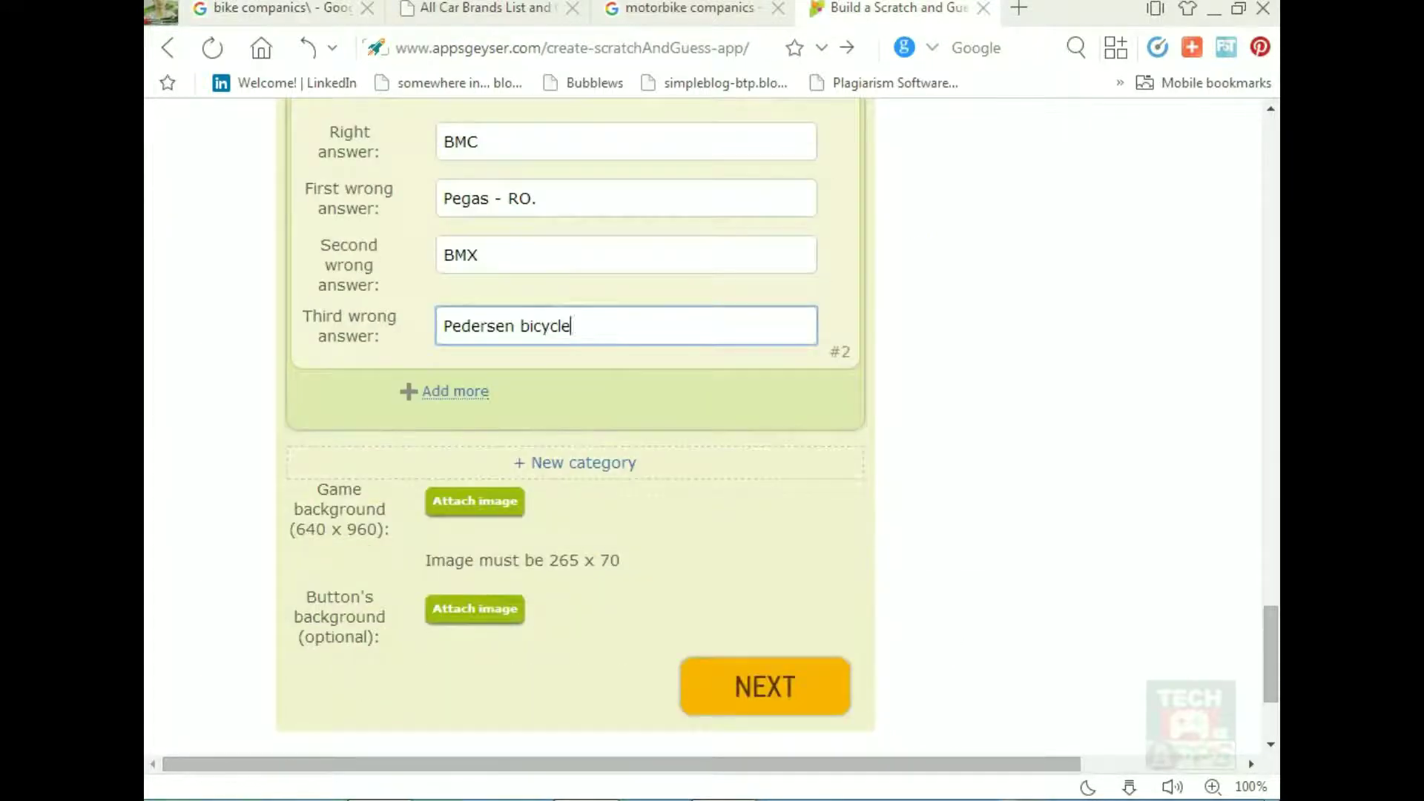
scroll(571, 408, up, 10)
scroll(571, 408, down, 12)
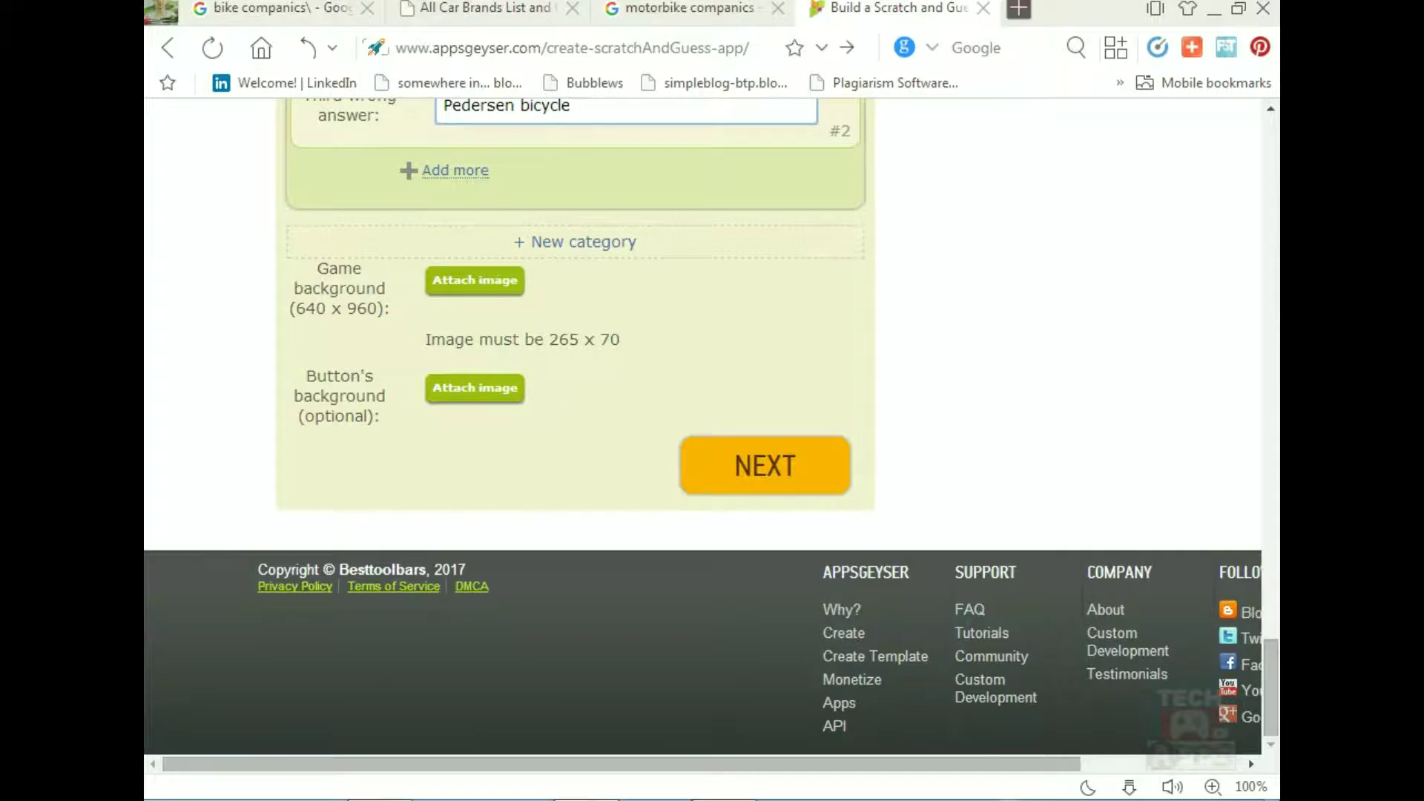
click(474, 281)
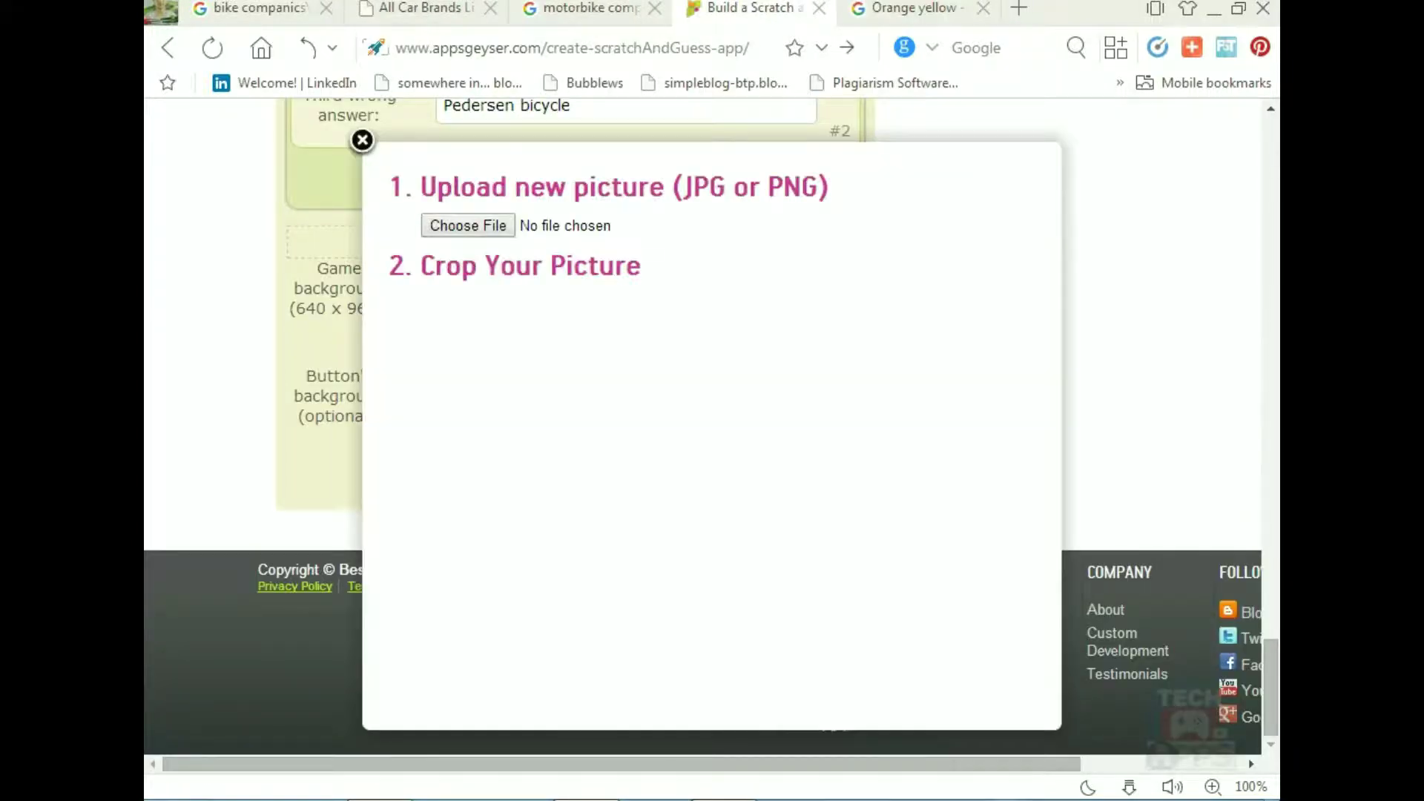
click(468, 225)
click(667, 190)
click(953, 709)
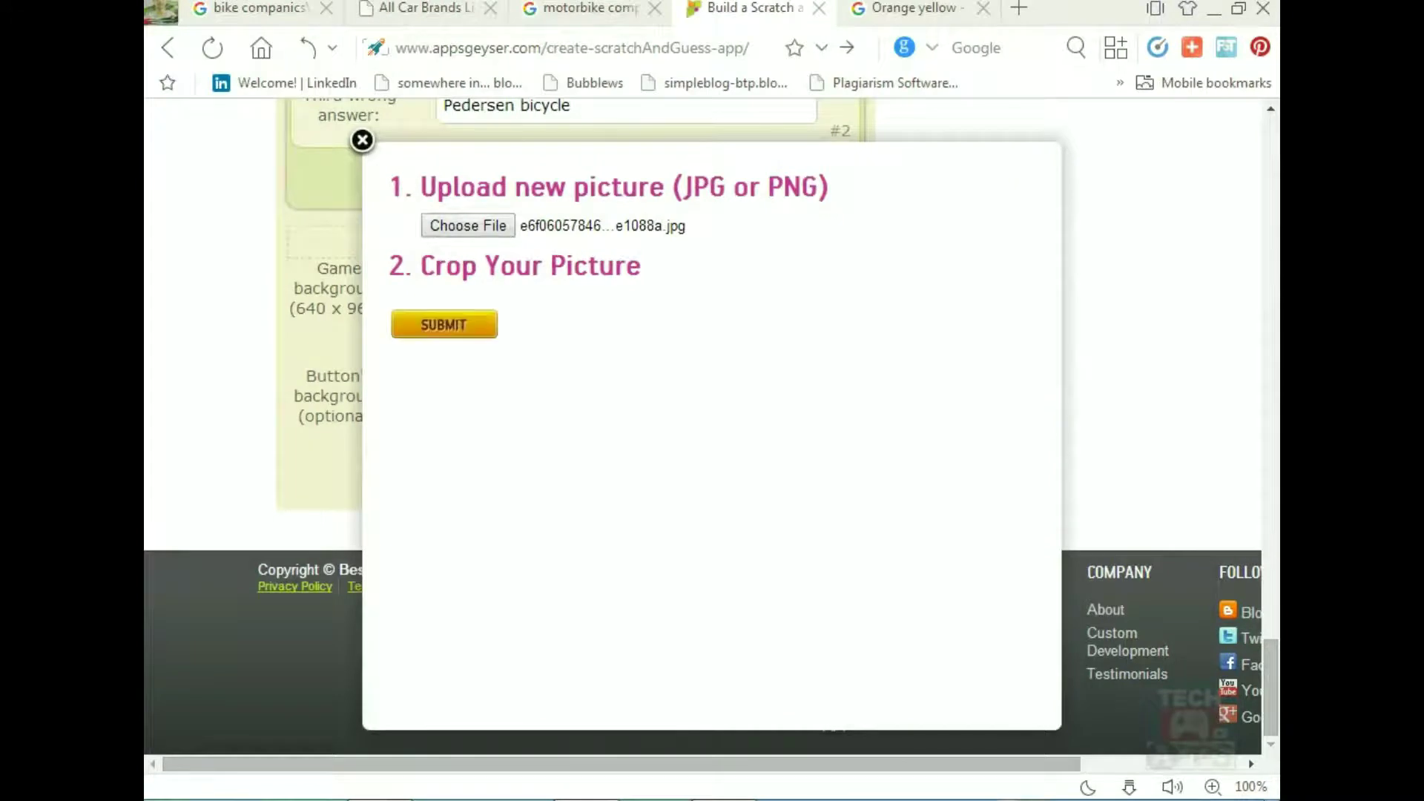
drag(610, 623, 627, 648)
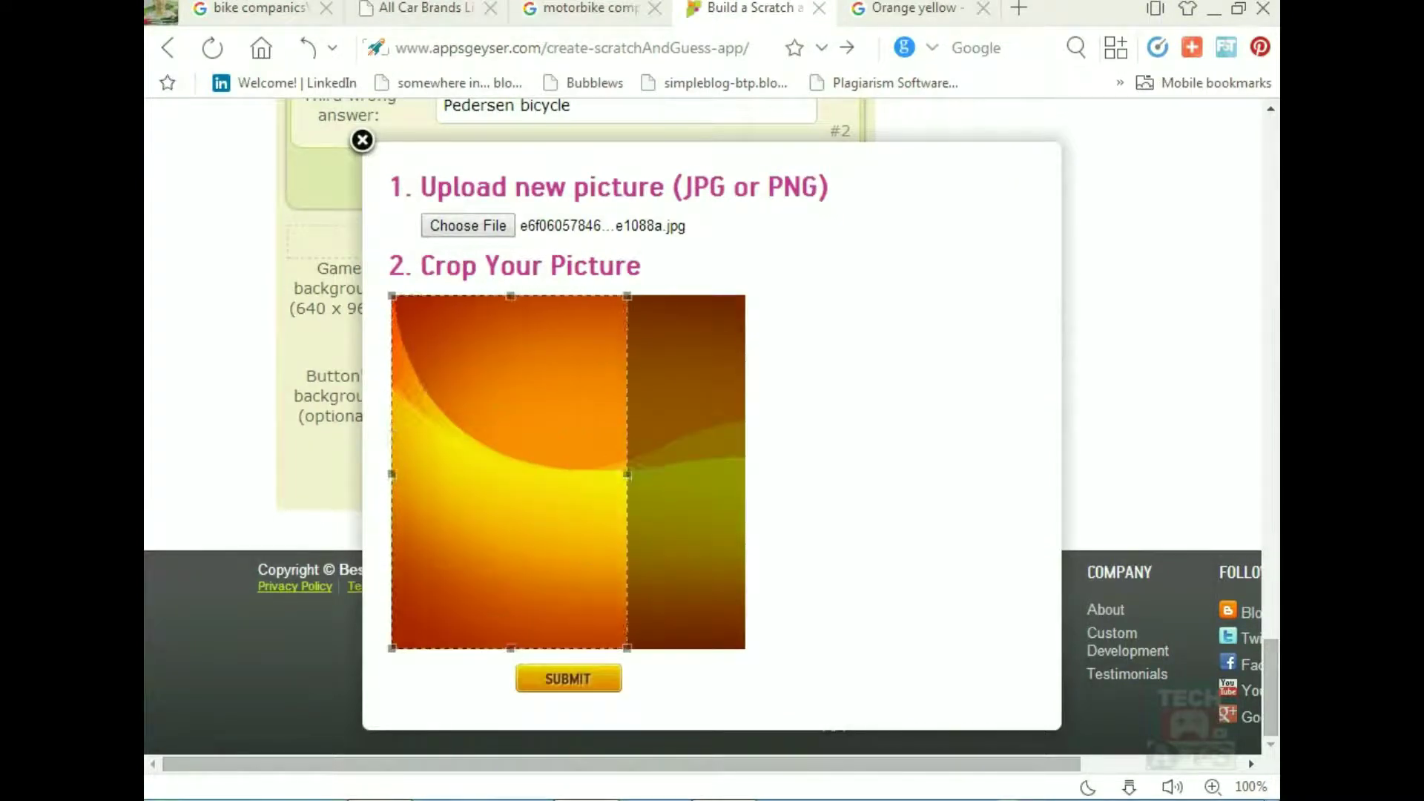
mouse_move(510, 473)
mouse_down()
mouse_move(560, 472)
mouse_move(509, 472)
mouse_up()
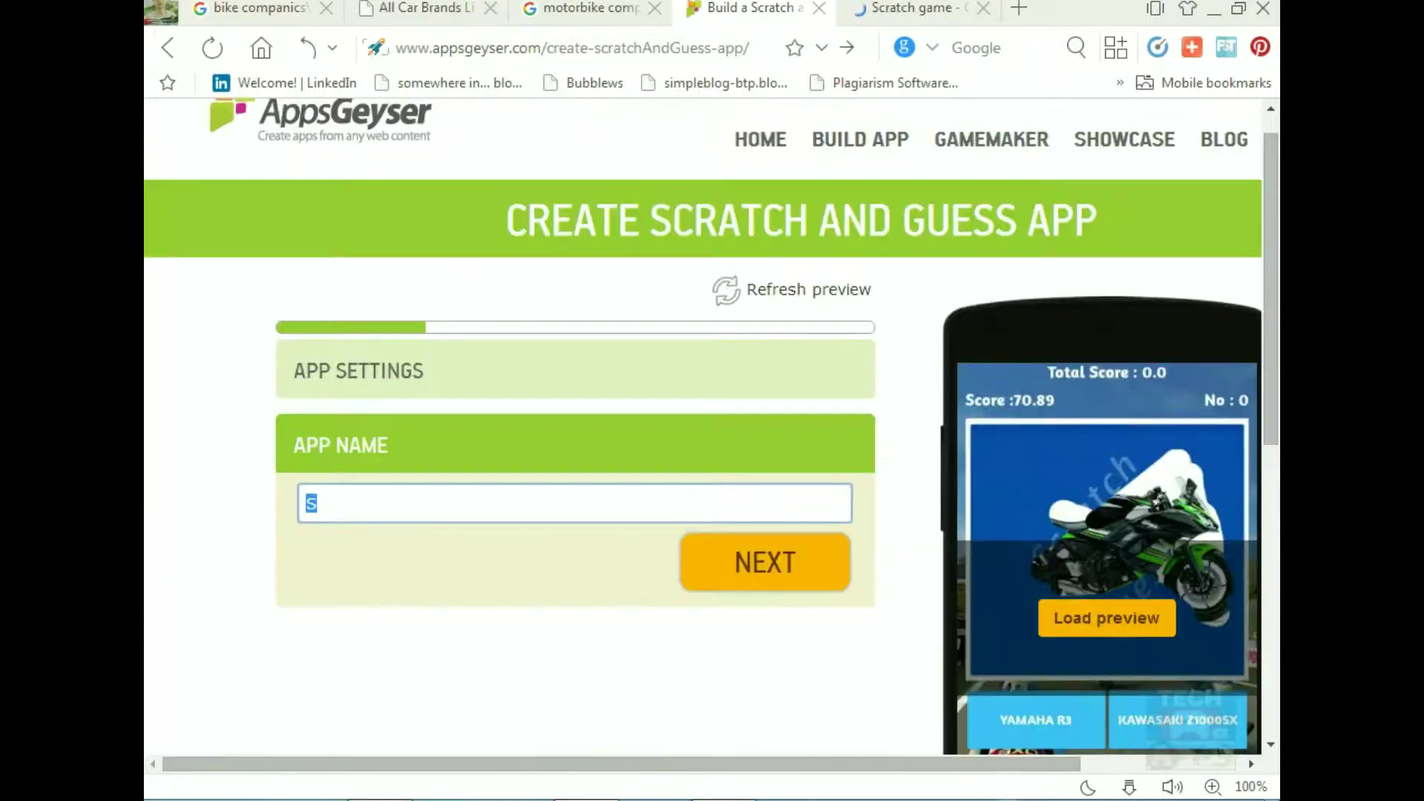
Name the app "Scratch game" and give it the description "This is a Scratch game.".
key(ctrl+v)
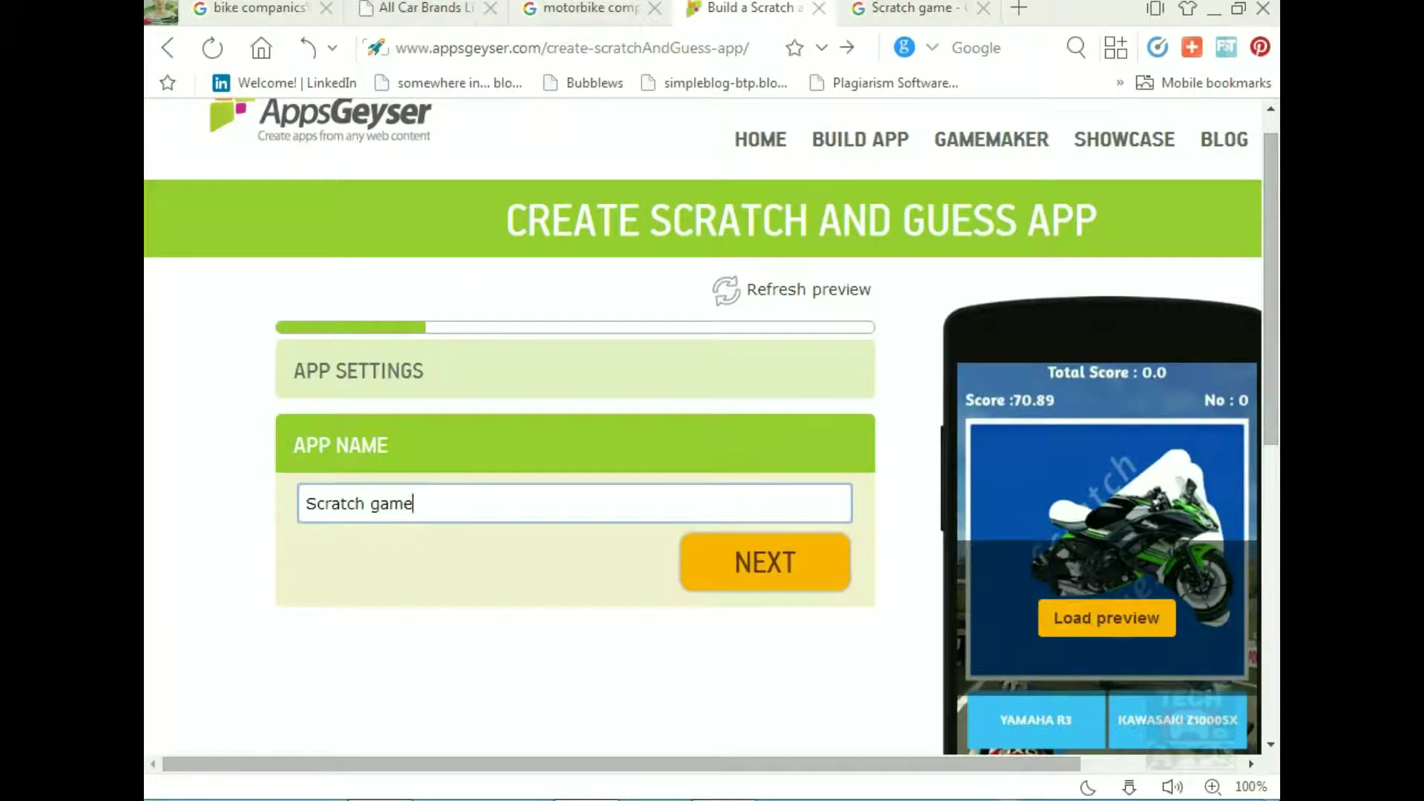
key(Return)
text(T)
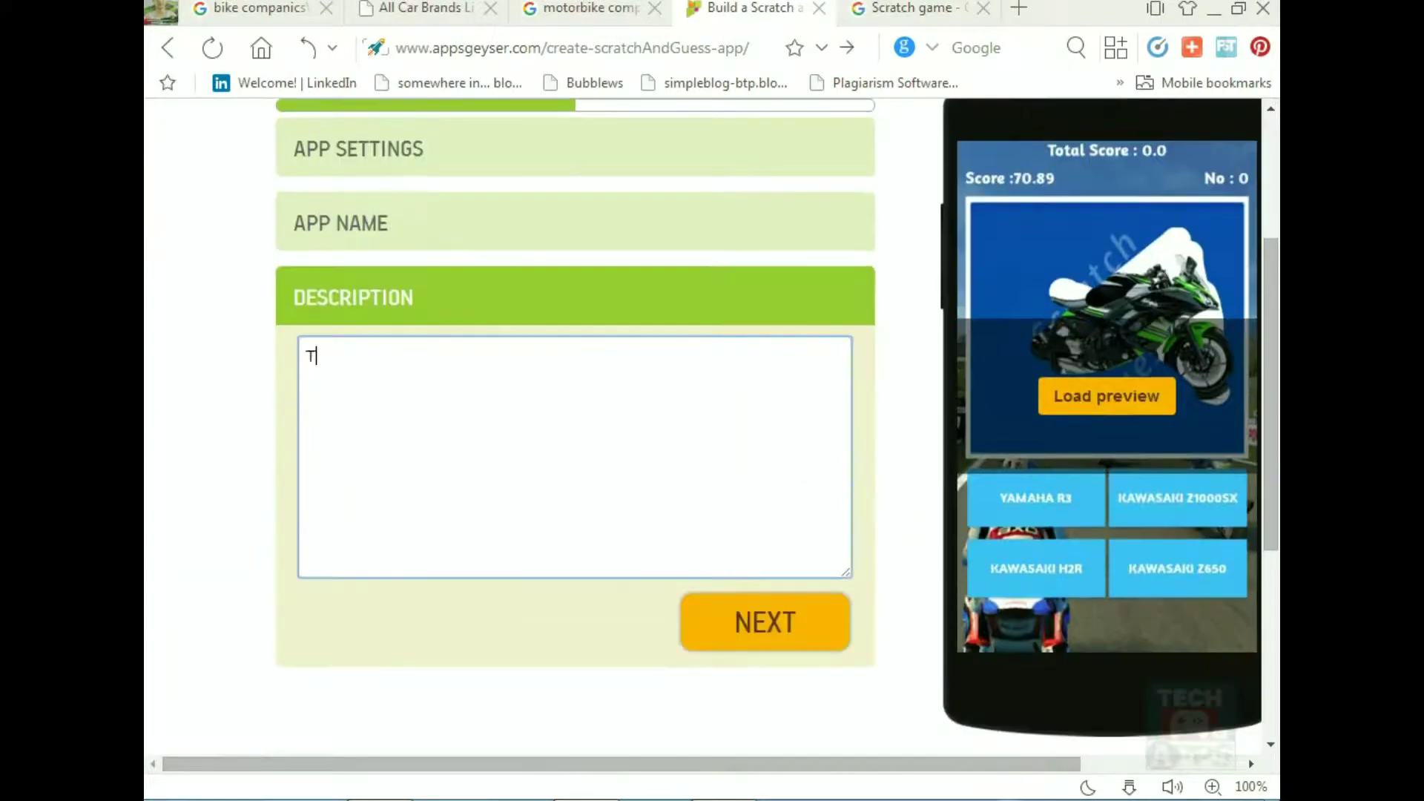
text(his is a Scratch game.)
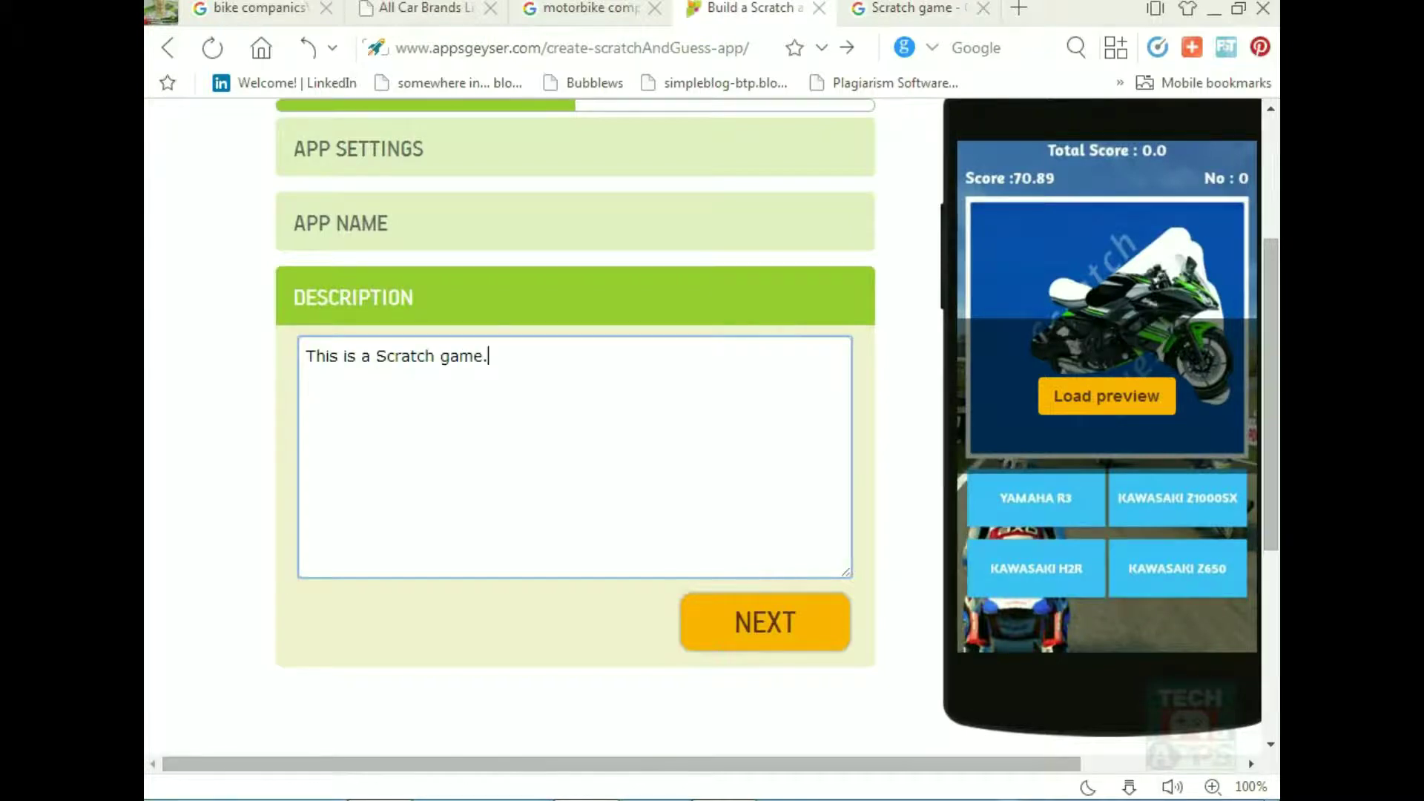
click(765, 622)
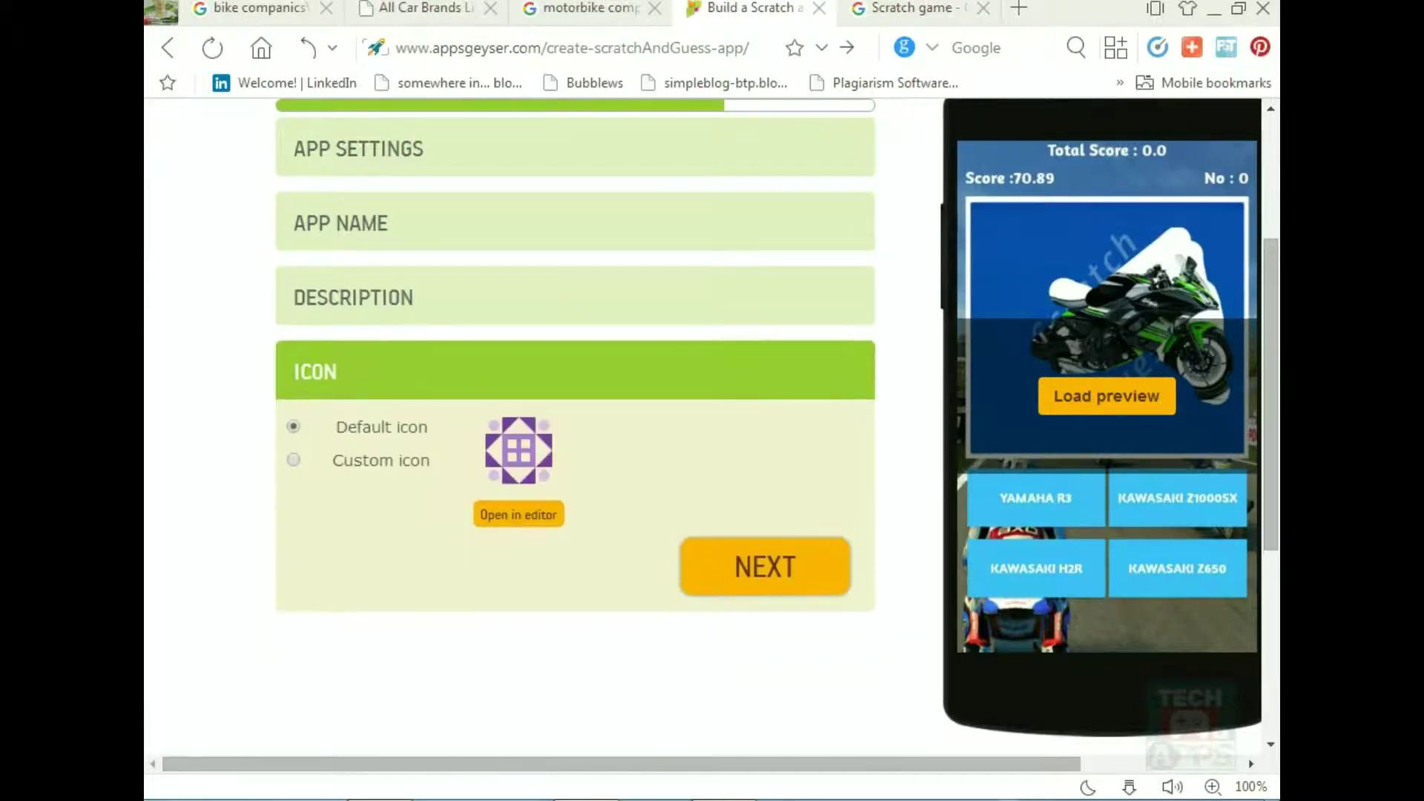
Close the extra search page and set unnamed.png, cropped to the whole picture, as the app's custom icon.
click(983, 9)
click(293, 459)
click(380, 493)
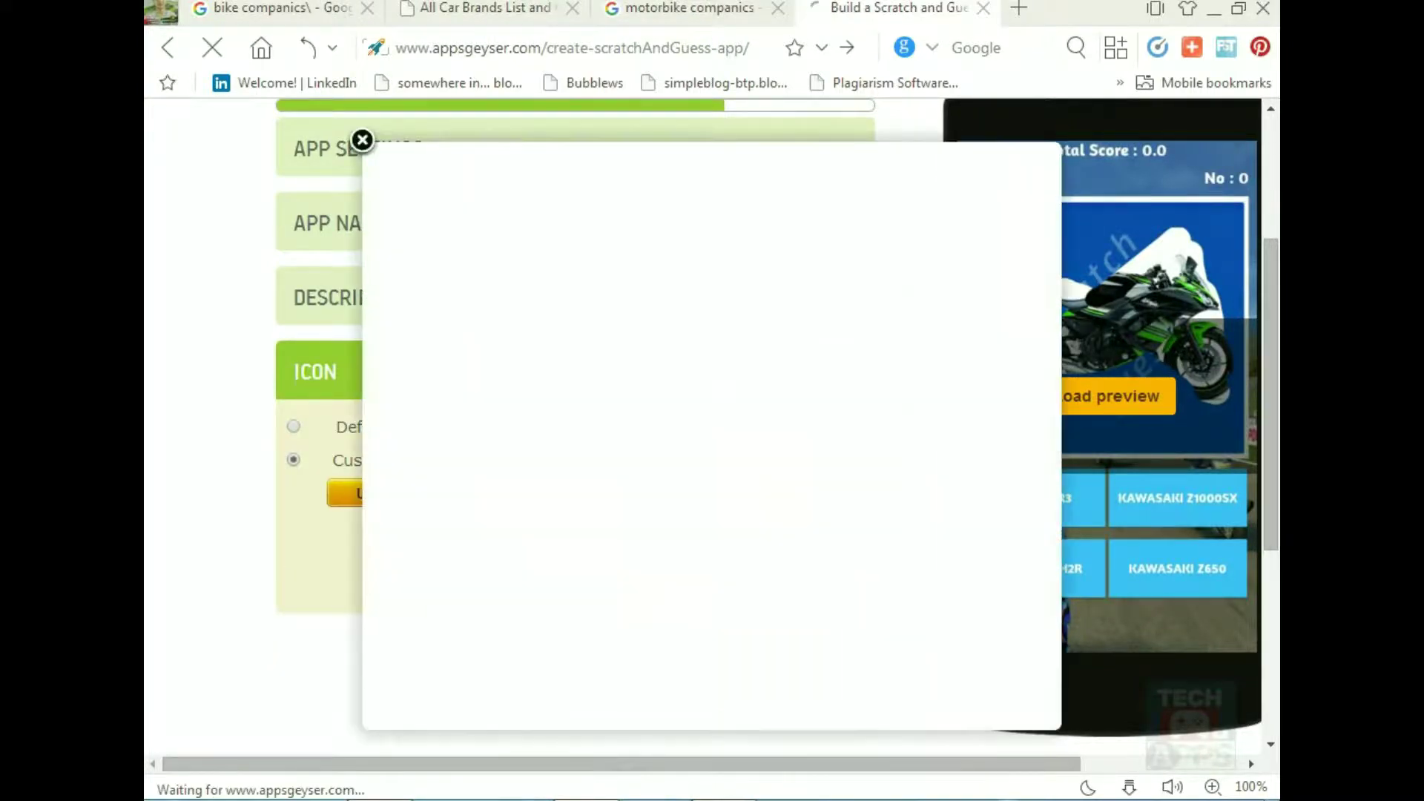
click(468, 225)
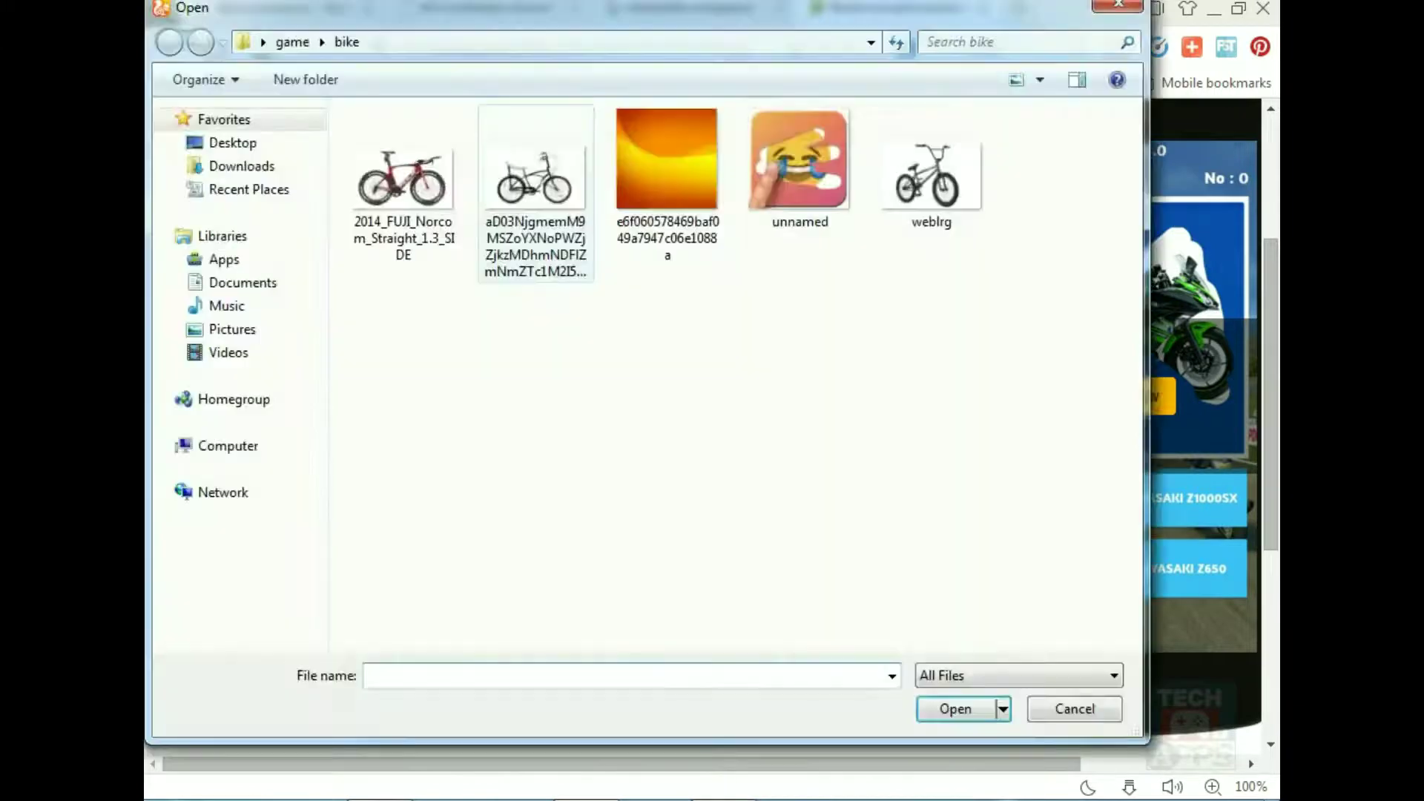
click(798, 169)
click(952, 706)
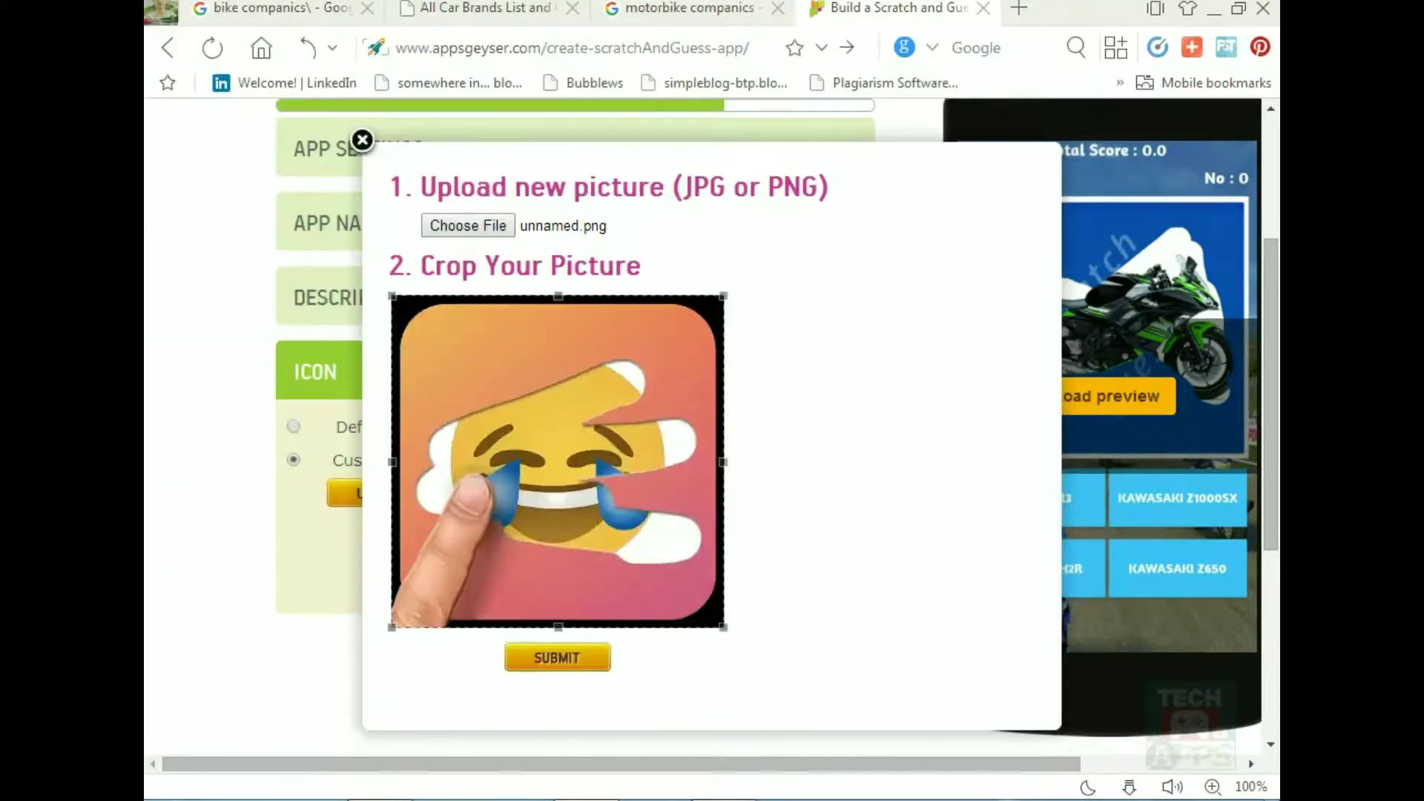
click(557, 657)
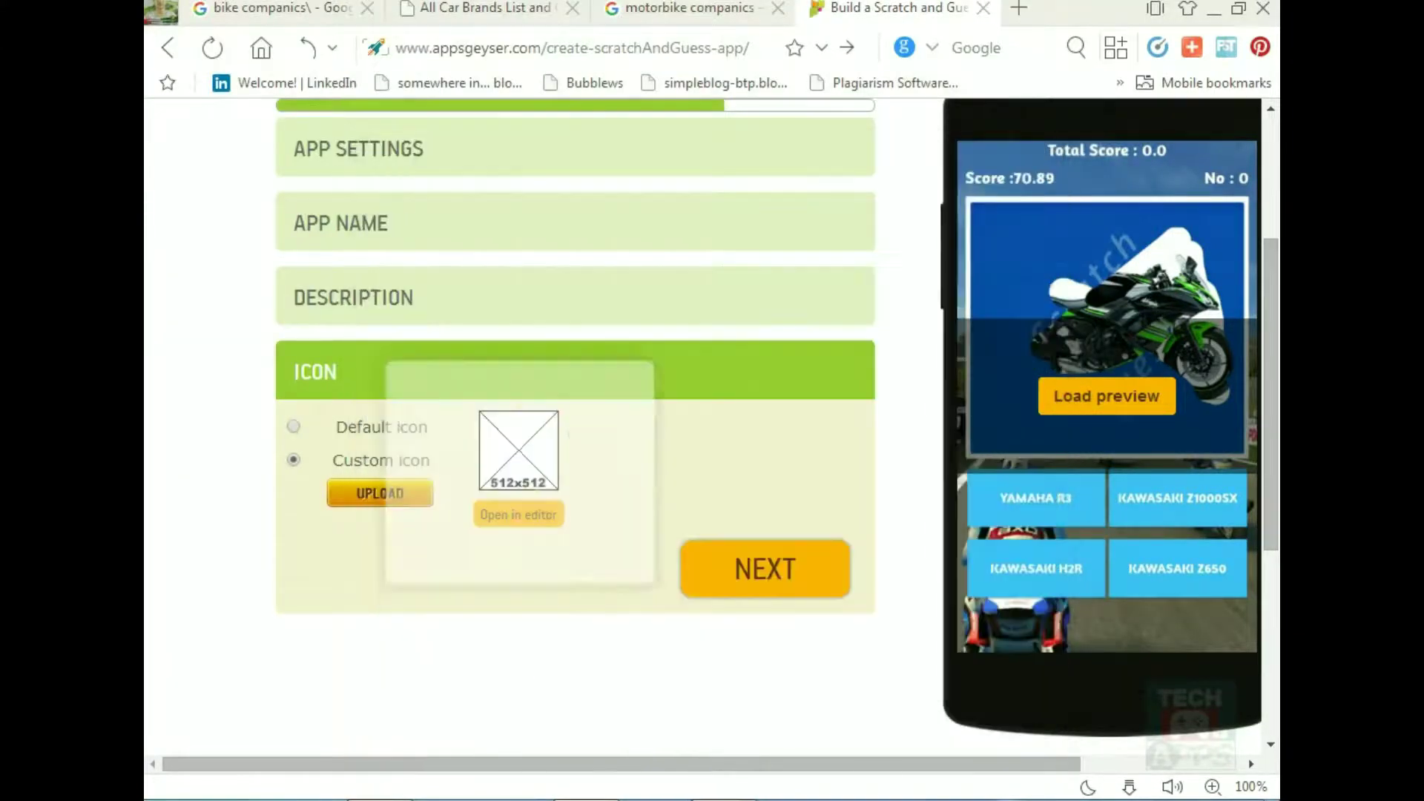
scroll(702, 427, up, 4)
scroll(702, 427, down, 4)
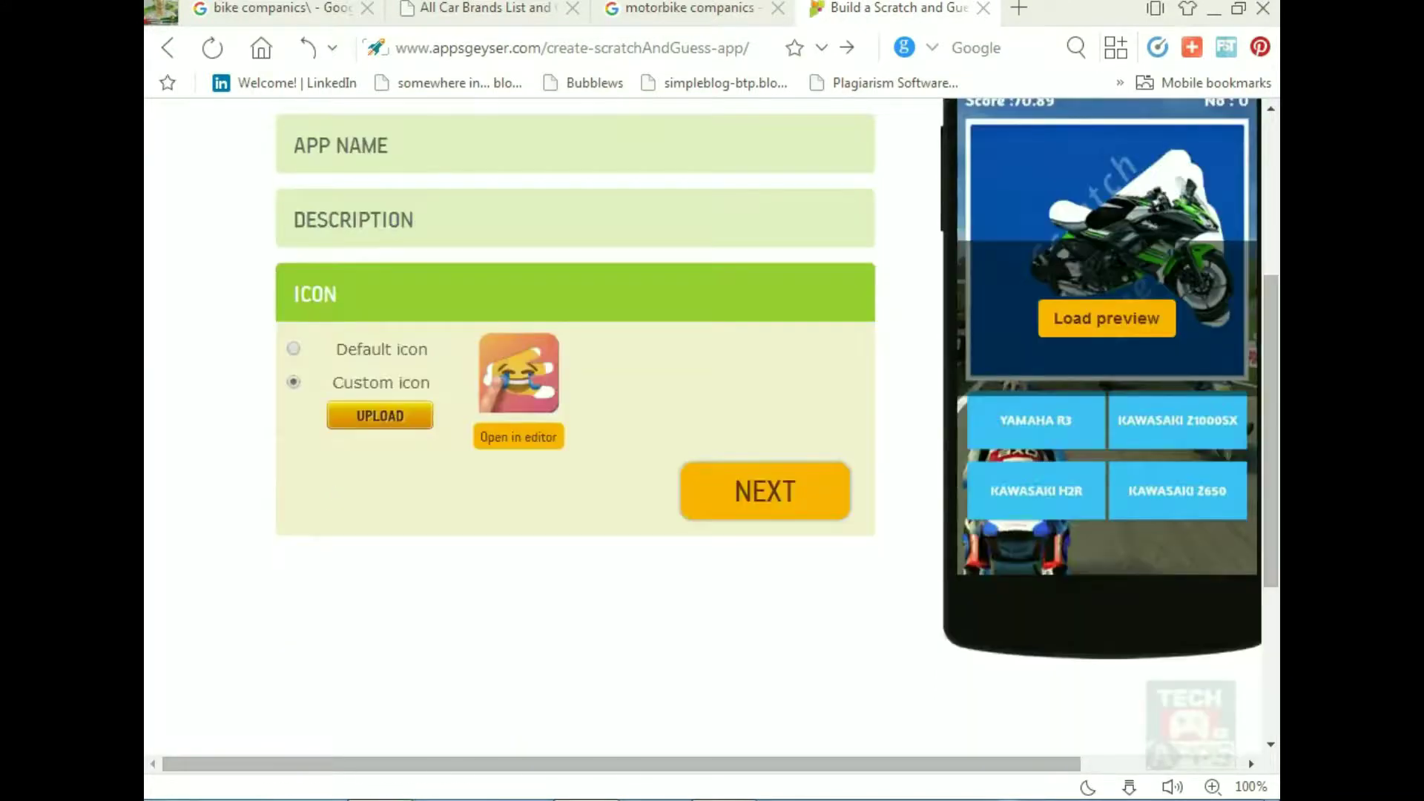
click(764, 490)
Create the app and download its APK file locally to the Desktop's game\bike folder.
scroll(765, 490, up, 4)
scroll(703, 427, down, 3)
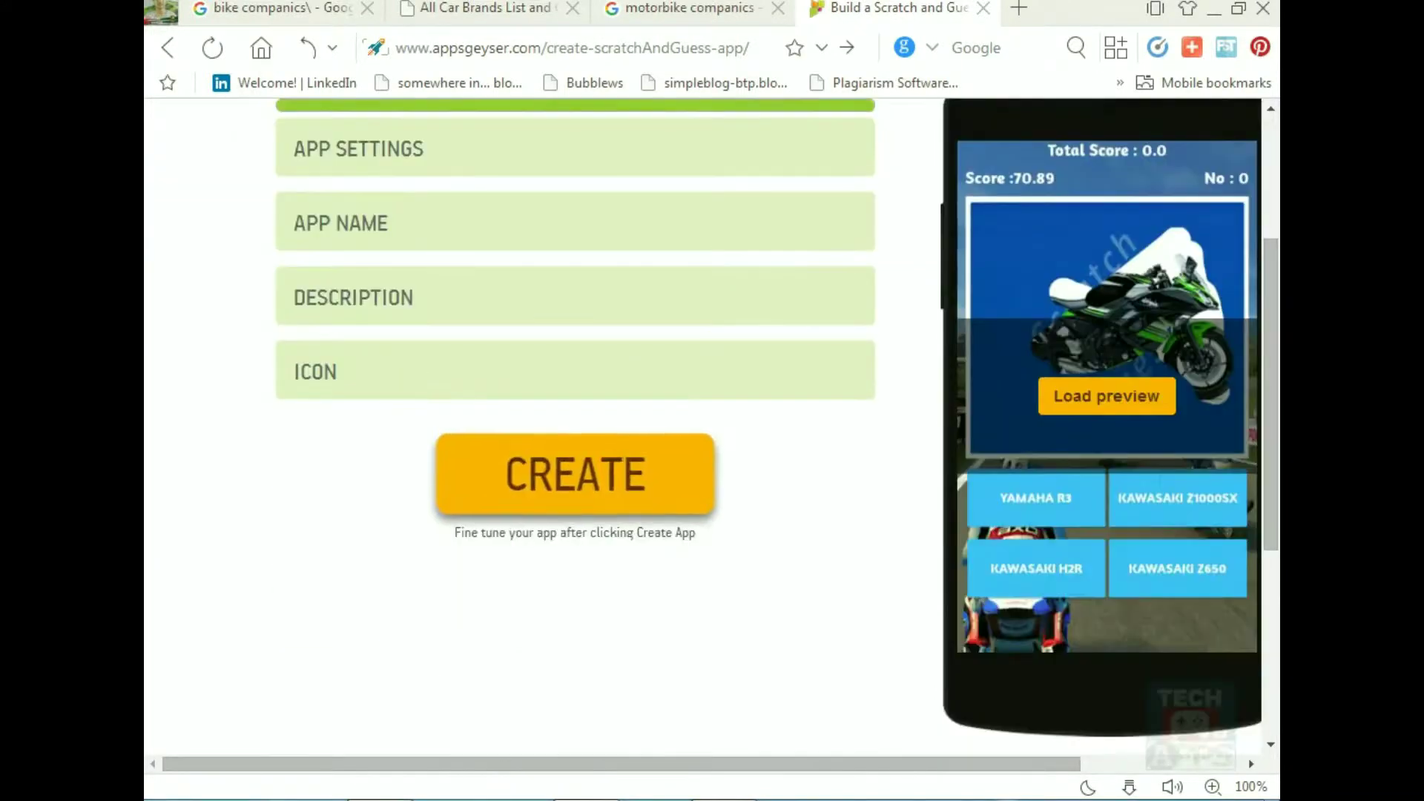
click(576, 474)
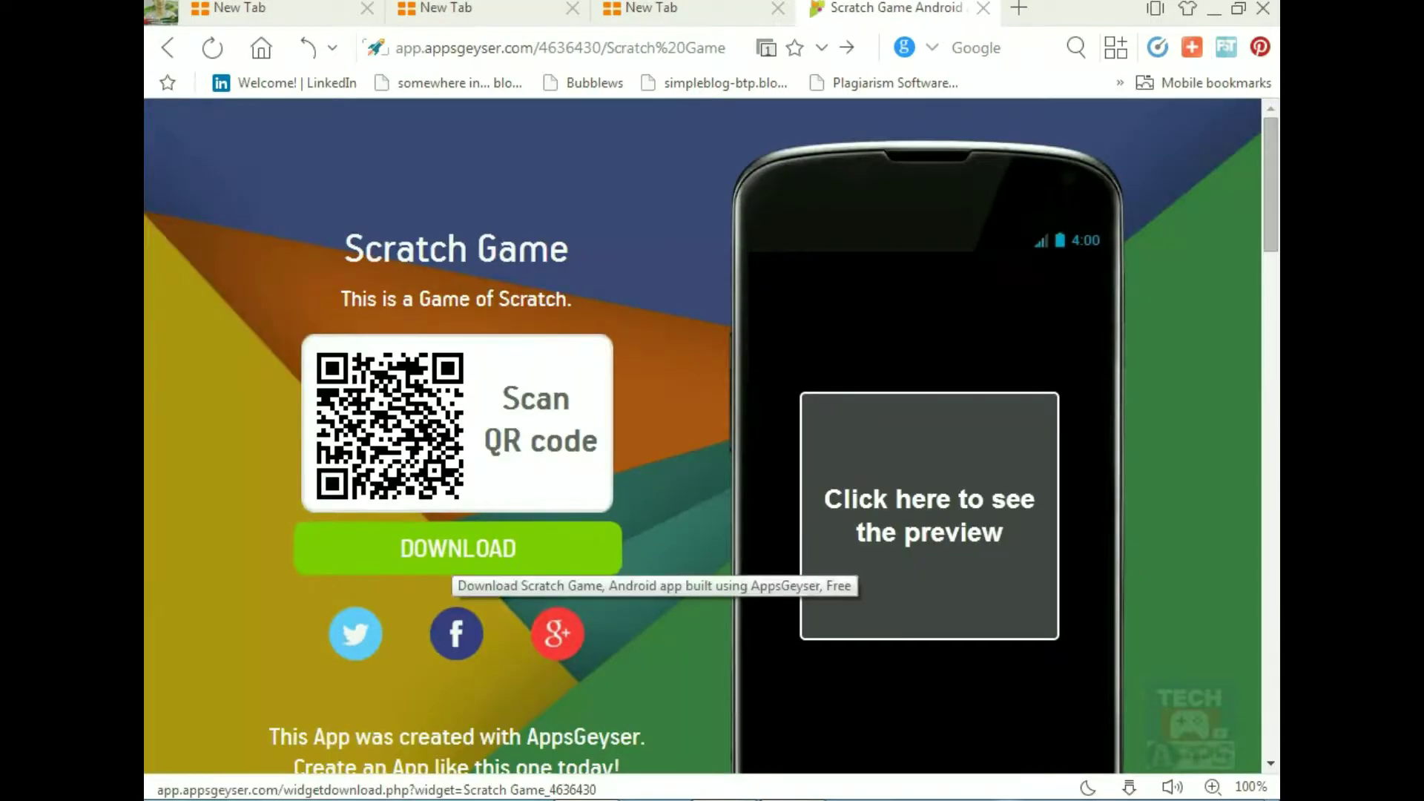
click(457, 556)
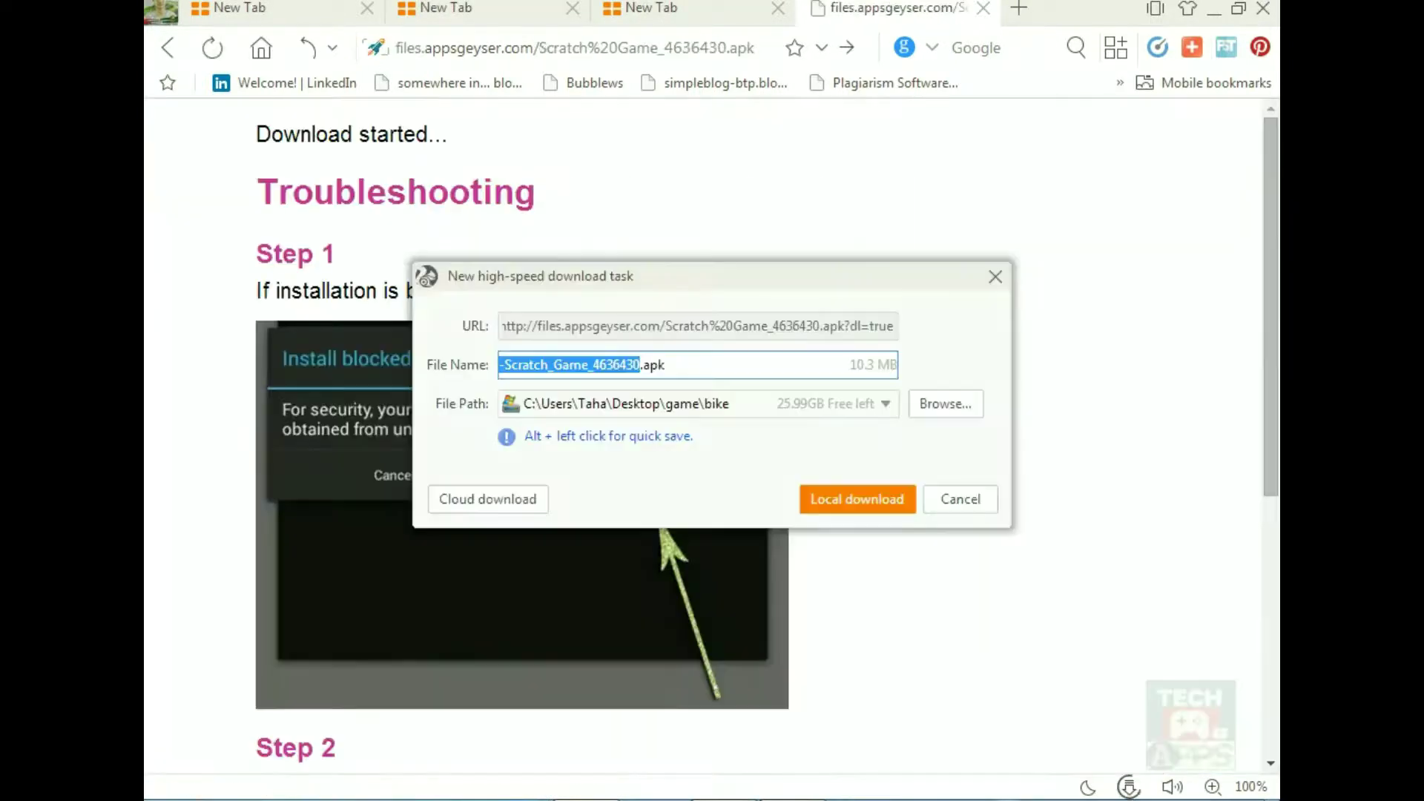
click(858, 500)
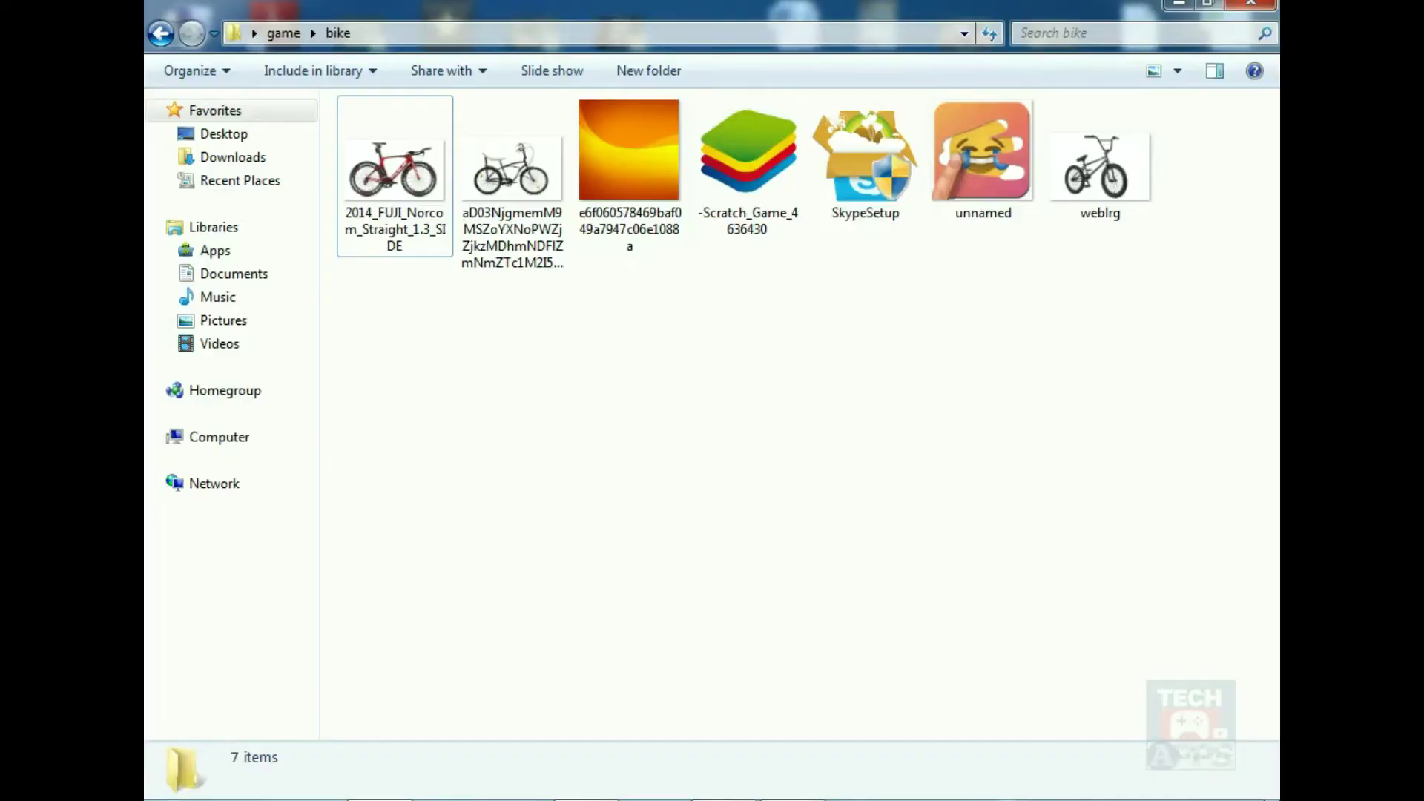
Refresh the contents of the bike folder holding the downloaded APK.
right_click(535, 148)
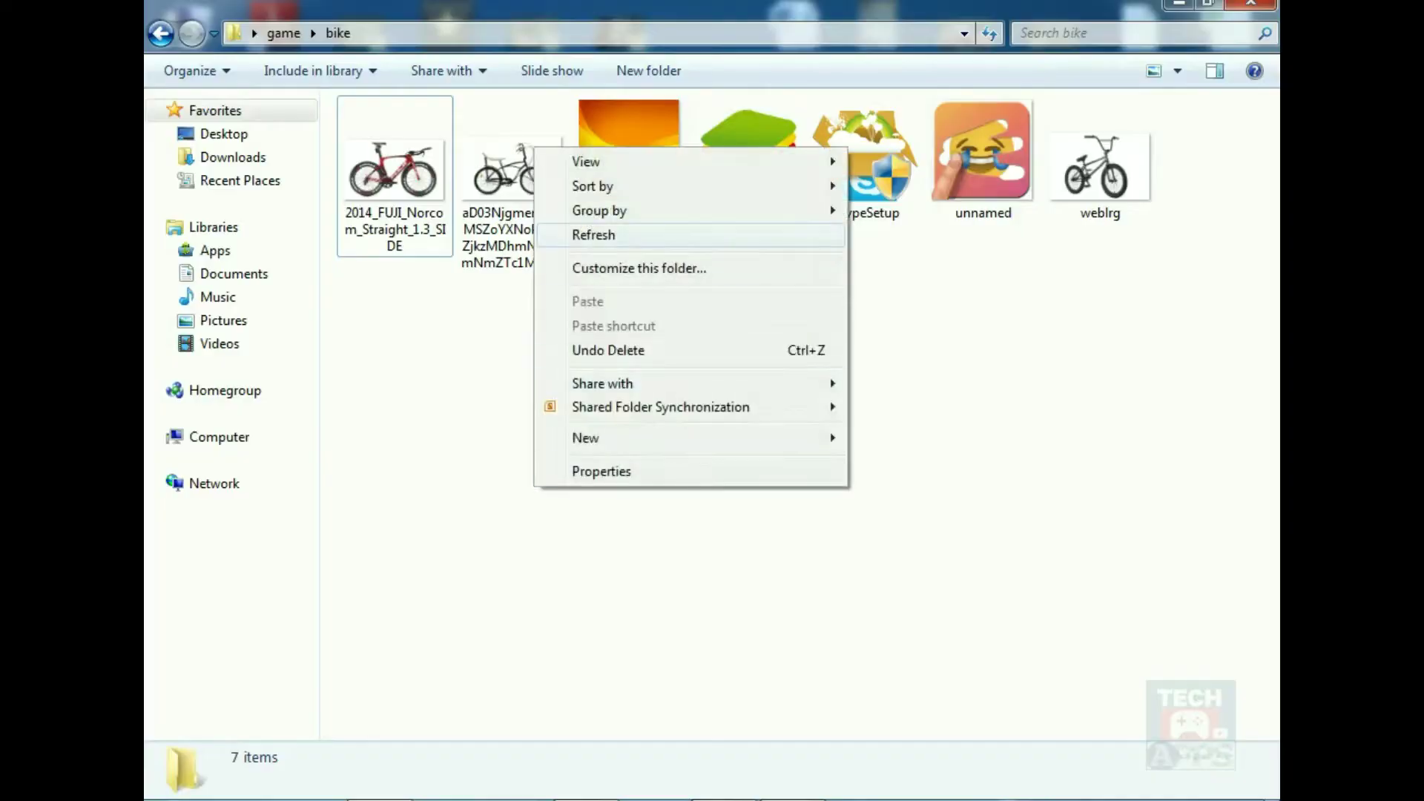